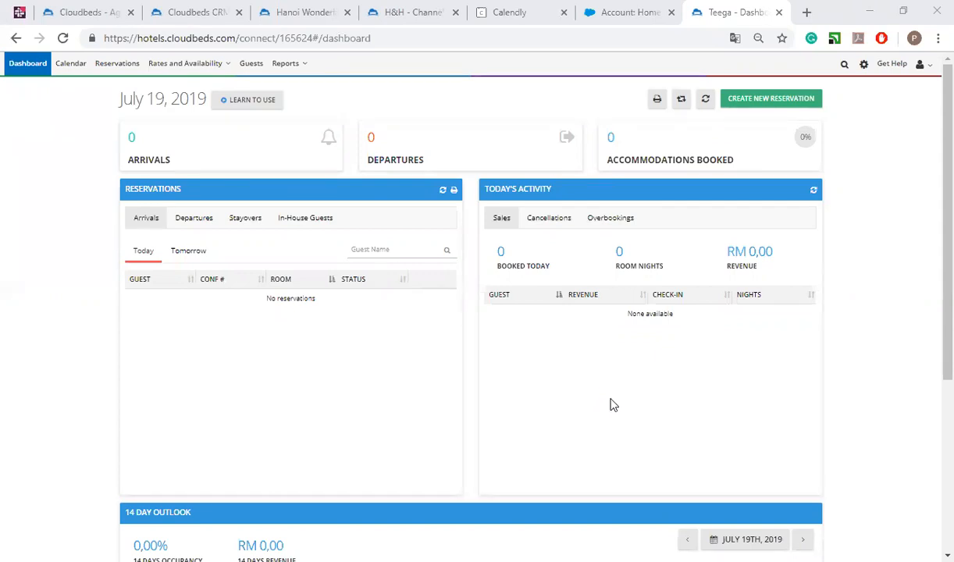
# Step: Open the Property Profile in the management settings and review its description, photo upload and contact info sections
pyautogui.click(864, 67)
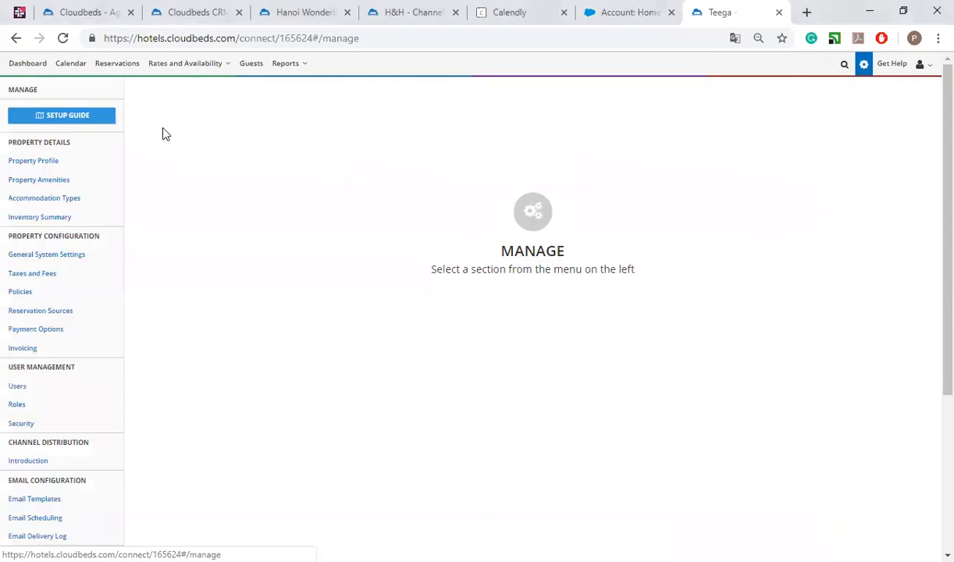
pyautogui.click(51, 164)
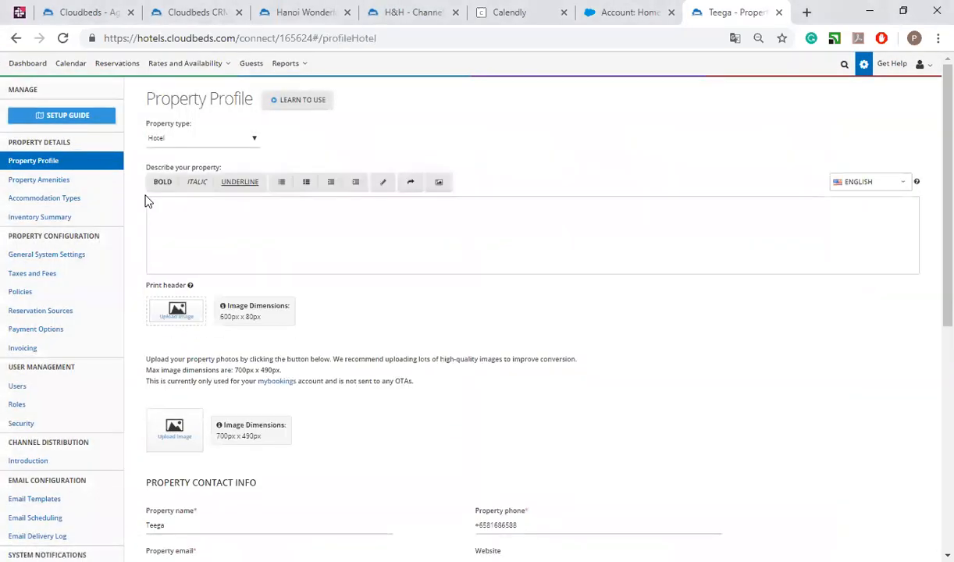
pyautogui.click(207, 241)
pyautogui.scroll(-1, 208, 241)
pyautogui.scroll(-1, 208, 241)
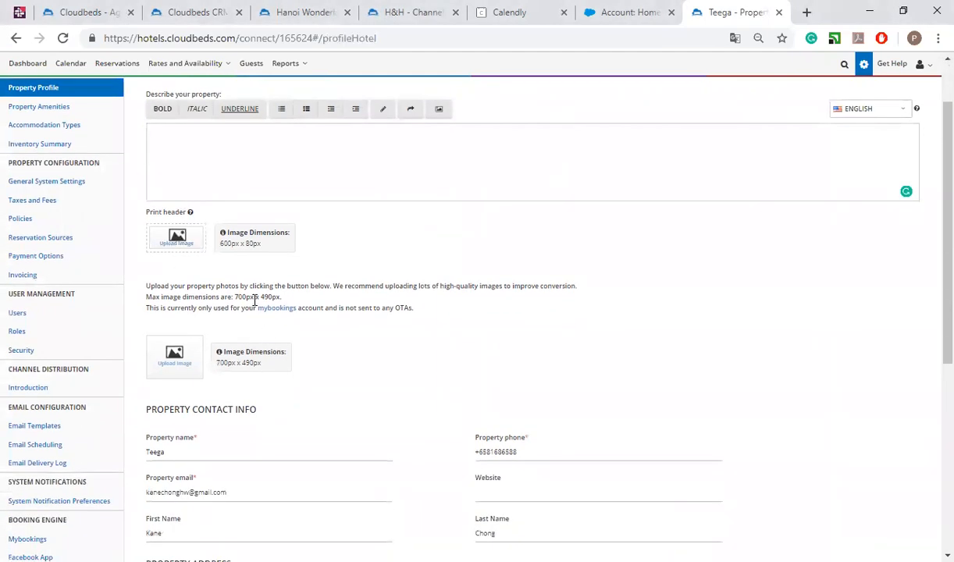
pyautogui.scroll(2, 254, 299)
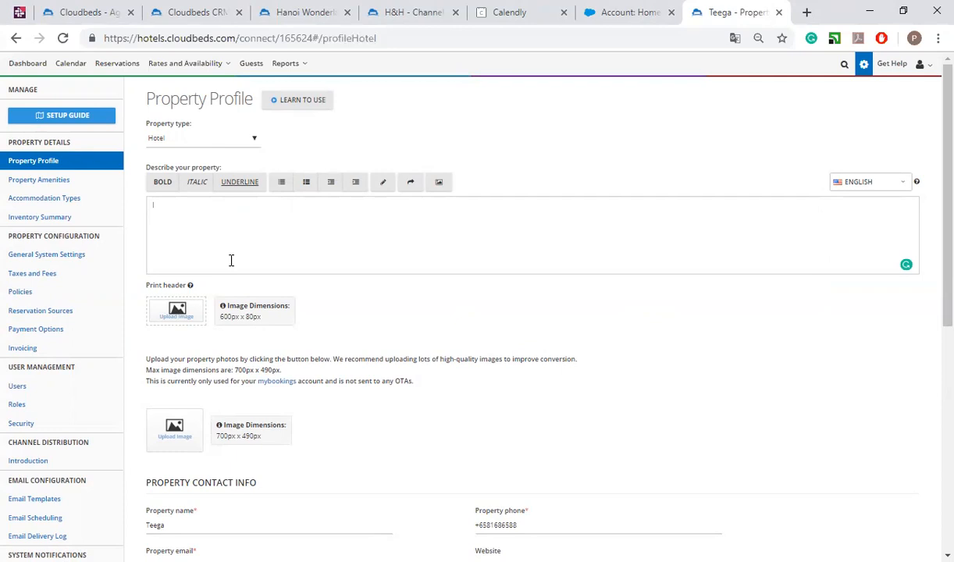
pyautogui.click(202, 260)
# Step: Open the Property Amenities page and examine the amenity options and the custom amenity field
pyautogui.click(77, 183)
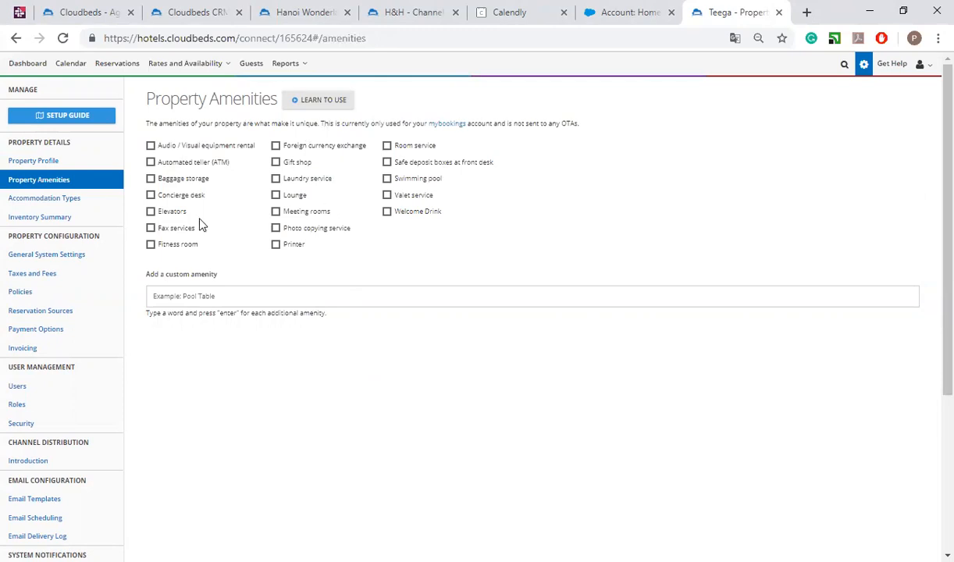
pyautogui.click(176, 291)
# Step: Go to Accommodation Types through the Setup Guide and start a new accommodation type
pyautogui.click(64, 200)
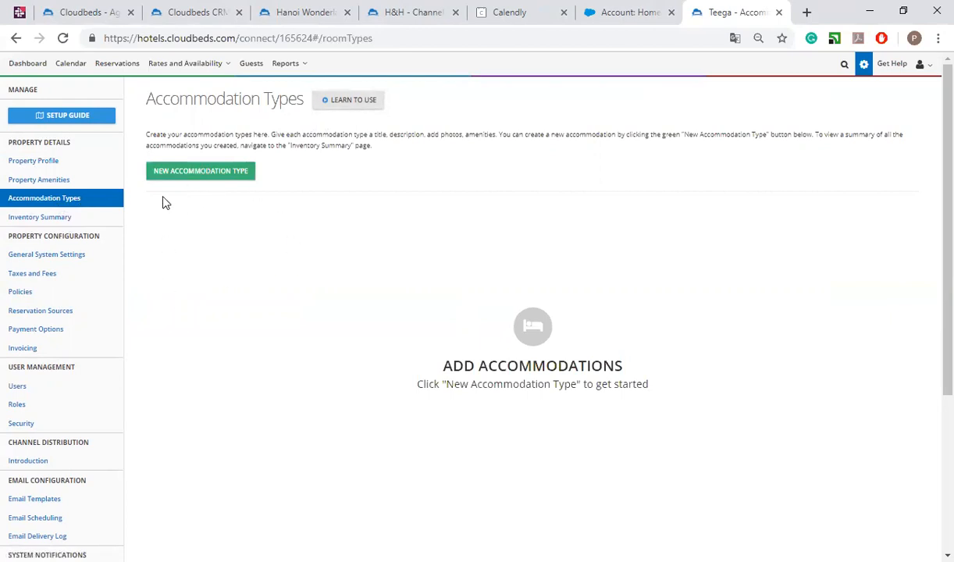
pyautogui.click(65, 123)
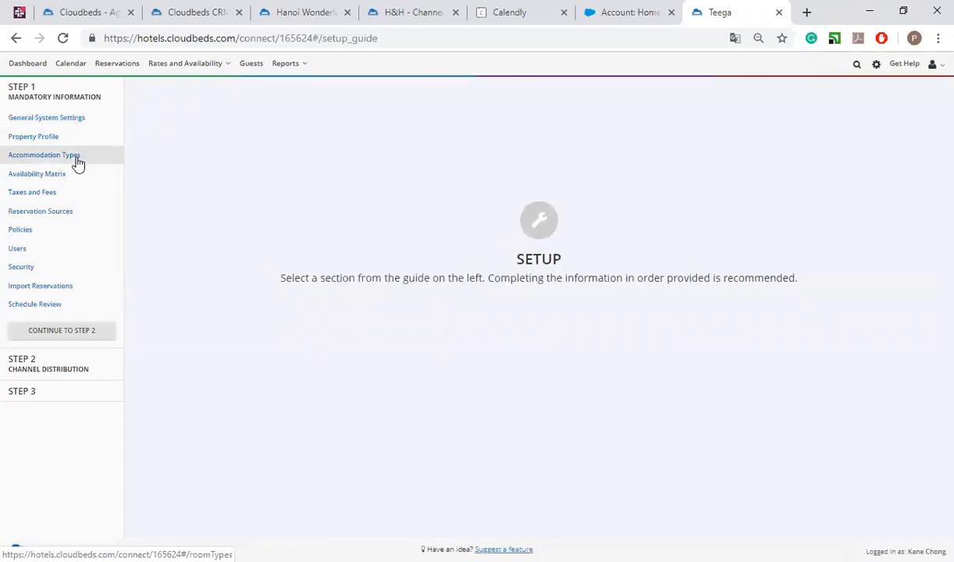
pyautogui.click(77, 159)
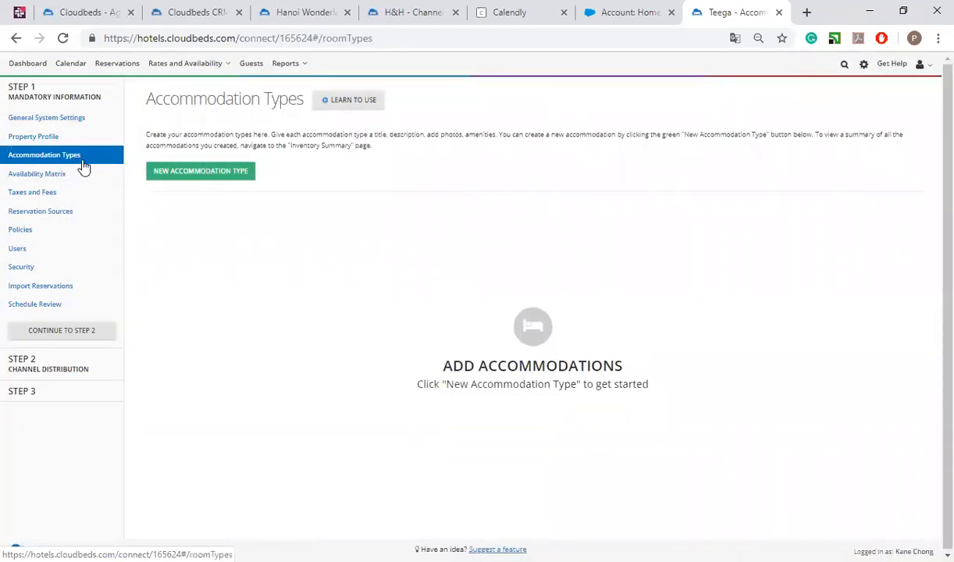
pyautogui.click(199, 175)
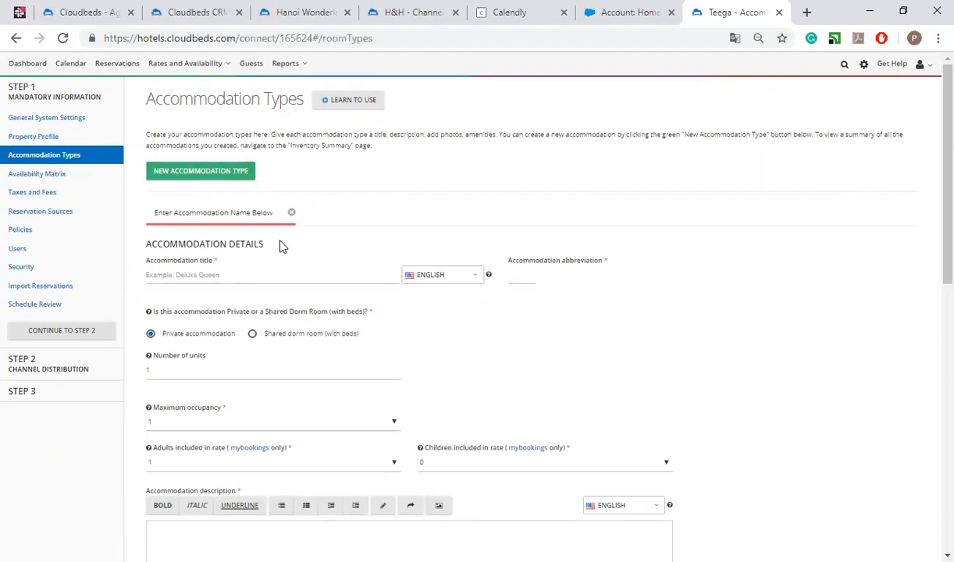
# Step: Examine the accommodation title and abbreviation fields of the new type without entering anything
pyautogui.click(198, 269)
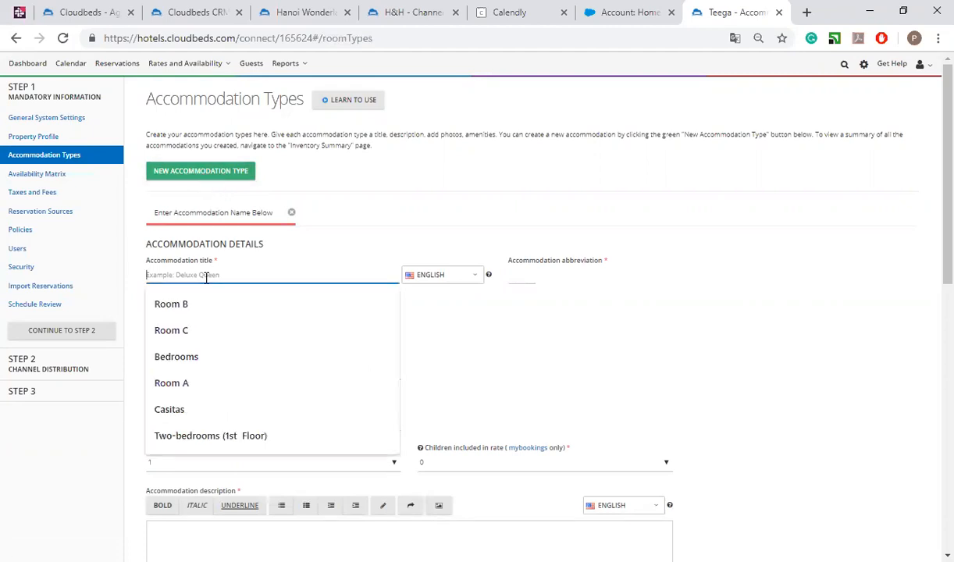
pyautogui.click(545, 327)
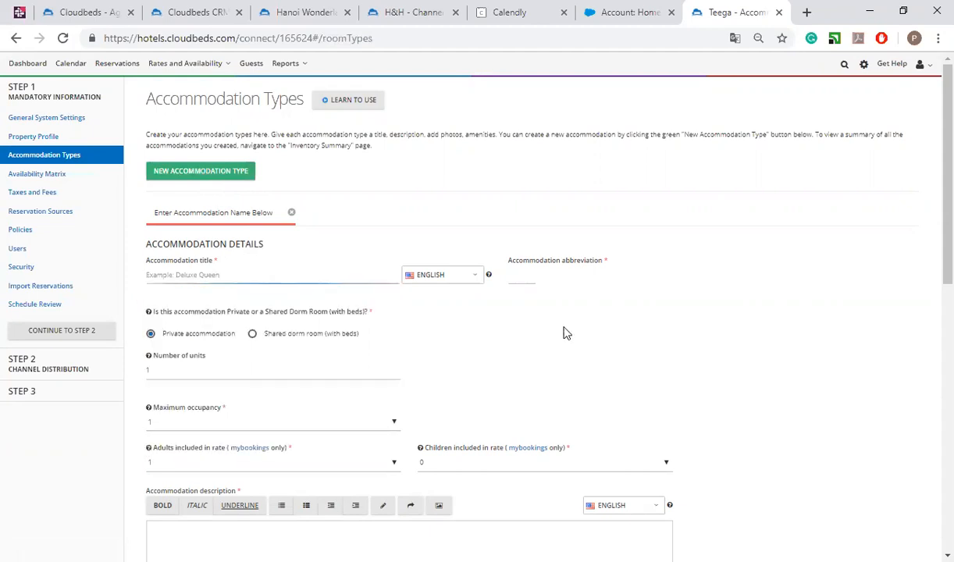
pyautogui.click(223, 273)
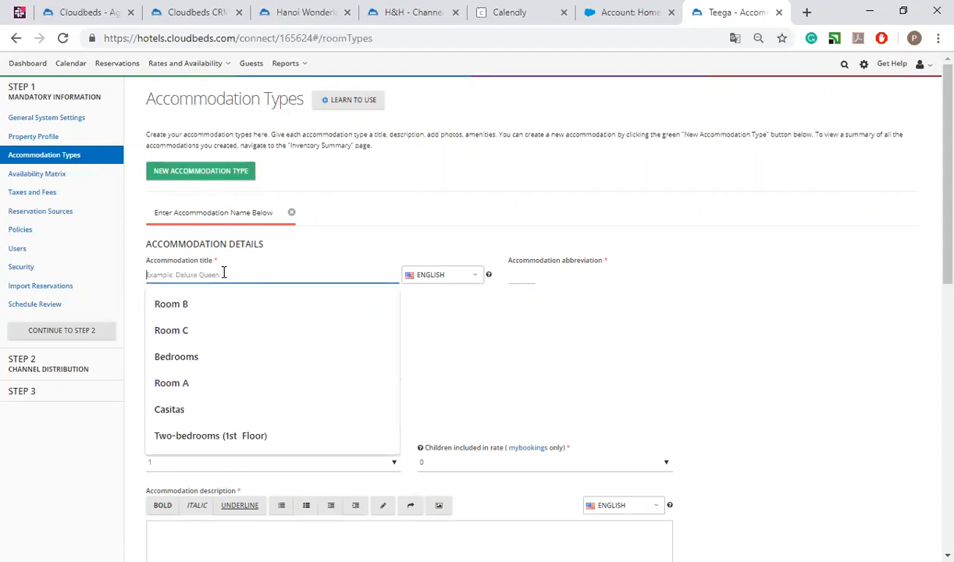
pyautogui.click(505, 324)
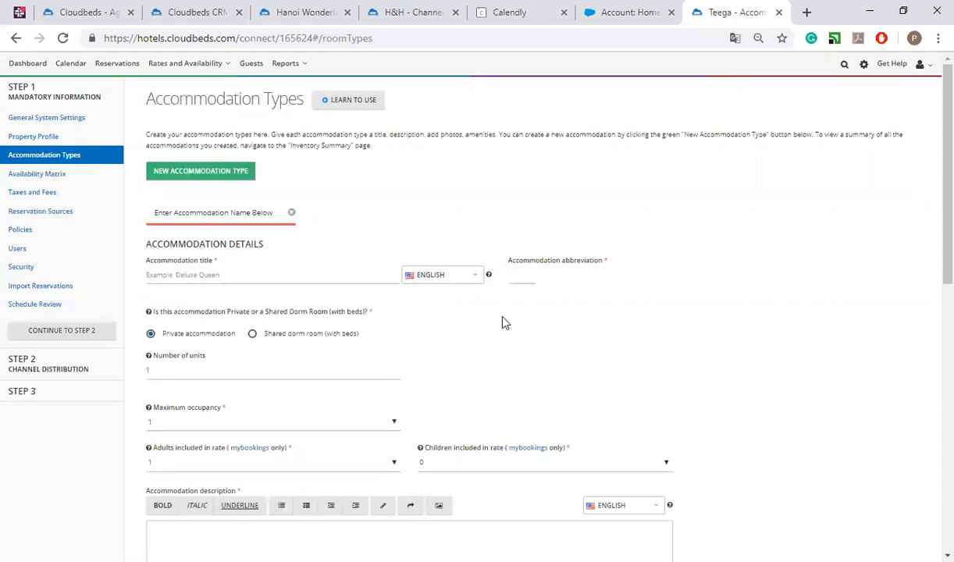
pyautogui.click(517, 275)
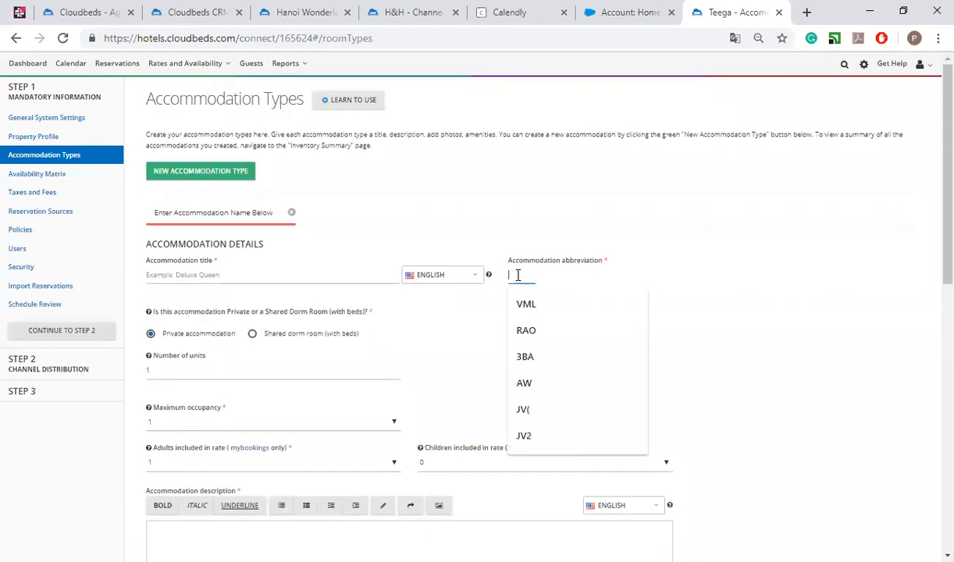
pyautogui.click(447, 344)
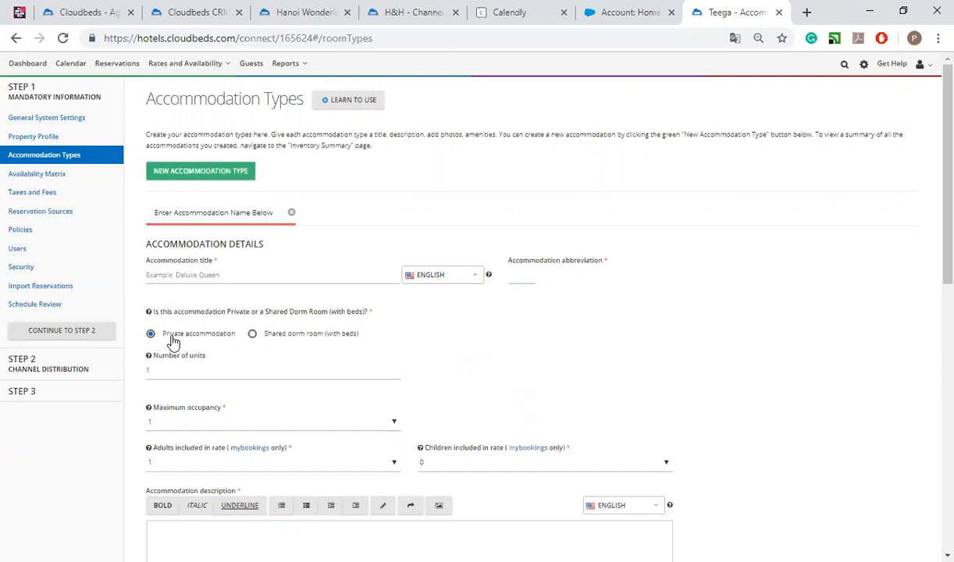
# Step: Try the shared dorm room option, check its room count and beds per room fields, and return to private accommodation
pyautogui.click(313, 337)
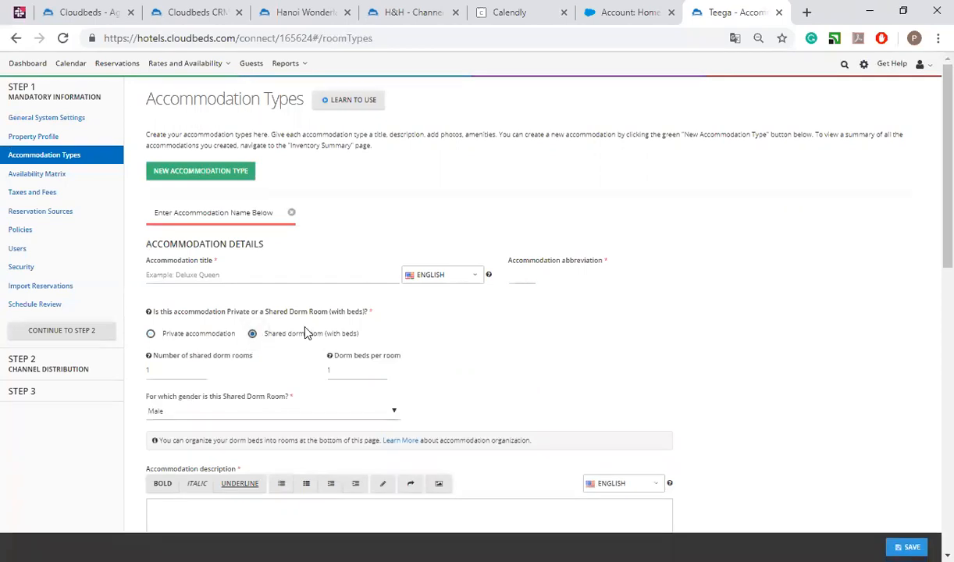
pyautogui.click(151, 367)
pyautogui.moveTo(152, 366); pyautogui.dragTo(138, 367)
pyautogui.click(373, 376)
pyautogui.click(373, 377)
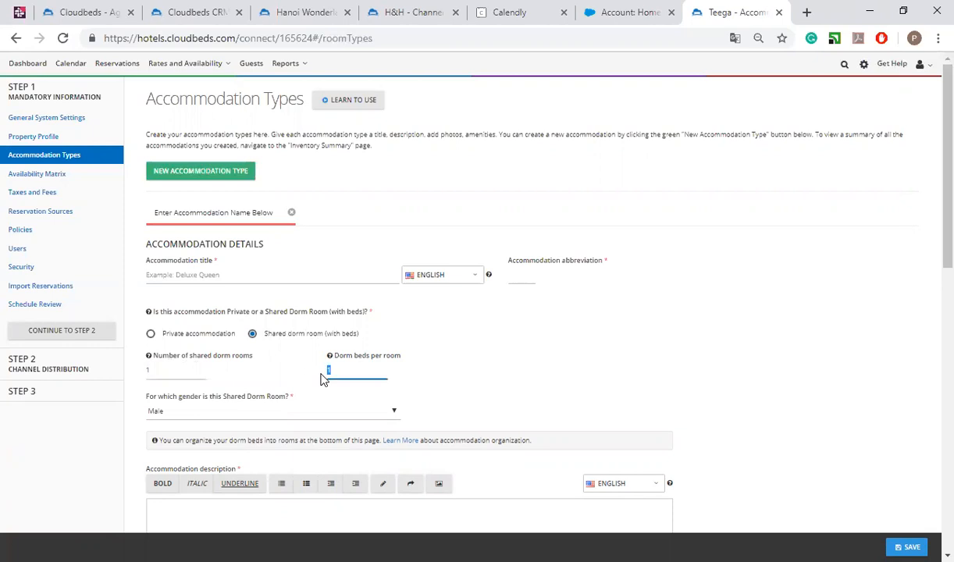
pyautogui.click(208, 335)
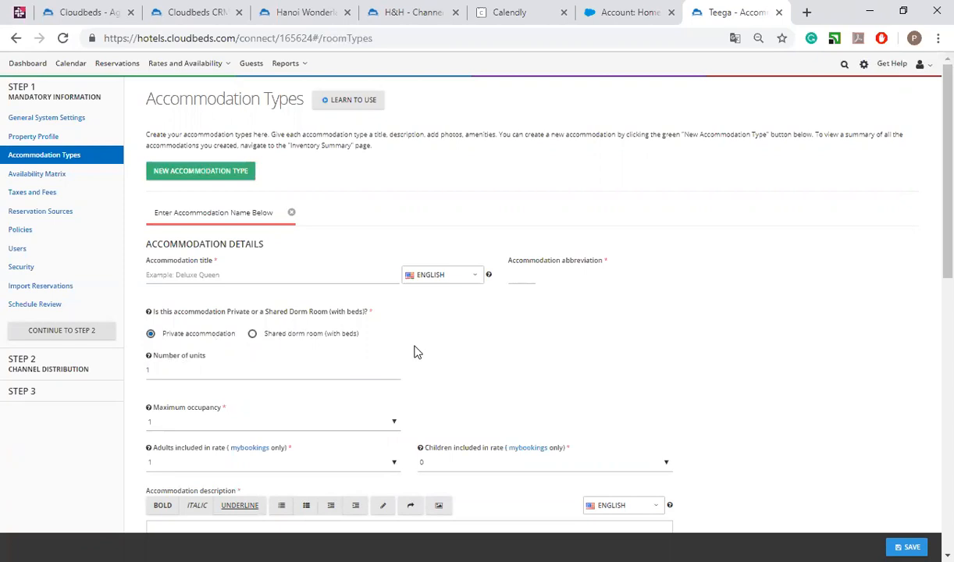
# Step: Set the maximum occupancy to 7 and the adults included in the rate to 7
pyautogui.click(203, 367)
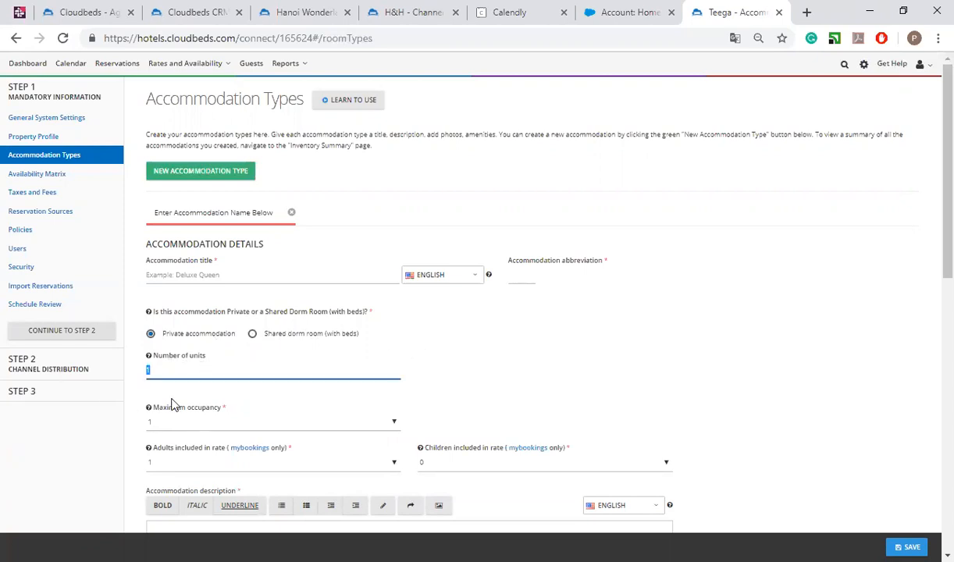
pyautogui.scroll(-2, 334, 373)
pyautogui.click(238, 276)
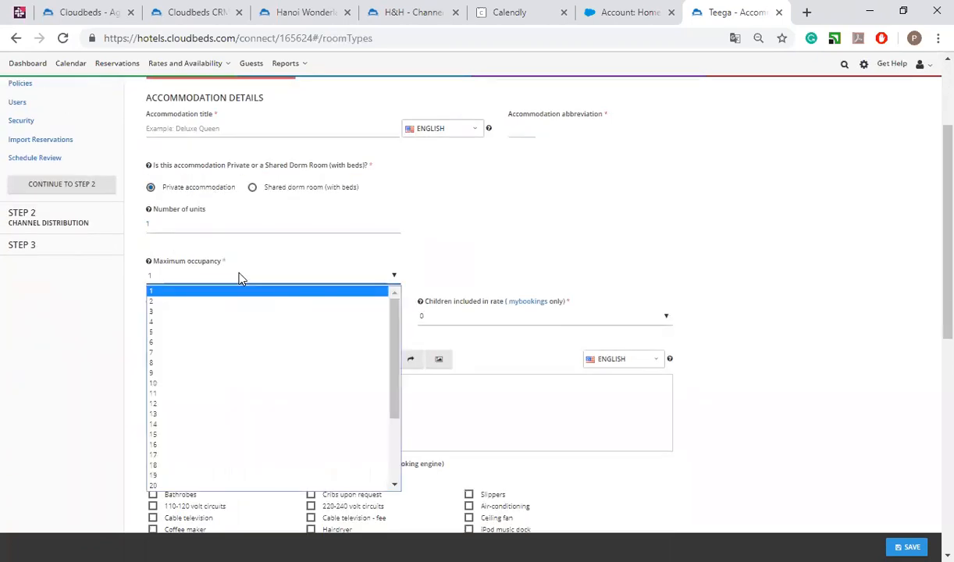
pyautogui.click(111, 386)
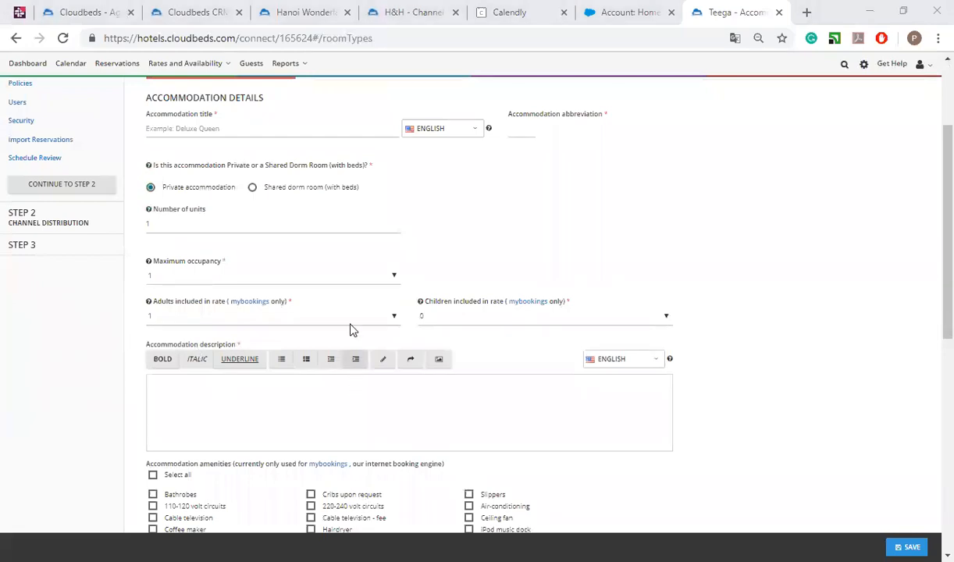
pyautogui.click(350, 278)
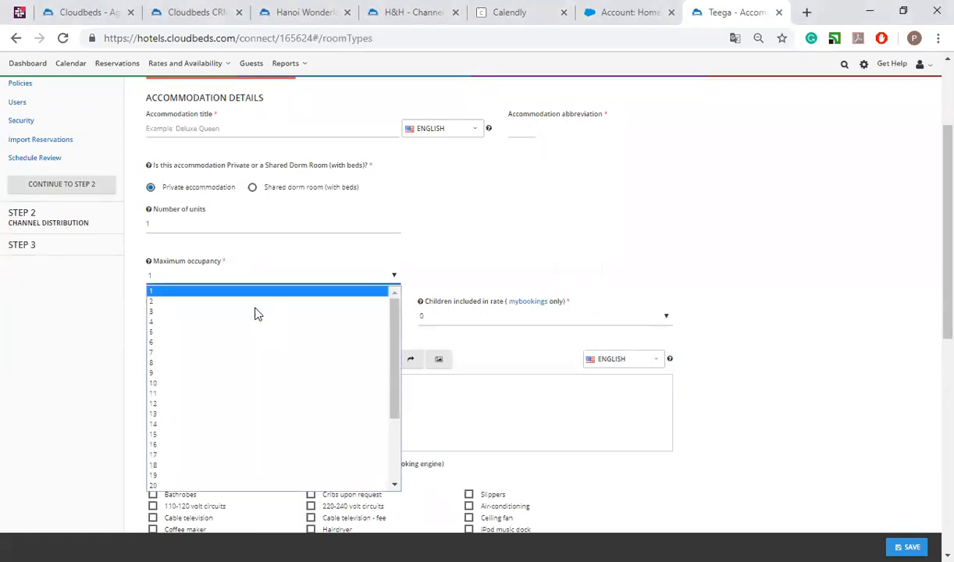
pyautogui.click(252, 358)
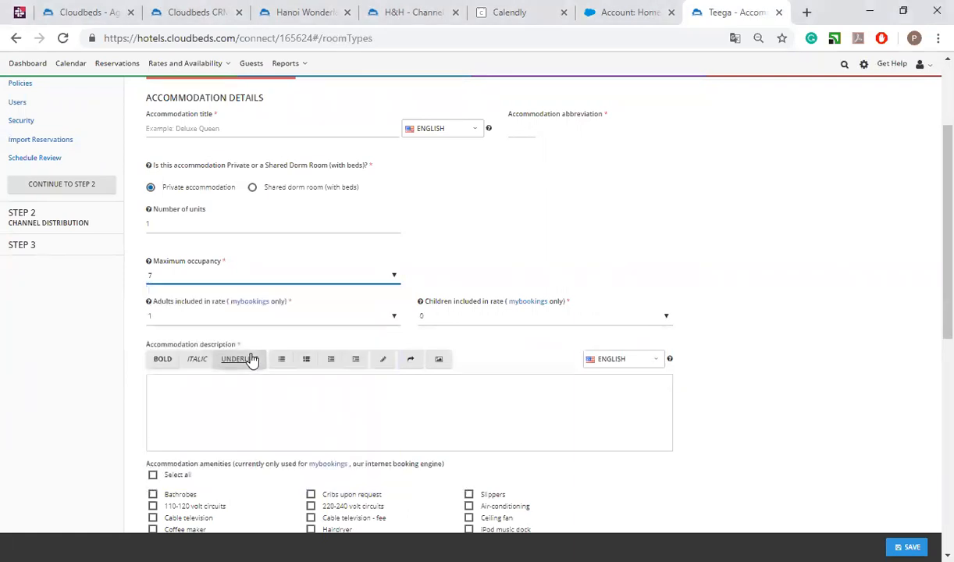
pyautogui.click(231, 319)
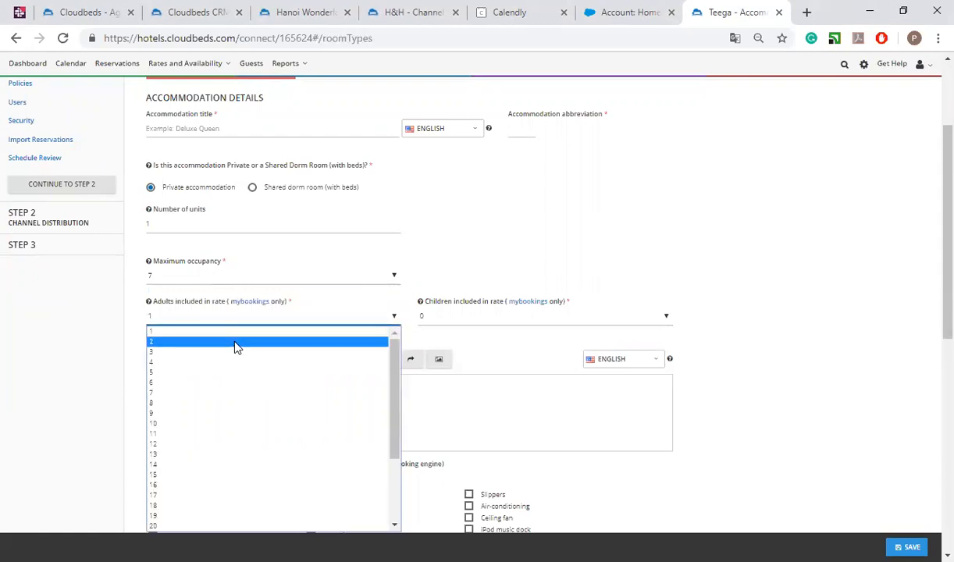
pyautogui.click(209, 393)
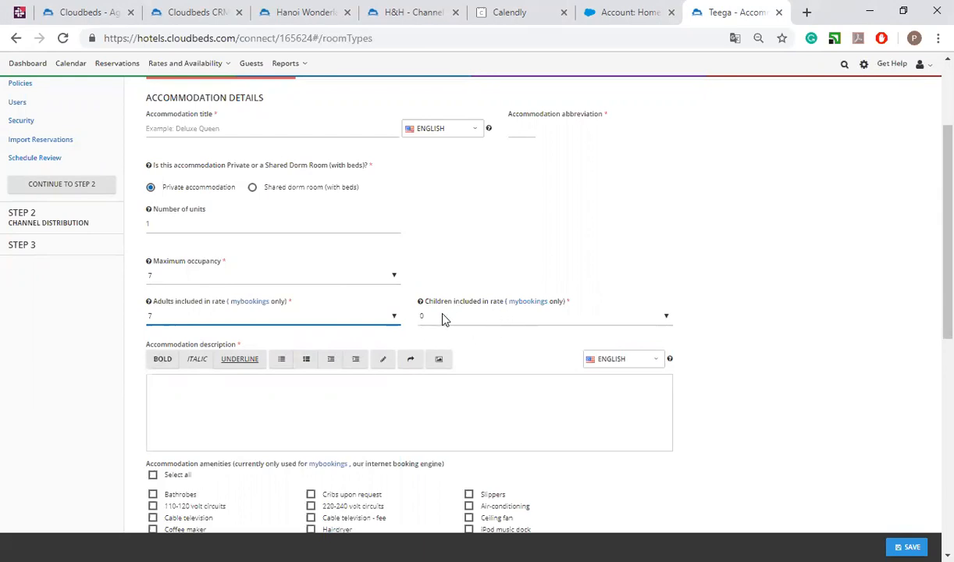
# Step: Enter "Test" as the accommodation description and delete it again
pyautogui.click(271, 393)
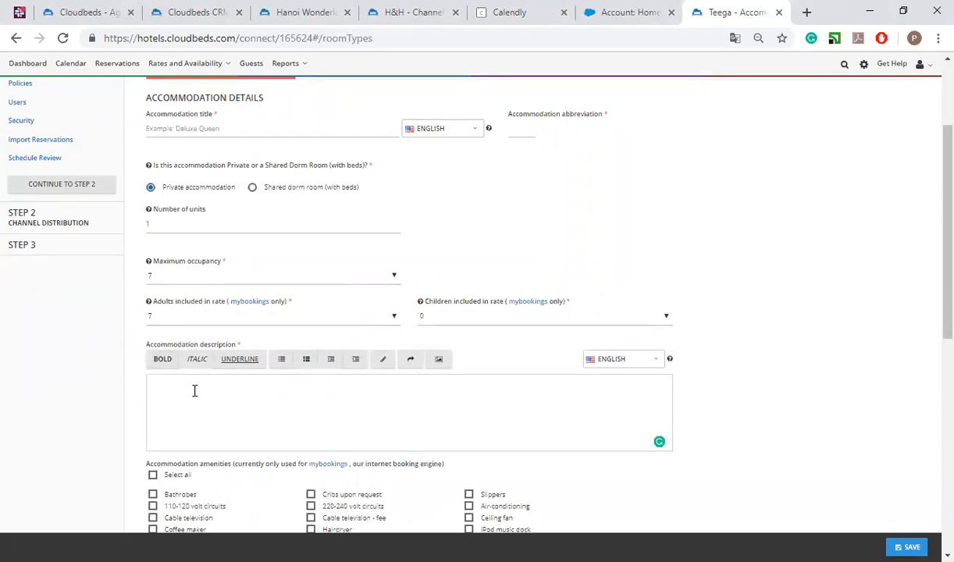
pyautogui.scroll(-2, 194, 389)
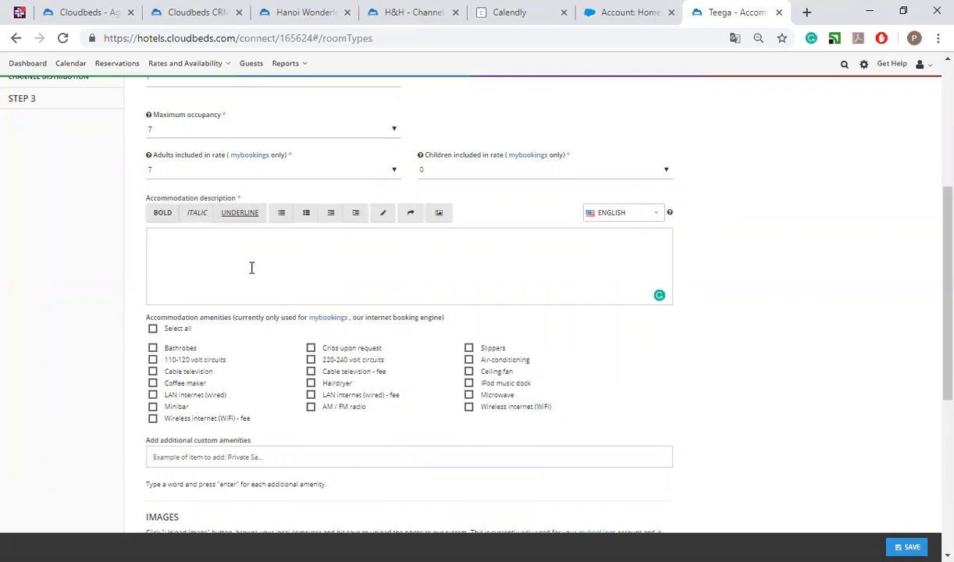
pyautogui.write('Test')
pyautogui.moveTo(249, 257); pyautogui.dragTo(77, 271)
pyautogui.press('BackSpace')
# Step: Review the amenities, images and accommodation naming sections of the new accommodation type form
pyautogui.scroll(-2, 284, 290)
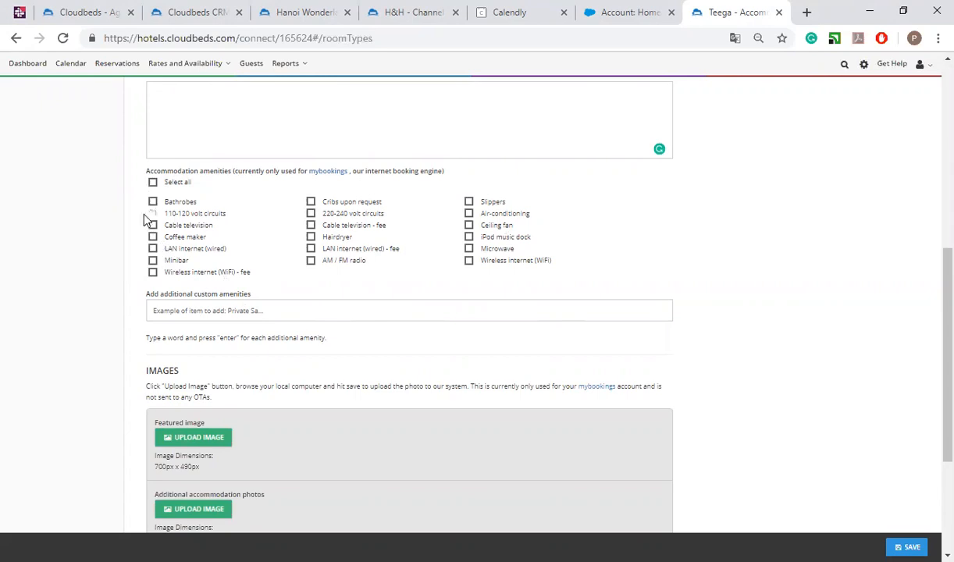
pyautogui.scroll(-3, 271, 281)
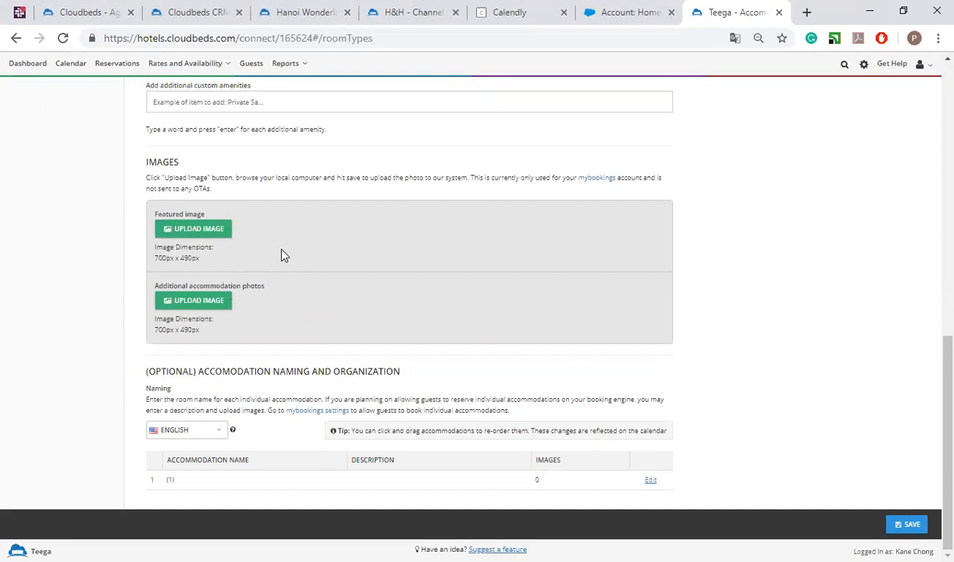
pyautogui.scroll(5, 283, 255)
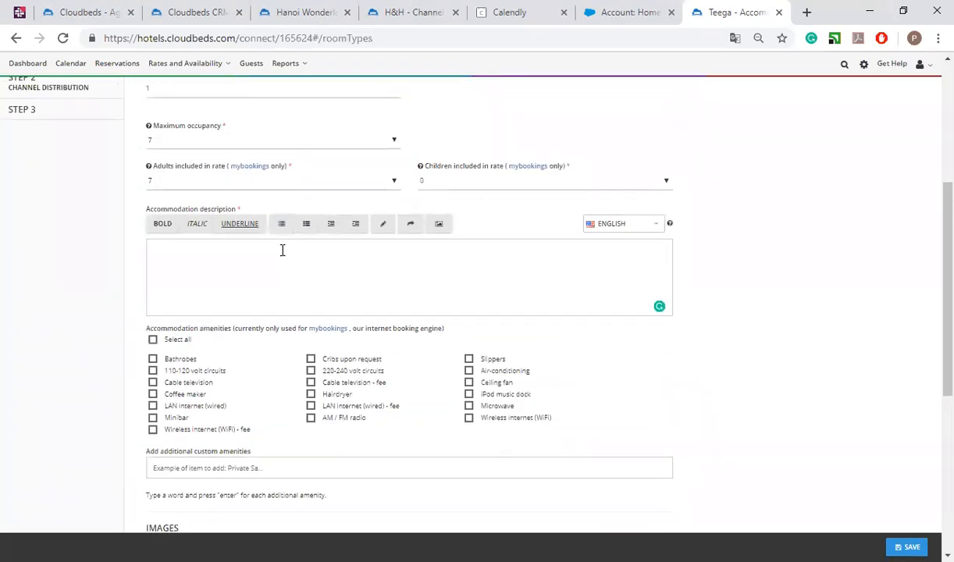
pyautogui.scroll(4, 282, 250)
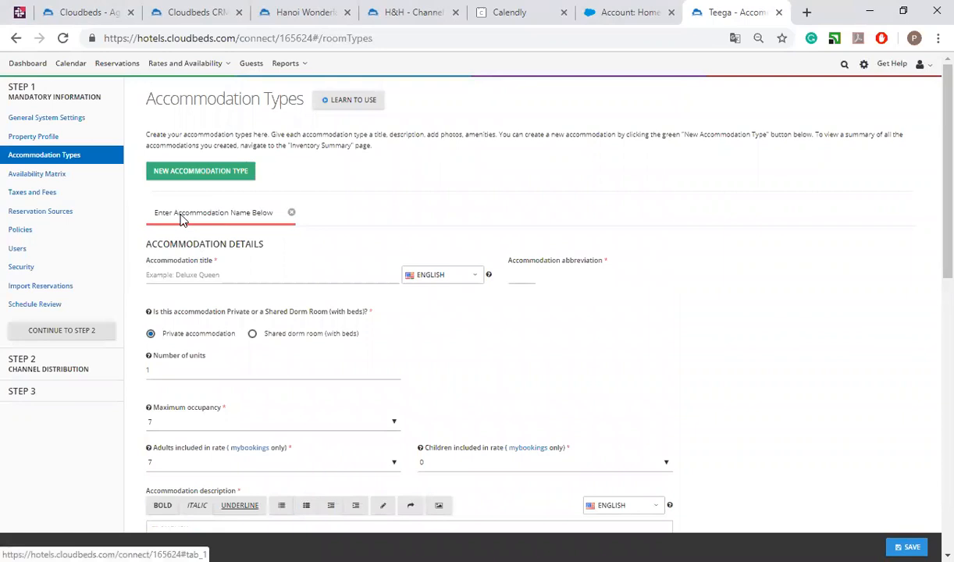
# Step: Add a second new accommodation type and remove it again
pyautogui.click(212, 182)
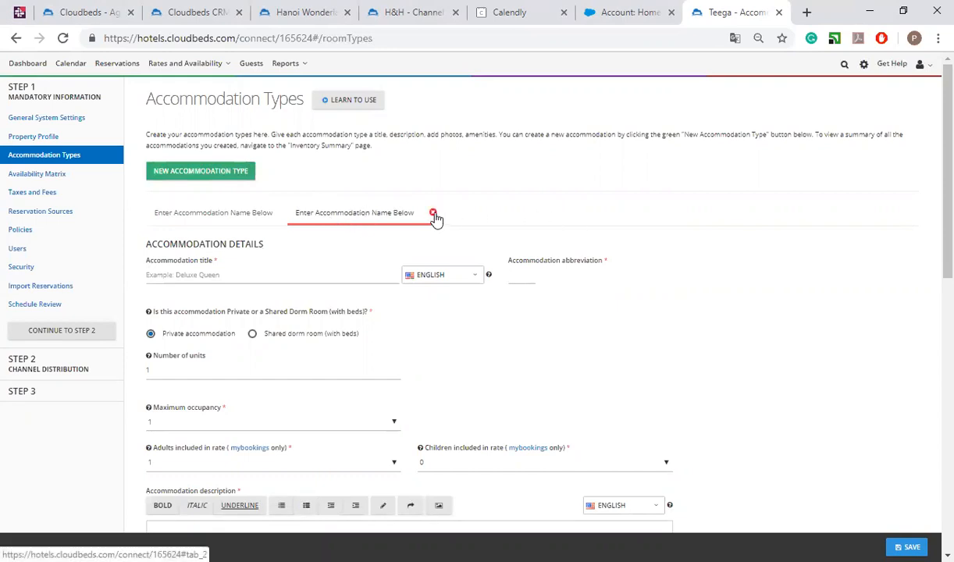
pyautogui.click(434, 214)
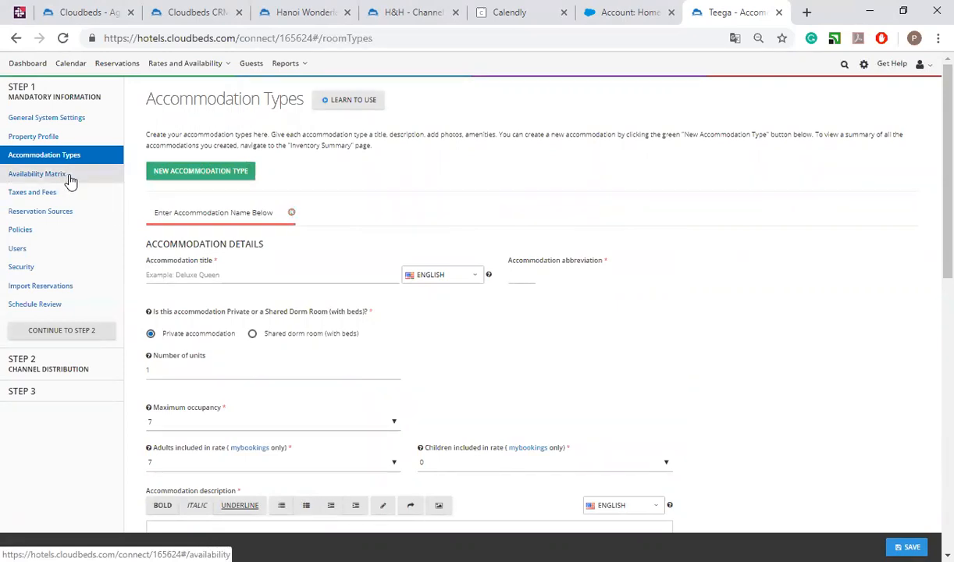
# Step: Leave the accommodation form to review the General System Settings, and open the Users page of the setup guide
pyautogui.click(44, 118)
pyautogui.click(521, 209)
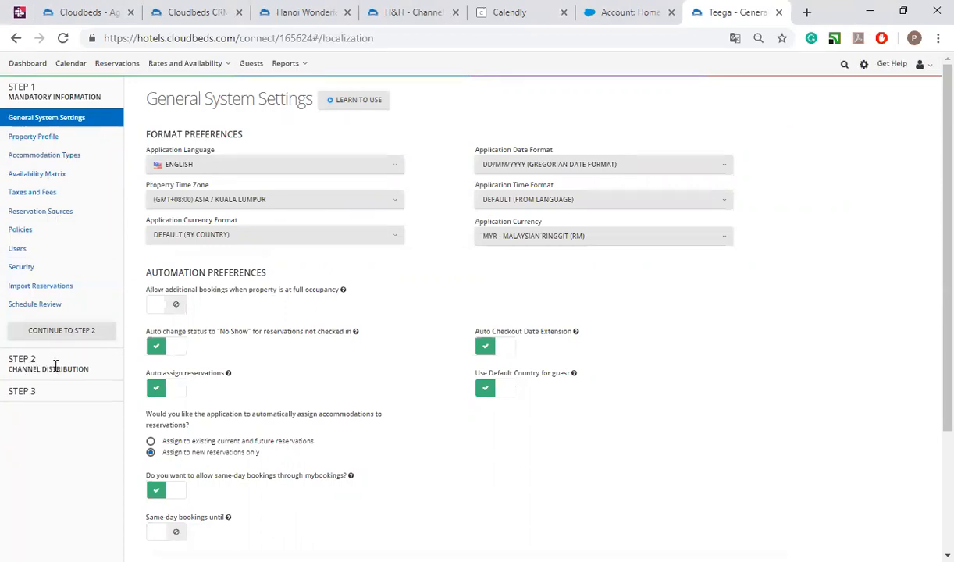
pyautogui.click(43, 252)
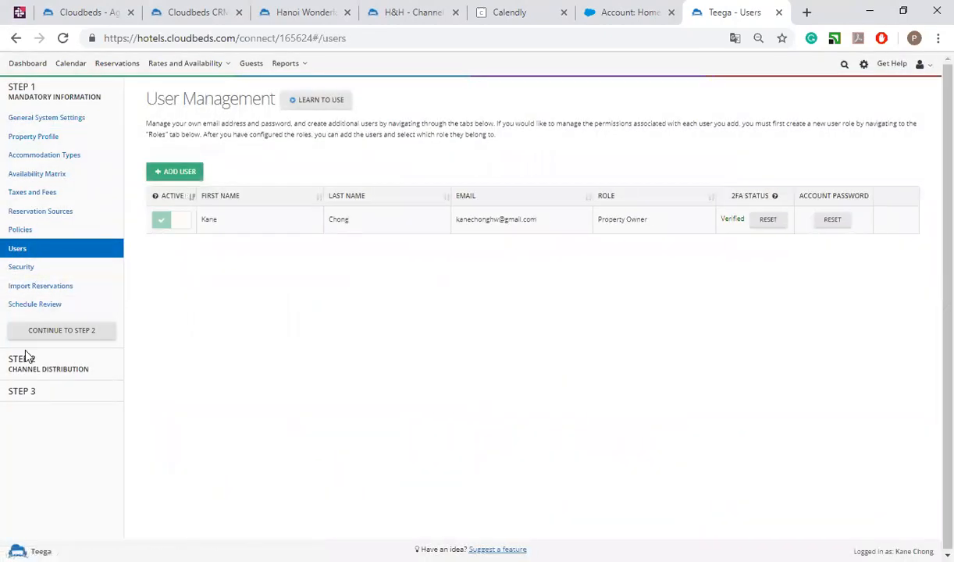
# Step: Point out the Channel Distribution section of the setup guide and open the General System Settings page
pyautogui.moveTo(13, 358); pyautogui.dragTo(100, 377)
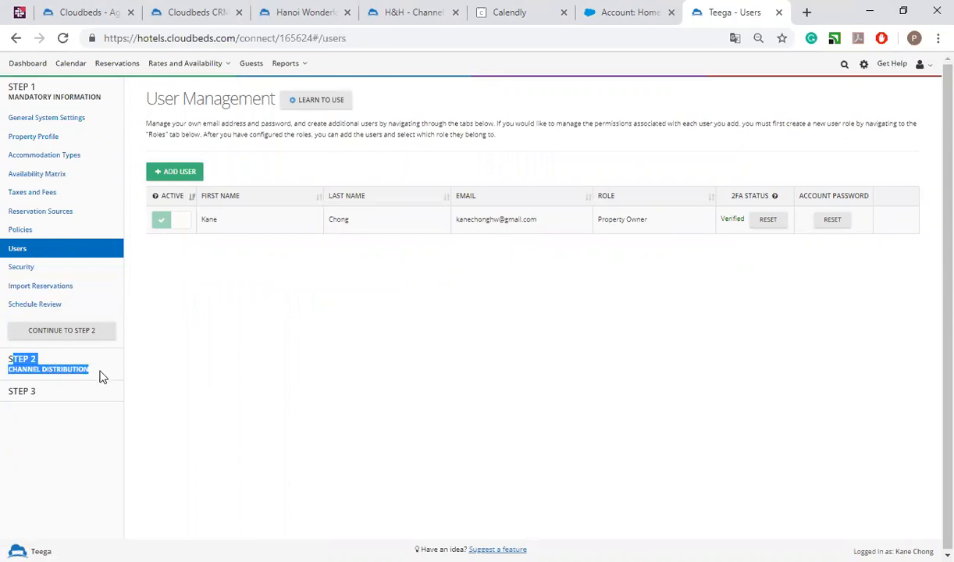
pyautogui.click(100, 377)
pyautogui.click(48, 121)
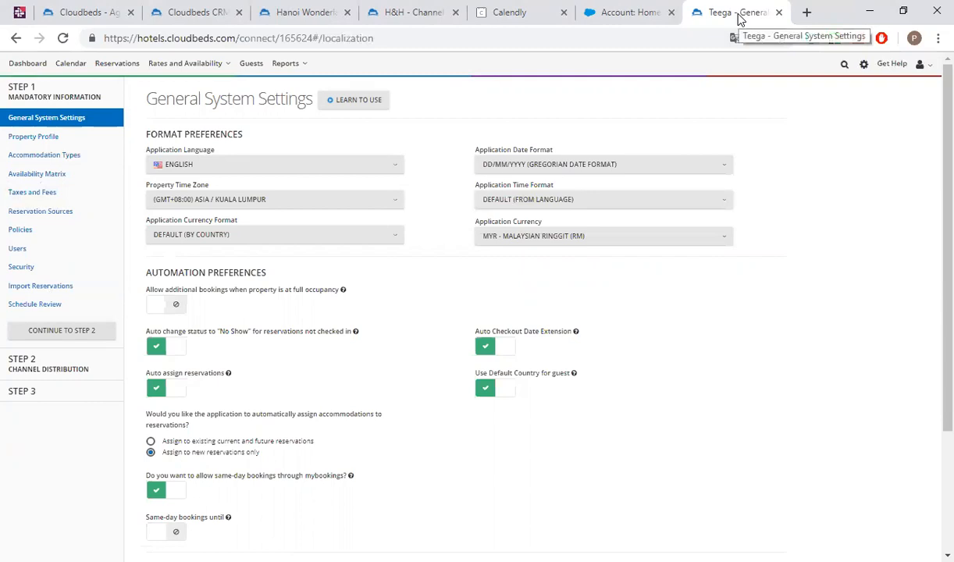
# Step: Switch to the property's Salesforce account record, look through its account details, and return to the Cloudbeds General System Settings
pyautogui.click(649, 12)
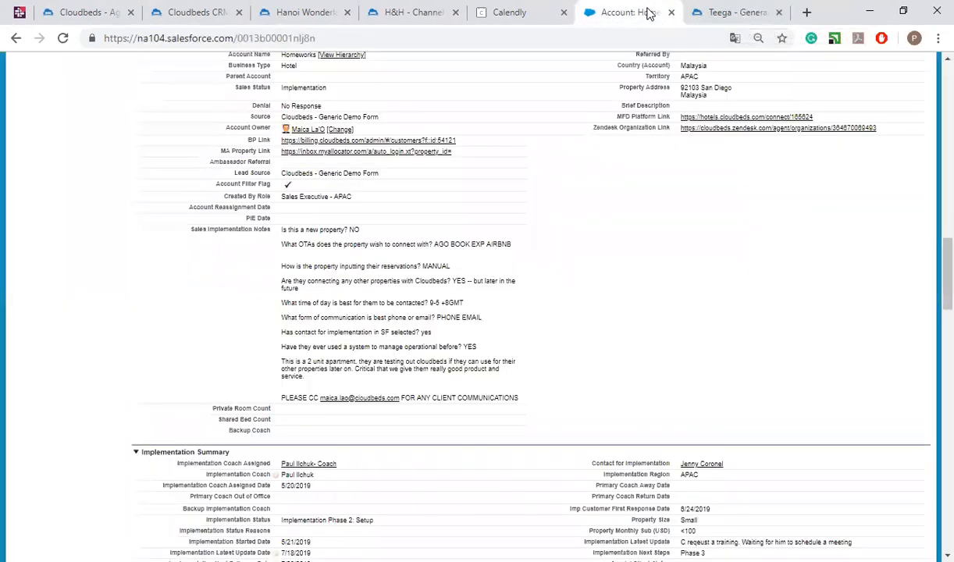
pyautogui.click(742, 10)
pyautogui.click(630, 11)
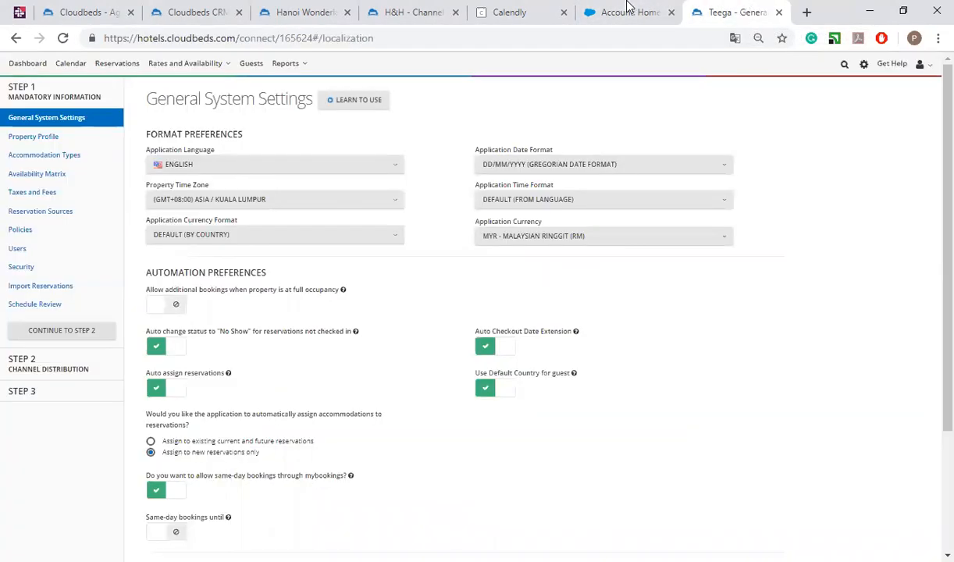
pyautogui.scroll(10, 449, 223)
pyautogui.scroll(-20, 469, 233)
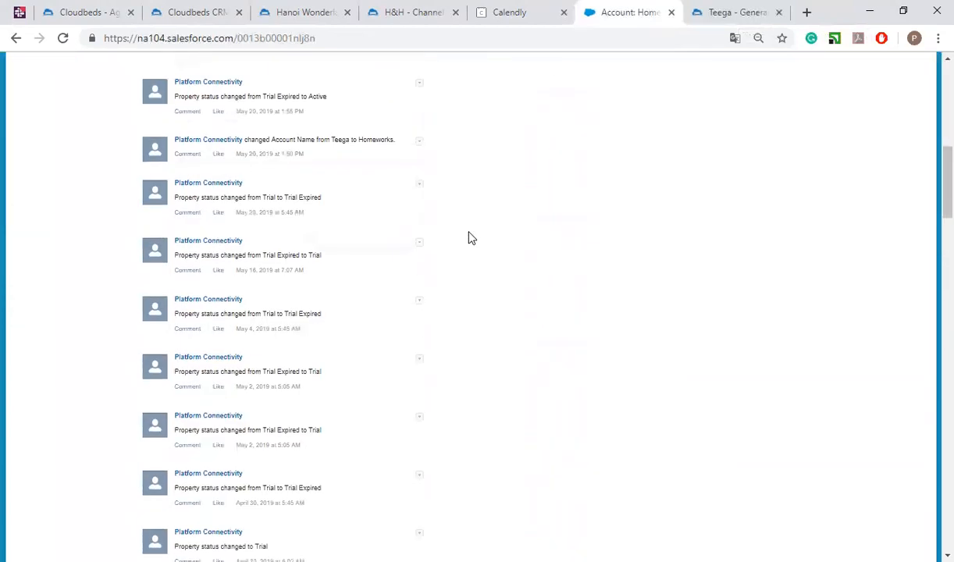
pyautogui.moveTo(470, 233)
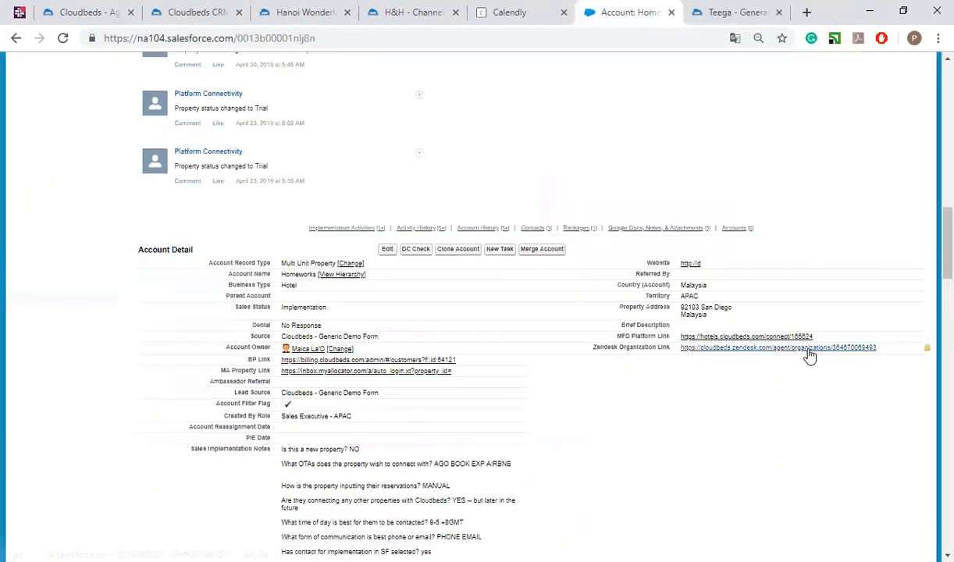
pyautogui.click(758, 6)
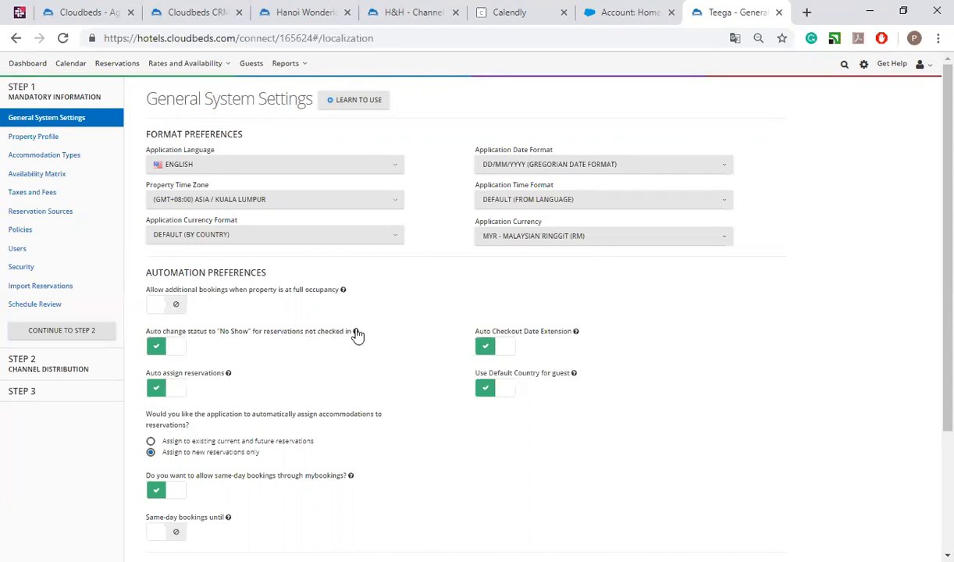
# Step: Read the help notes for the No Show and Auto Checkout Date Extension preferences, then turn off Auto Checkout Date Extension and save
pyautogui.moveTo(357, 334)
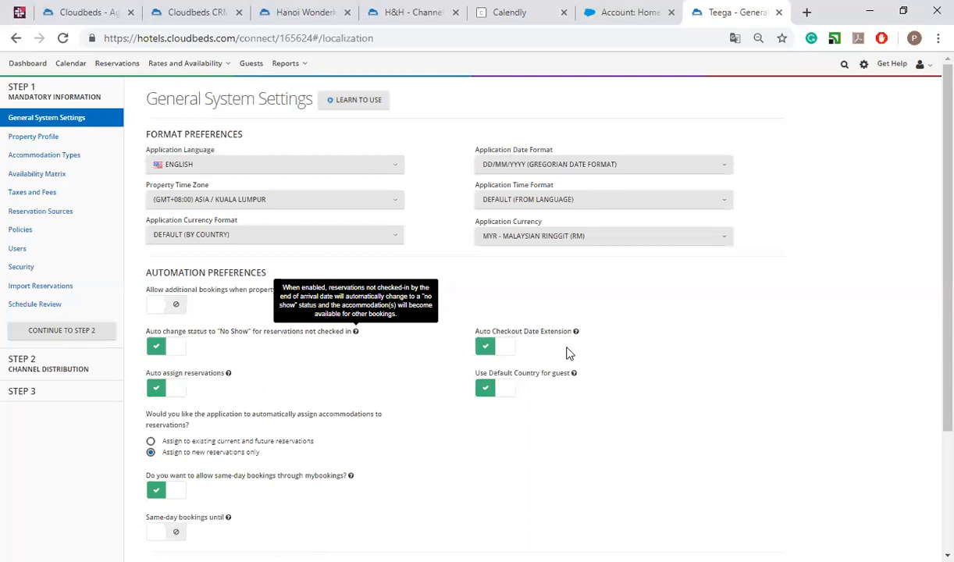
pyautogui.moveTo(574, 336)
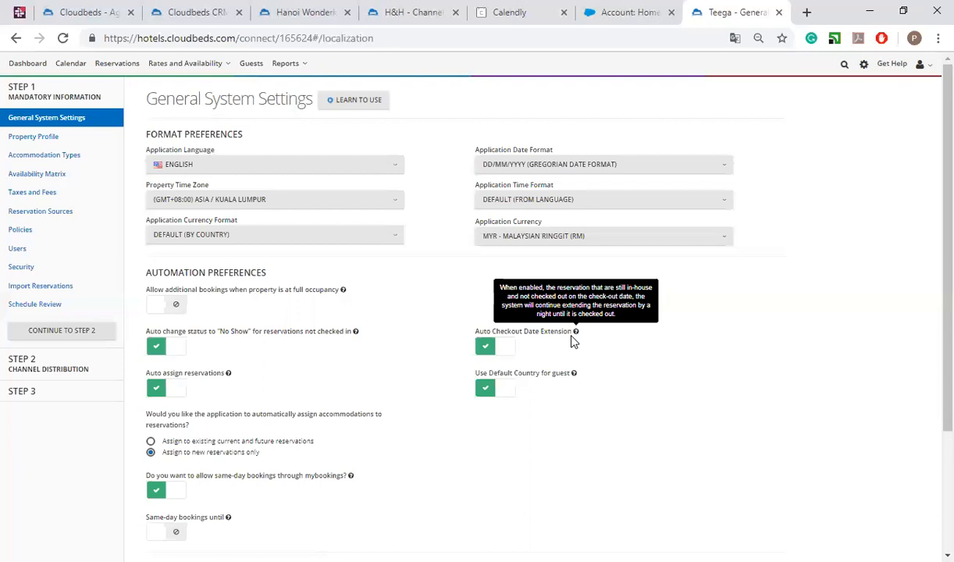
pyautogui.click(501, 352)
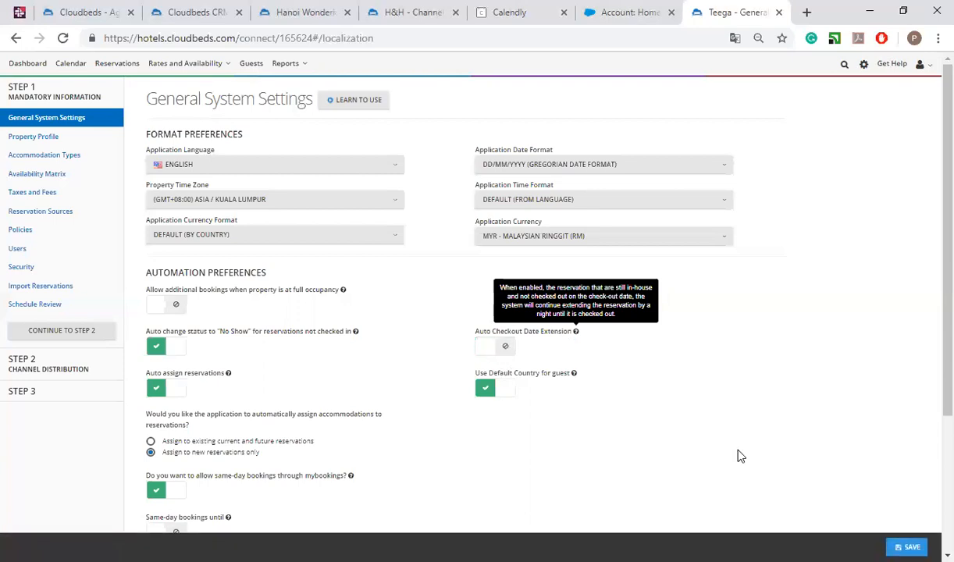
pyautogui.click(906, 547)
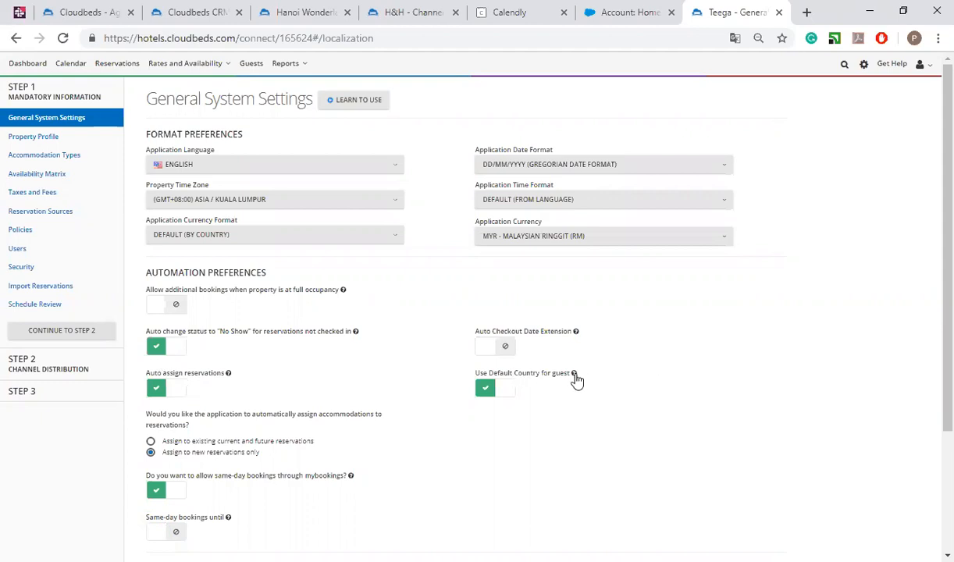
# Step: Look at the Property Profile and Accommodation Types pages of the setup guide, and open the Availability Matrix
pyautogui.moveTo(574, 374)
pyautogui.click(96, 137)
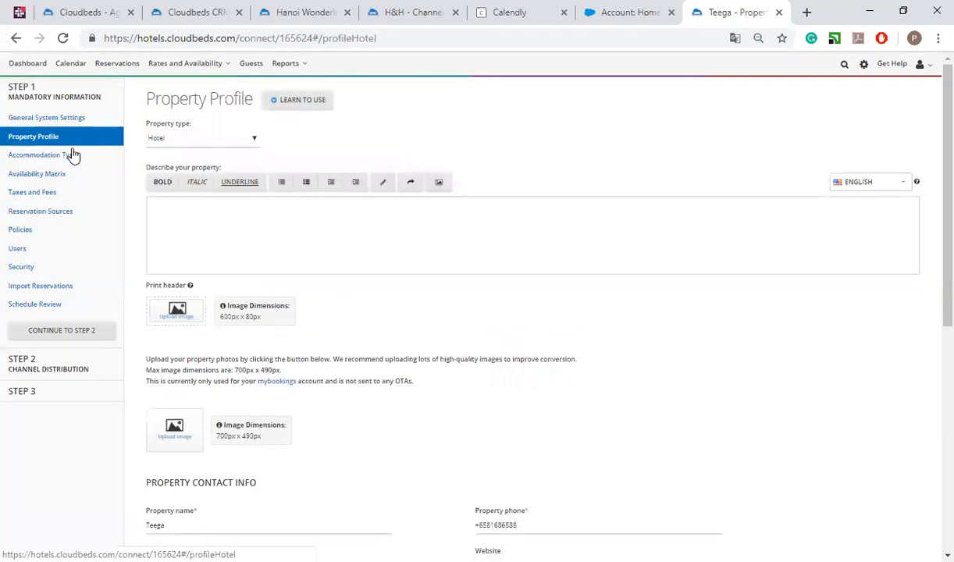
pyautogui.click(82, 160)
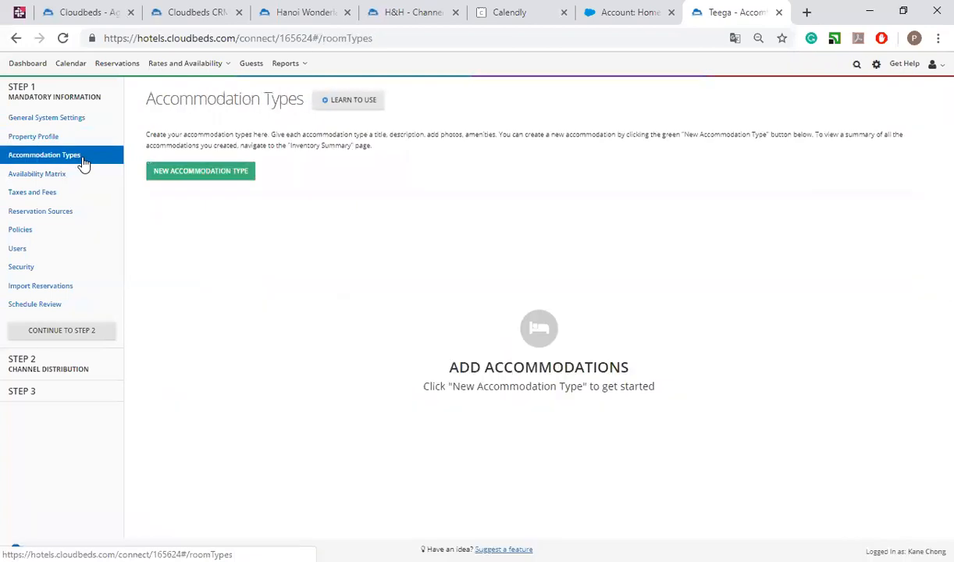
pyautogui.click(80, 177)
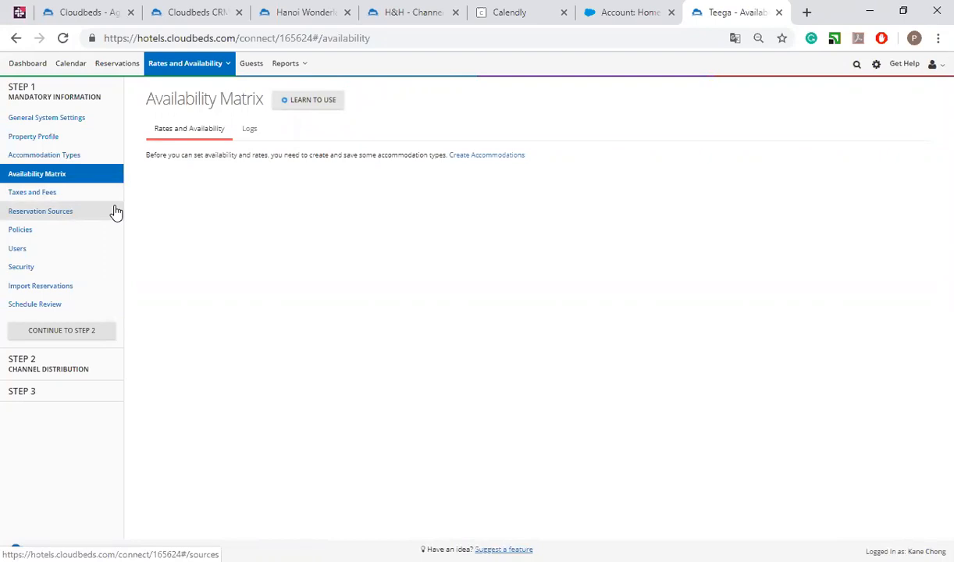
# Step: Switch to Cloudbeds CRM in a new tab, search the accounts for "paradise in your eyes" and open the demo property
pyautogui.click(808, 13)
pyautogui.click(74, 65)
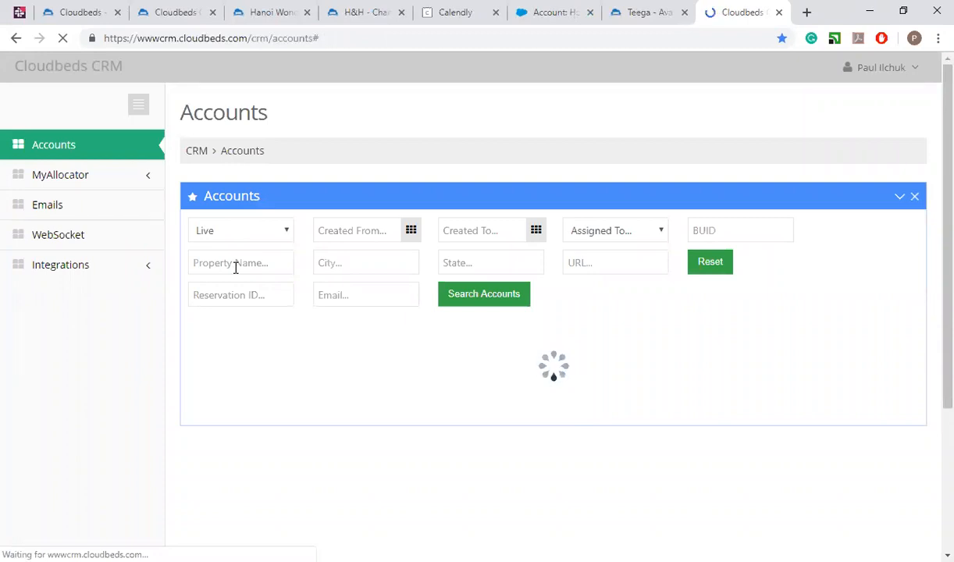
pyautogui.click(237, 264)
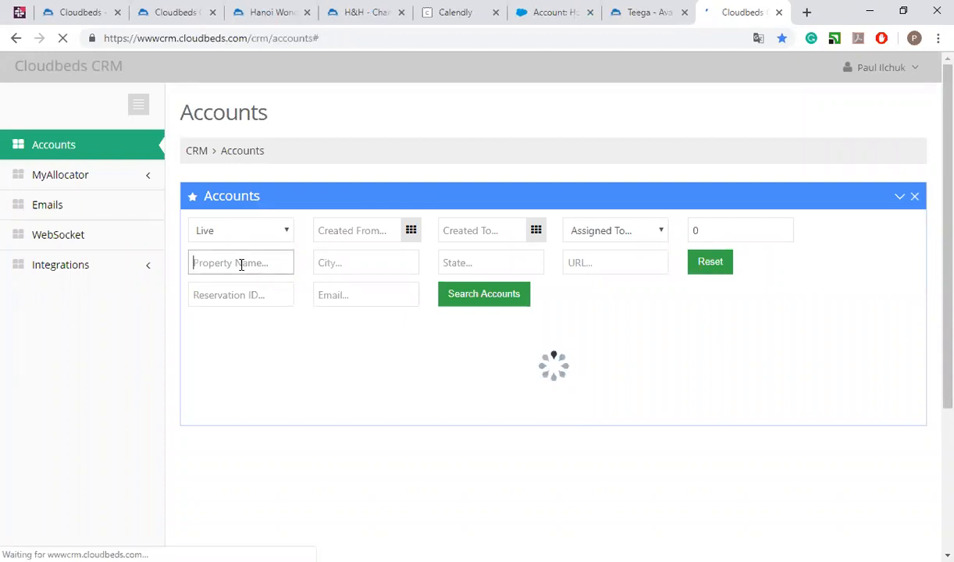
pyautogui.write('paradise i')
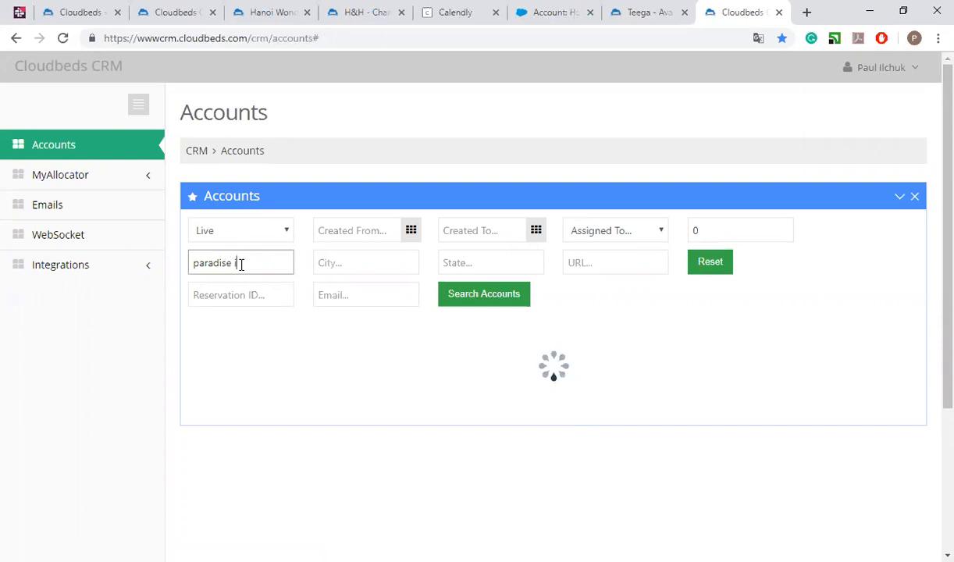
pyautogui.write('n your eyes')
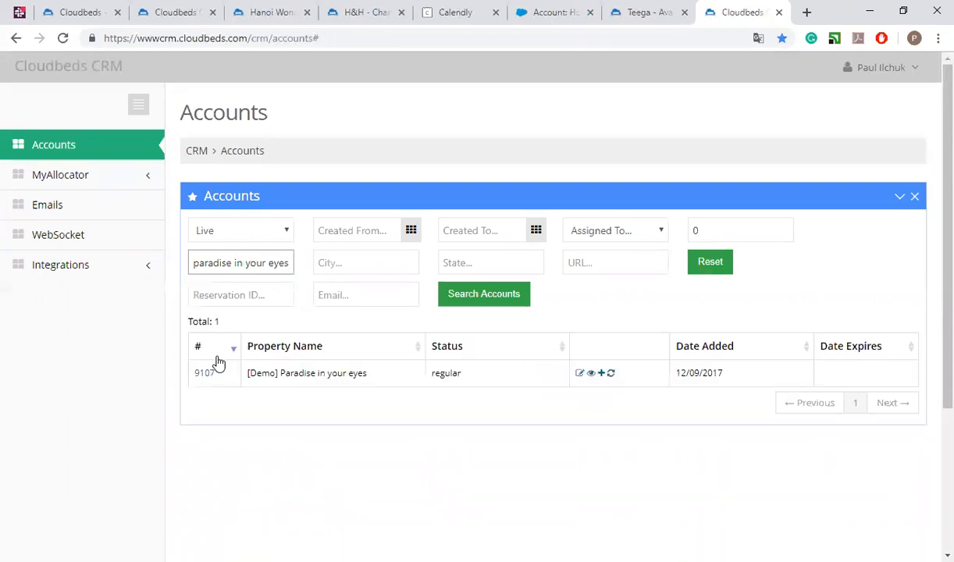
pyautogui.click(205, 373)
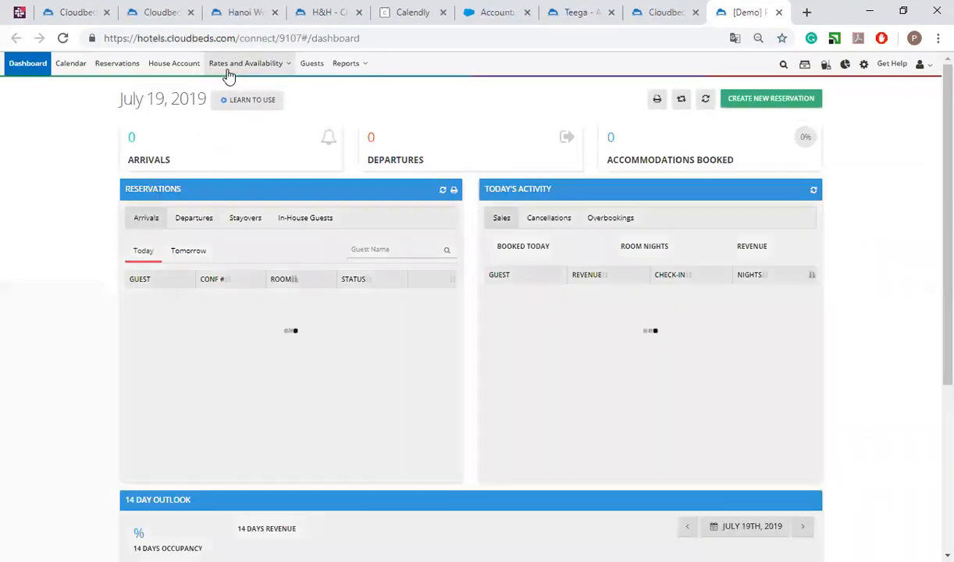
# Step: Open the demo property's Availability Matrix and look over its room types, rates and restriction rows
pyautogui.moveTo(228, 76)
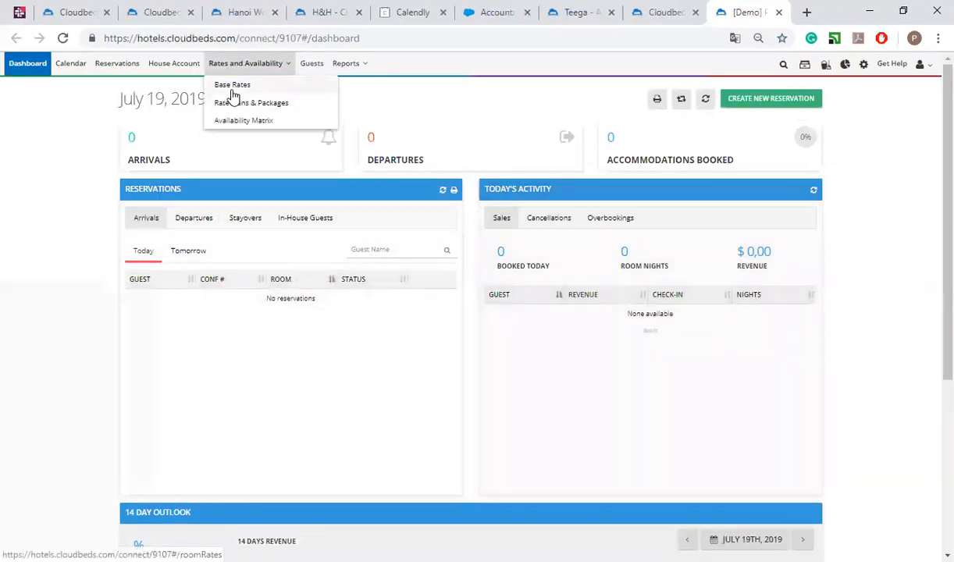
pyautogui.click(234, 124)
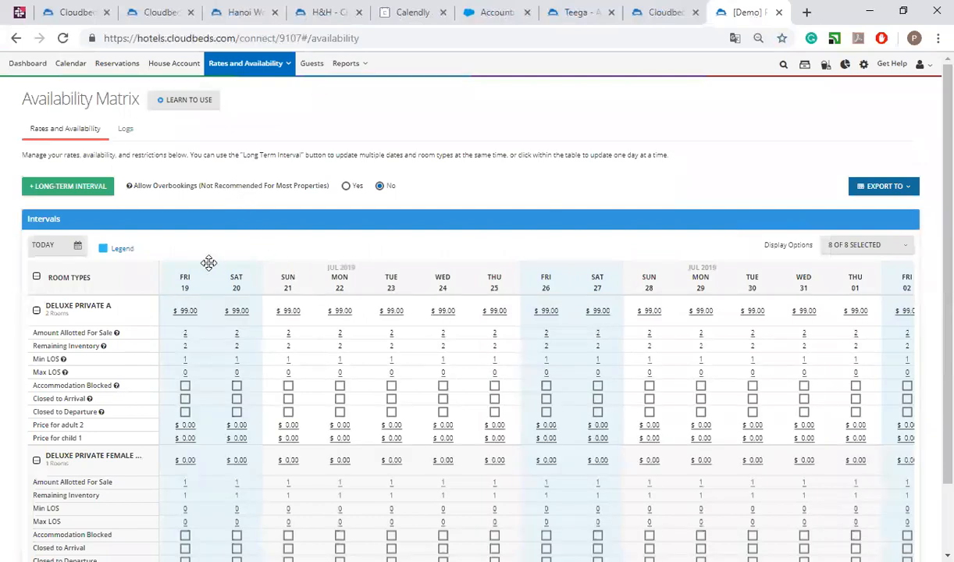
pyautogui.scroll(-1, 219, 309)
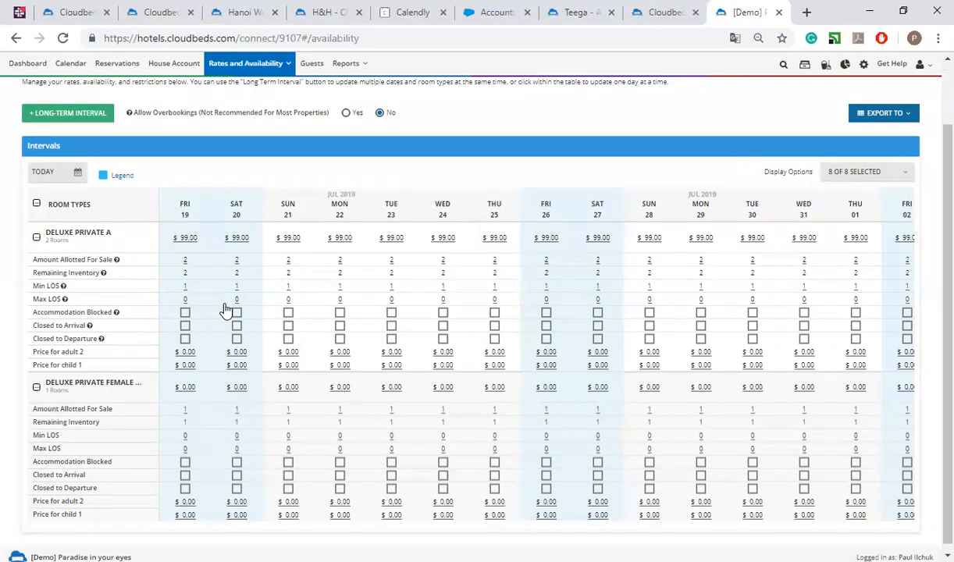
pyautogui.scroll(1, 224, 310)
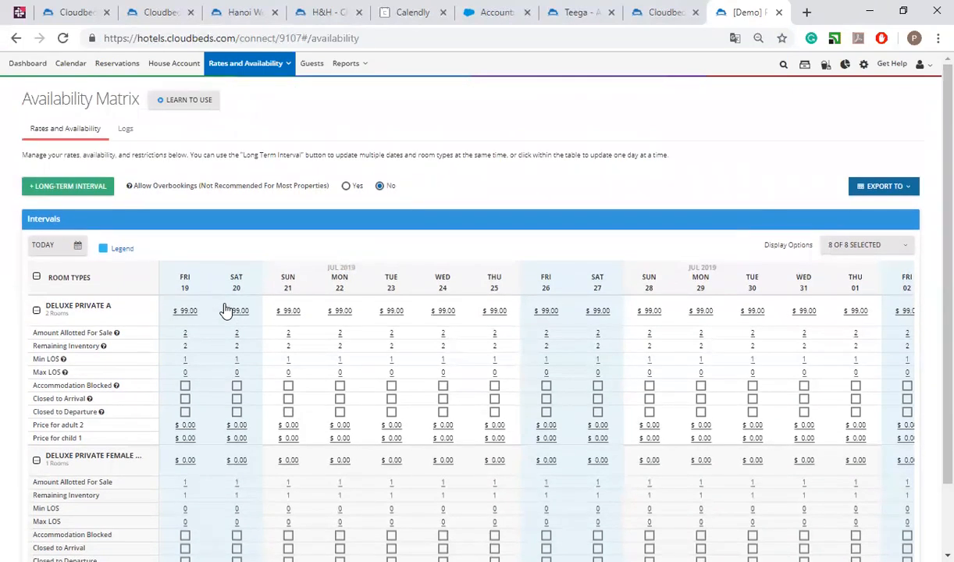
# Step: Open the Deluxe Private A nightly rates for 21 to 23 July for editing and leave the cells
pyautogui.click(288, 311)
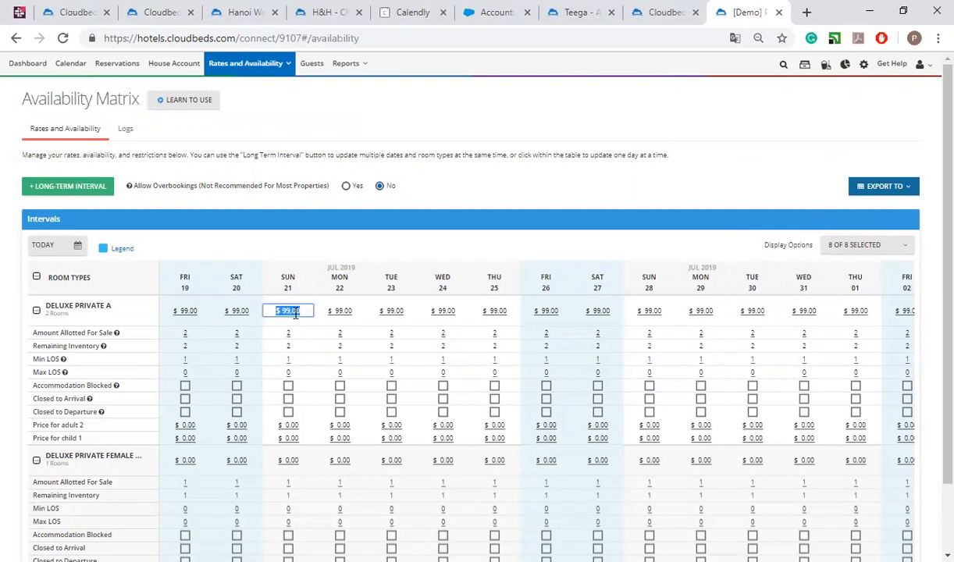
pyautogui.click(355, 310)
pyautogui.click(391, 310)
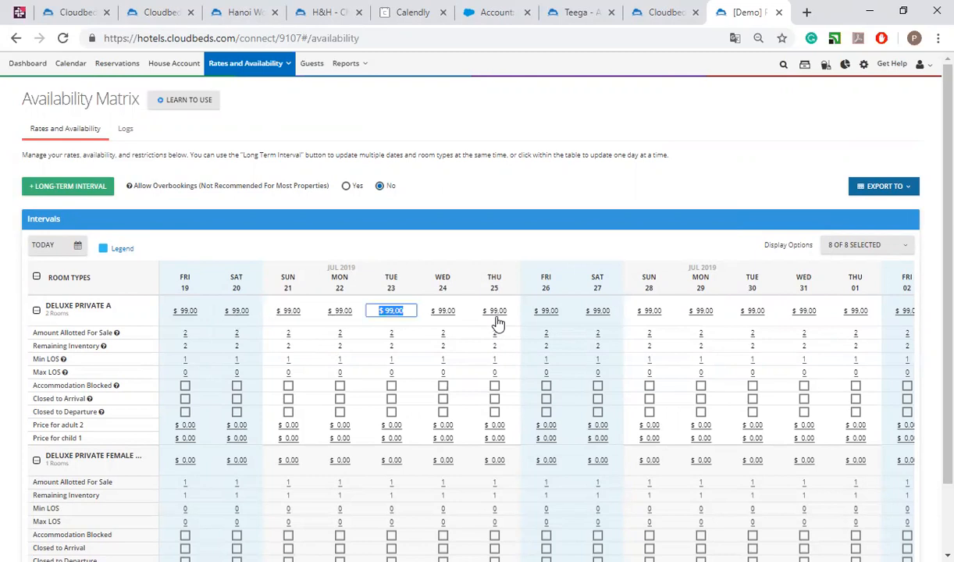
pyautogui.click(473, 311)
# Step: Open the Amount Allotted For Sale values of Deluxe Private A for 23, 24 and 26 July for editing
pyautogui.click(442, 334)
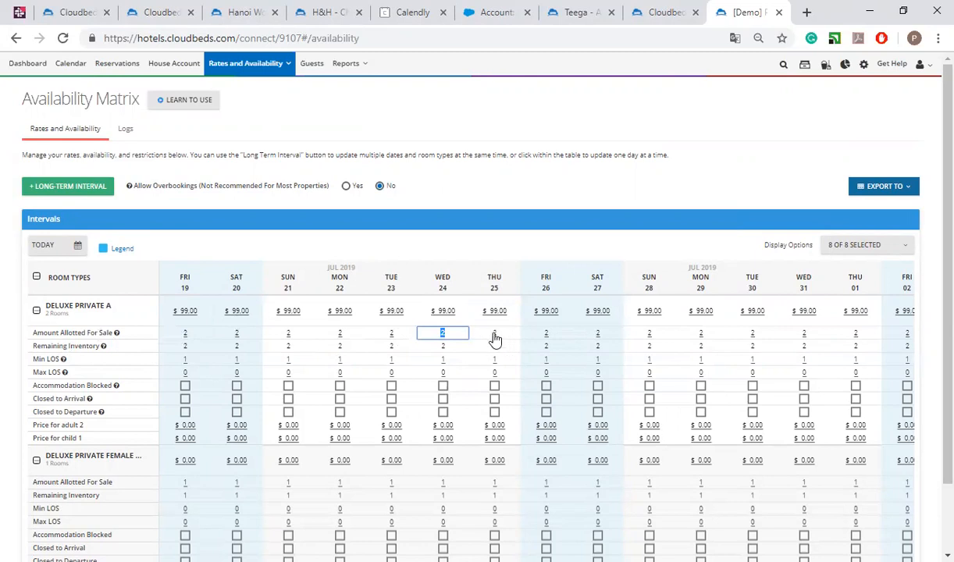
pyautogui.click(160, 344)
pyautogui.click(391, 333)
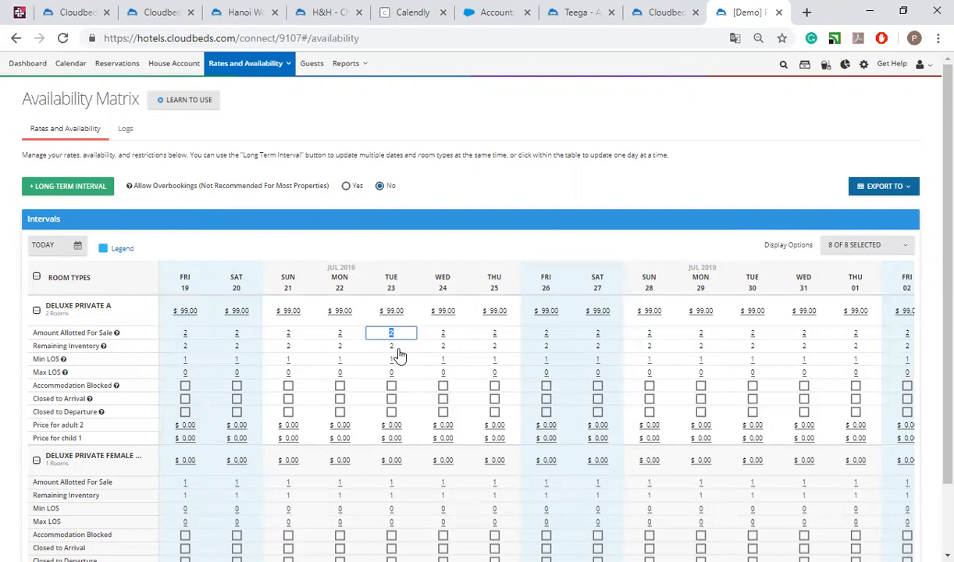
pyautogui.click(547, 336)
pyautogui.click(439, 337)
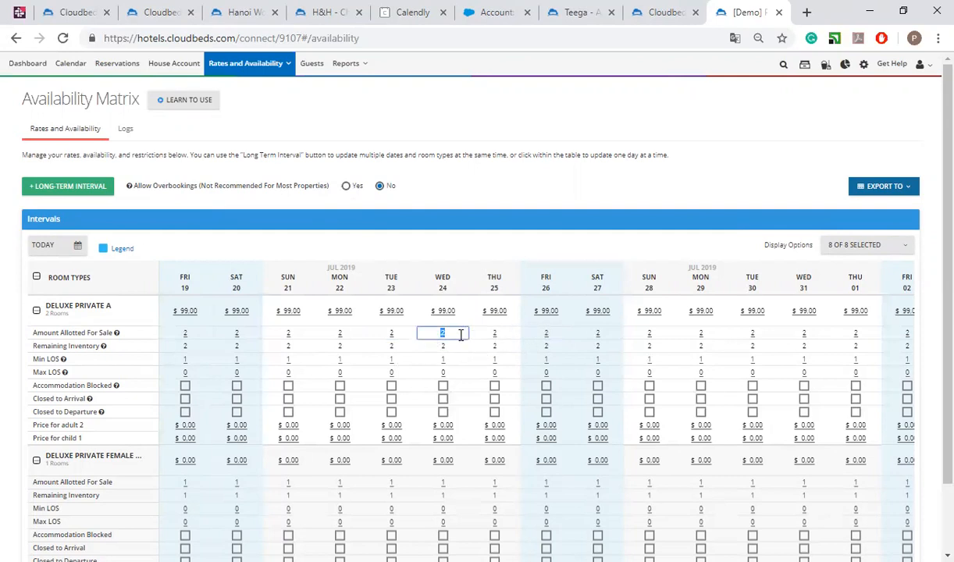
# Step: Start a new long-term interval and select Deluxe private A as its accommodation
pyautogui.click(87, 192)
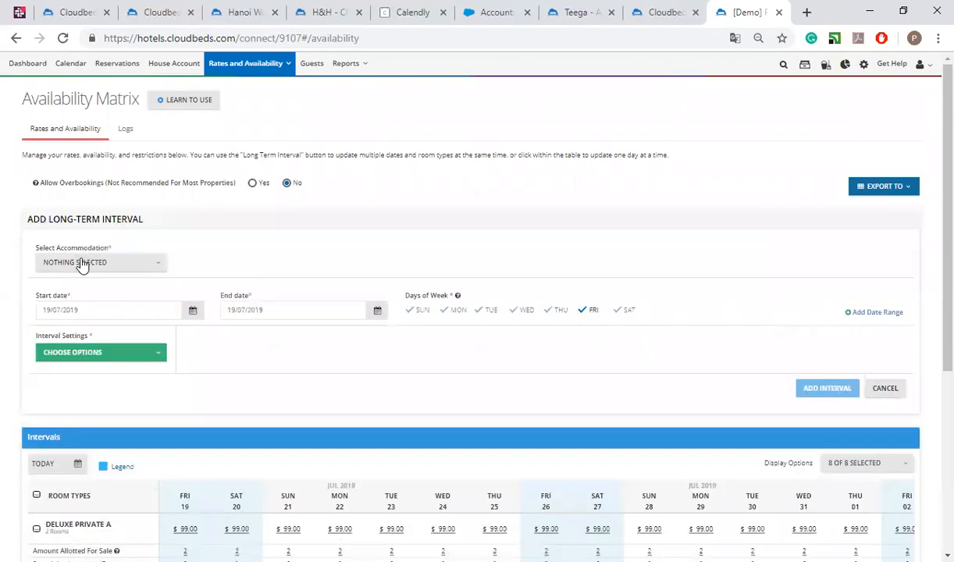
pyautogui.click(82, 262)
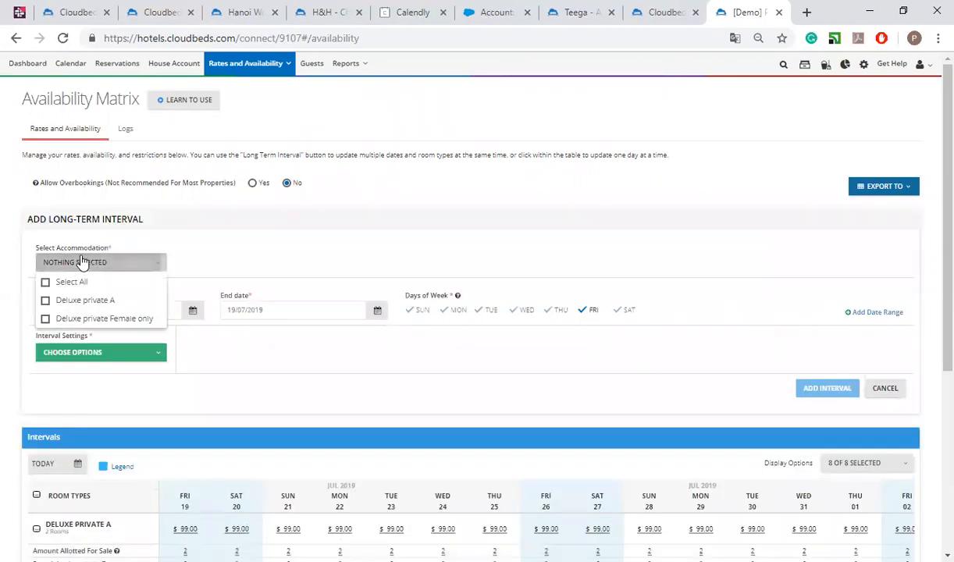
pyautogui.click(73, 309)
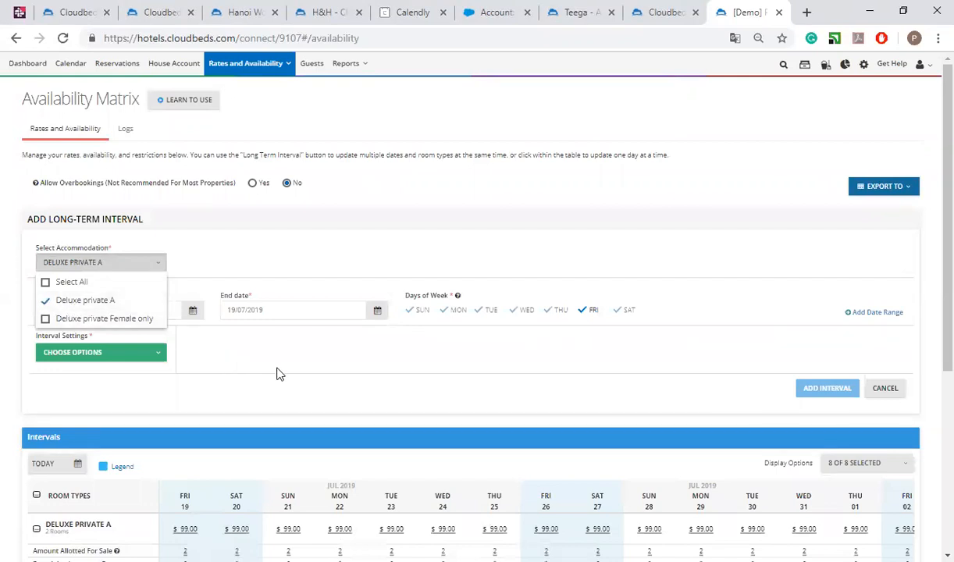
pyautogui.click(268, 358)
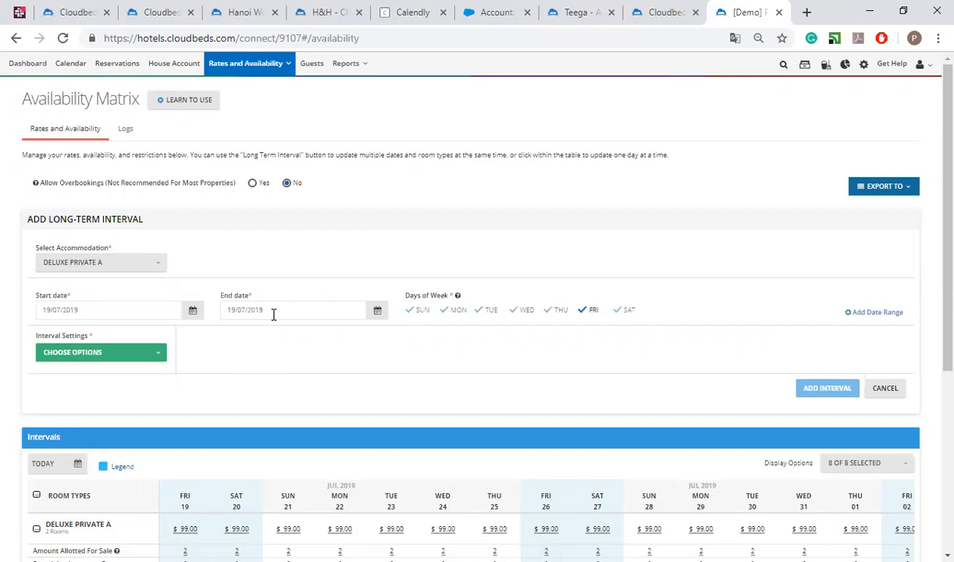
# Step: List the available interval settings and read the explanation of Amount Allotted For Sale in the matrix
pyautogui.click(75, 353)
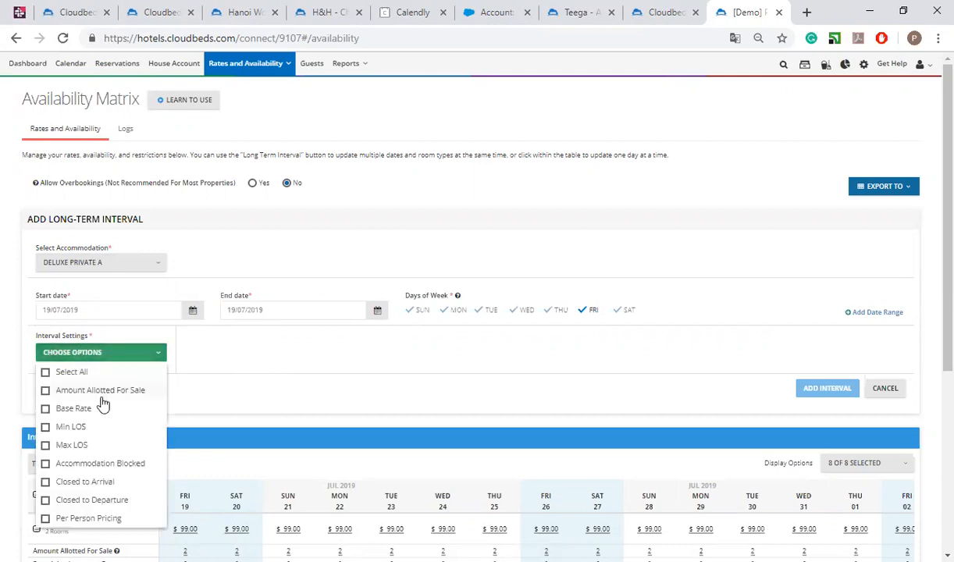
pyautogui.scroll(-3, 327, 422)
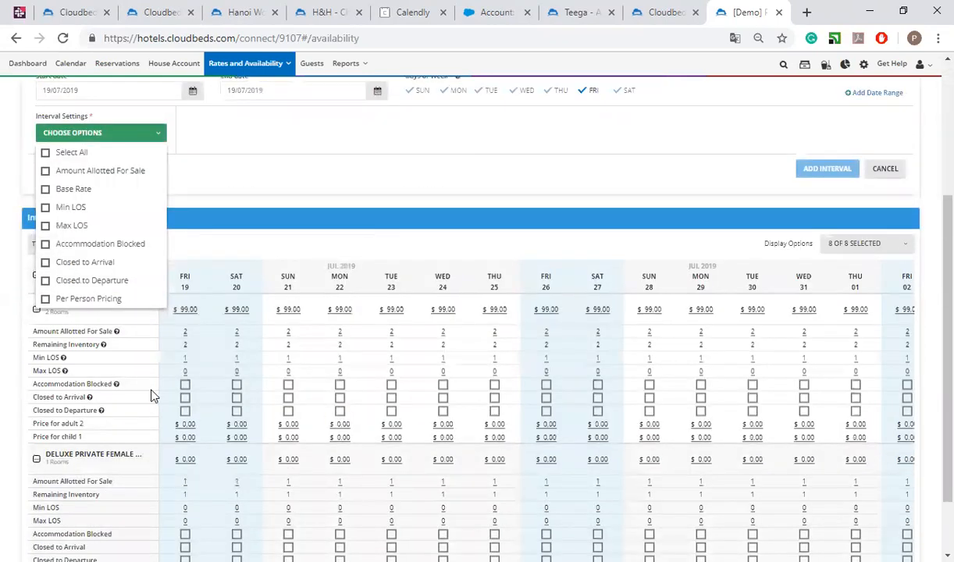
pyautogui.moveTo(119, 339)
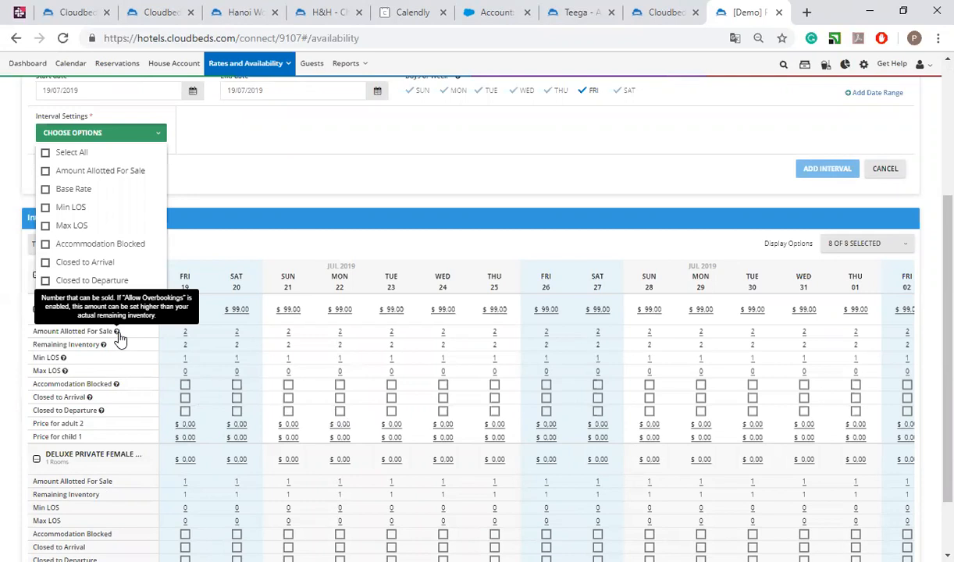
pyautogui.scroll(1, 124, 338)
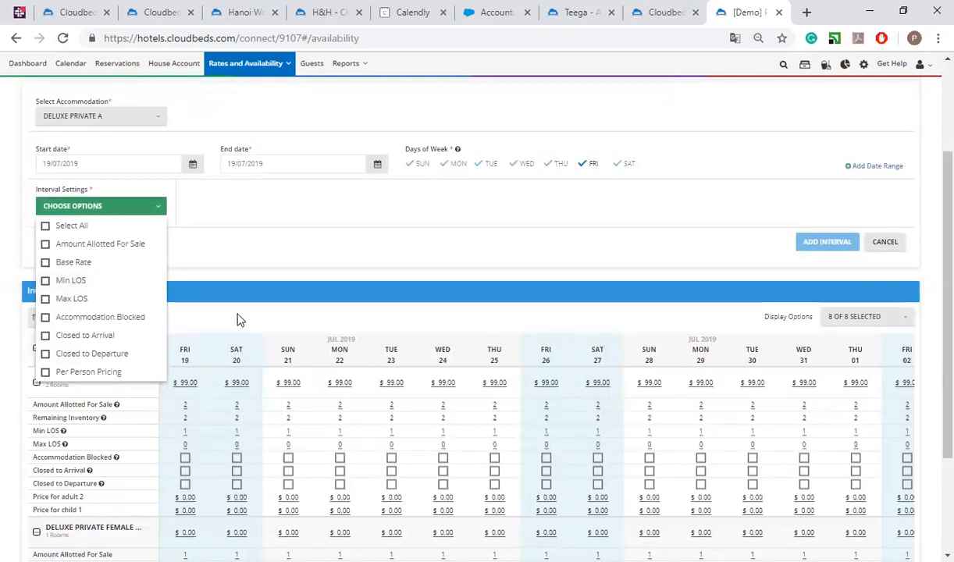
# Step: Choose Min LOS as the interval setting for Deluxe Private A and open its value for editing
pyautogui.click(92, 283)
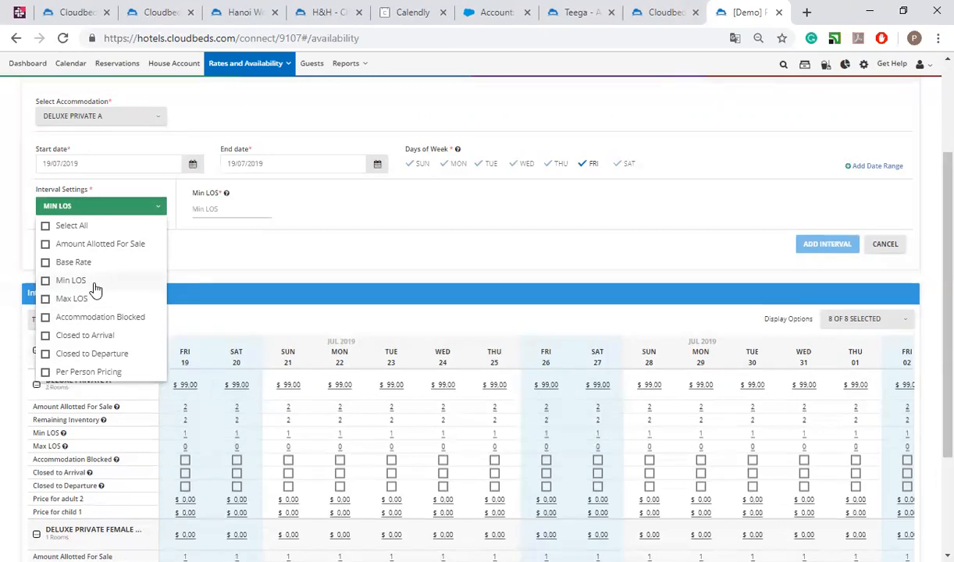
pyautogui.click(299, 246)
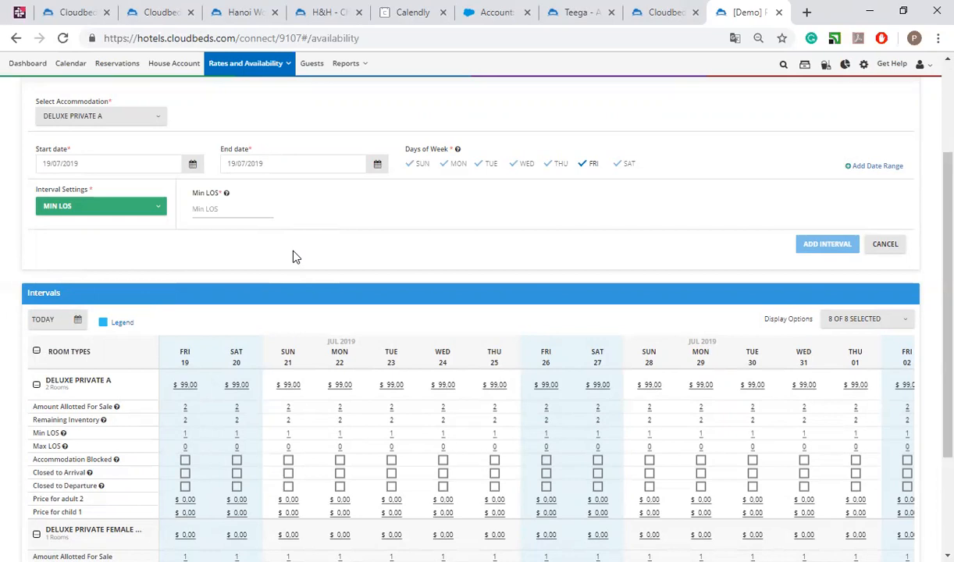
pyautogui.click(245, 211)
# Step: Swap Min LOS for Max LOS in the interval settings and clear Max LOS again
pyautogui.click(151, 206)
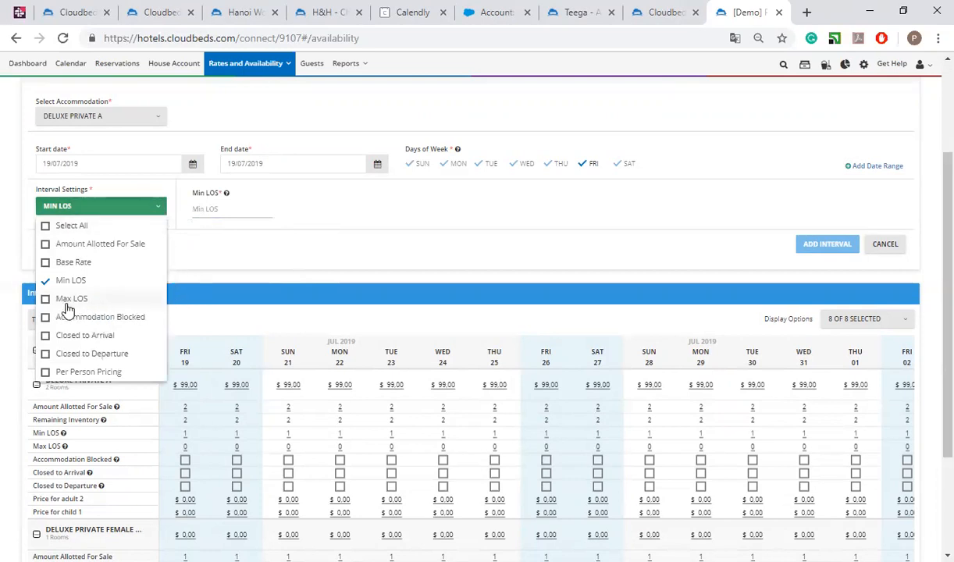
pyautogui.click(46, 283)
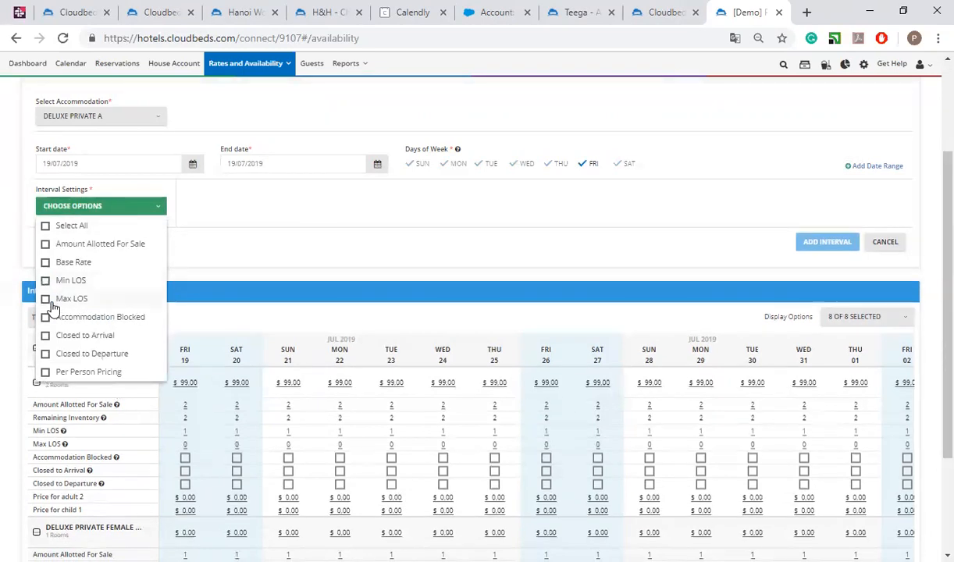
pyautogui.click(50, 300)
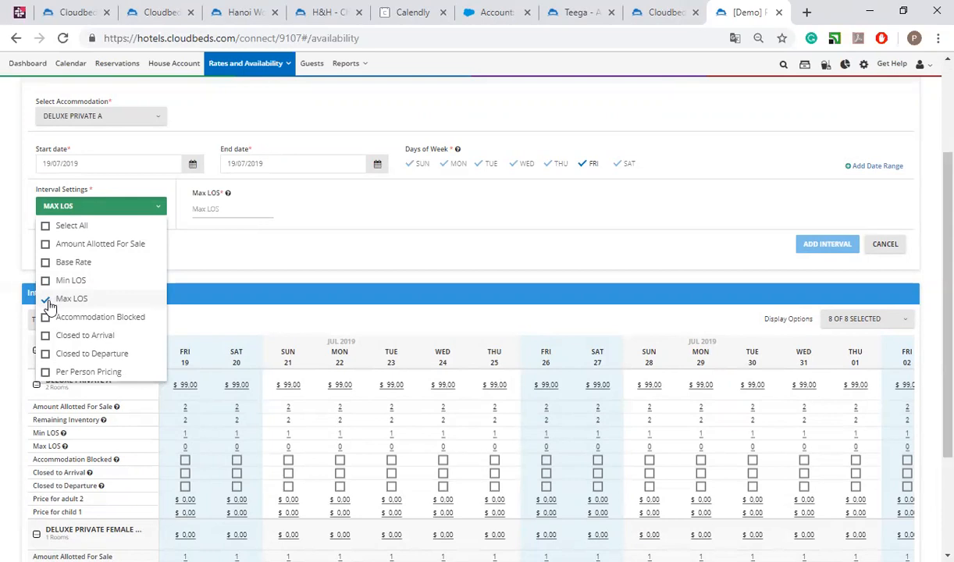
pyautogui.click(47, 302)
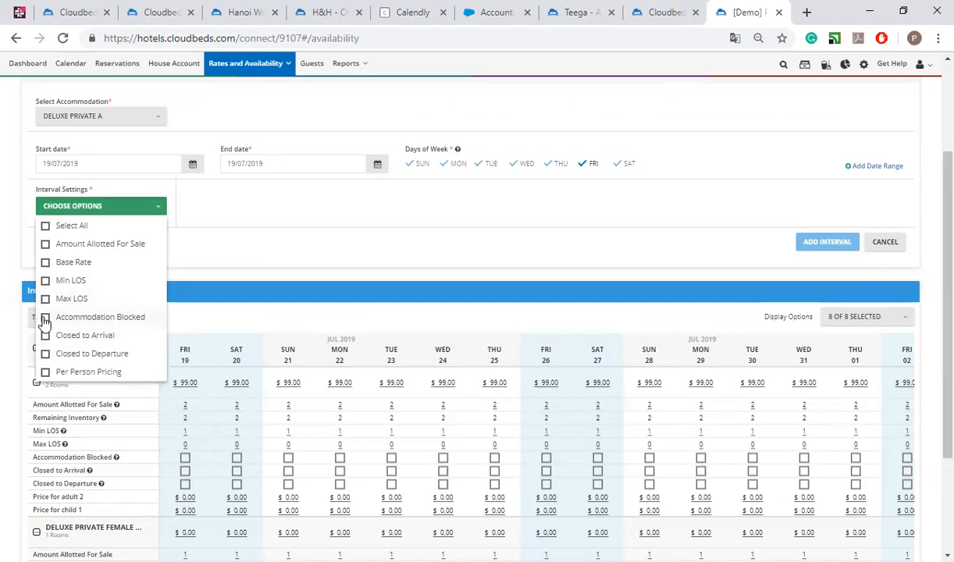
# Step: Choose Accommodation Blocked as the interval setting and keep Deluxe Private A as the accommodation
pyautogui.click(45, 318)
pyautogui.click(45, 318)
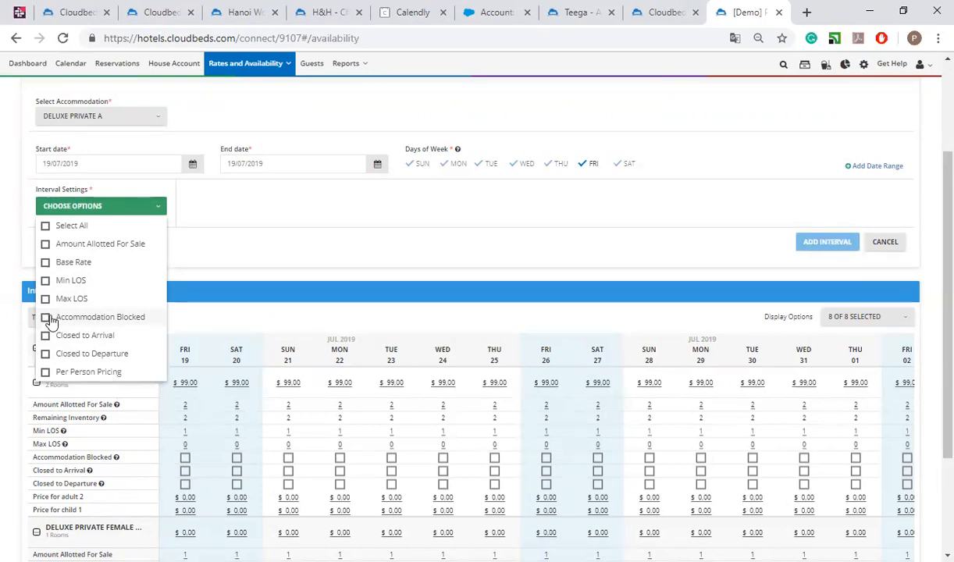
pyautogui.click(46, 319)
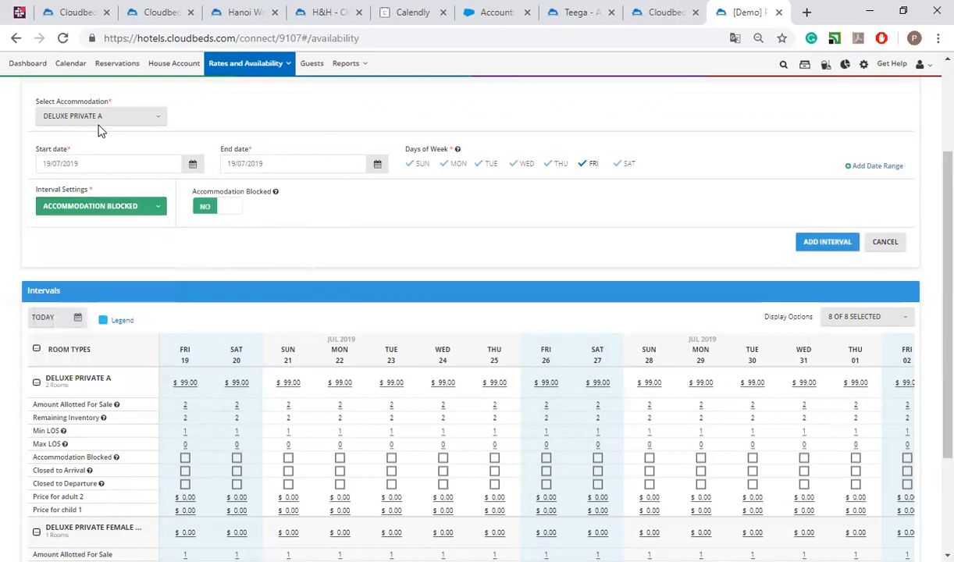
pyautogui.click(148, 118)
pyautogui.click(184, 229)
# Step: Mark Deluxe Private A as Accommodation Blocked on 19 and 20 July in the matrix, and clear both marks again
pyautogui.scroll(-1, 338, 253)
pyautogui.click(186, 386)
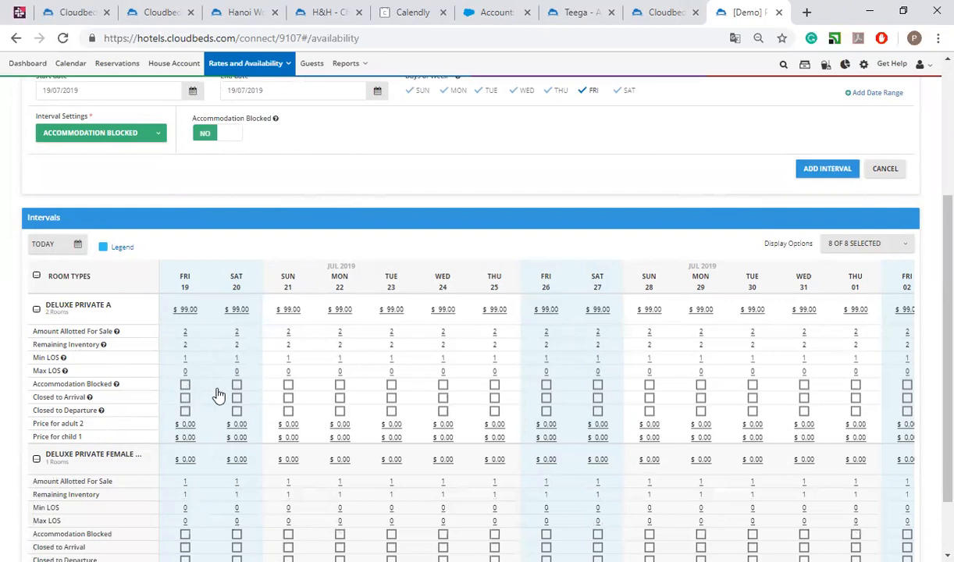
pyautogui.click(236, 386)
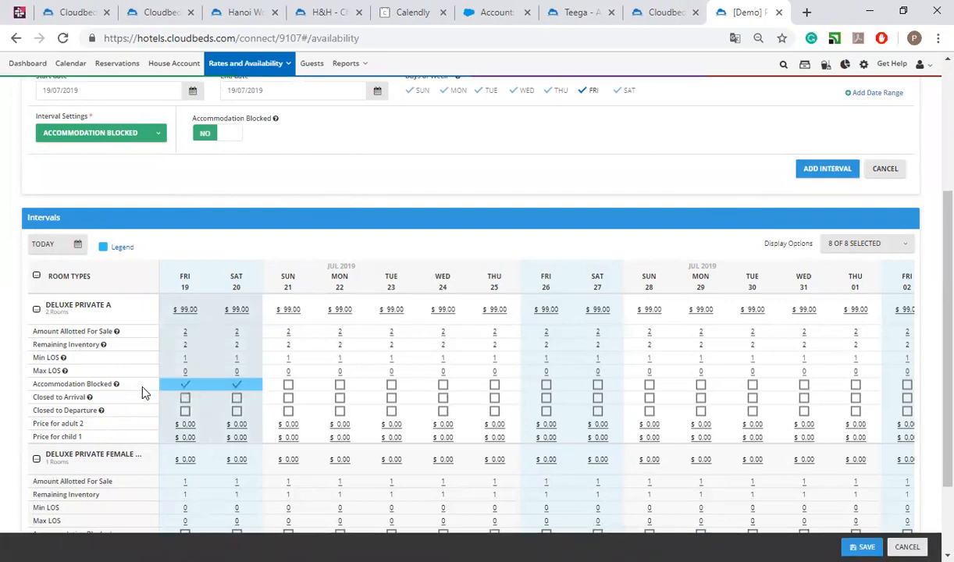
pyautogui.click(237, 388)
pyautogui.click(185, 388)
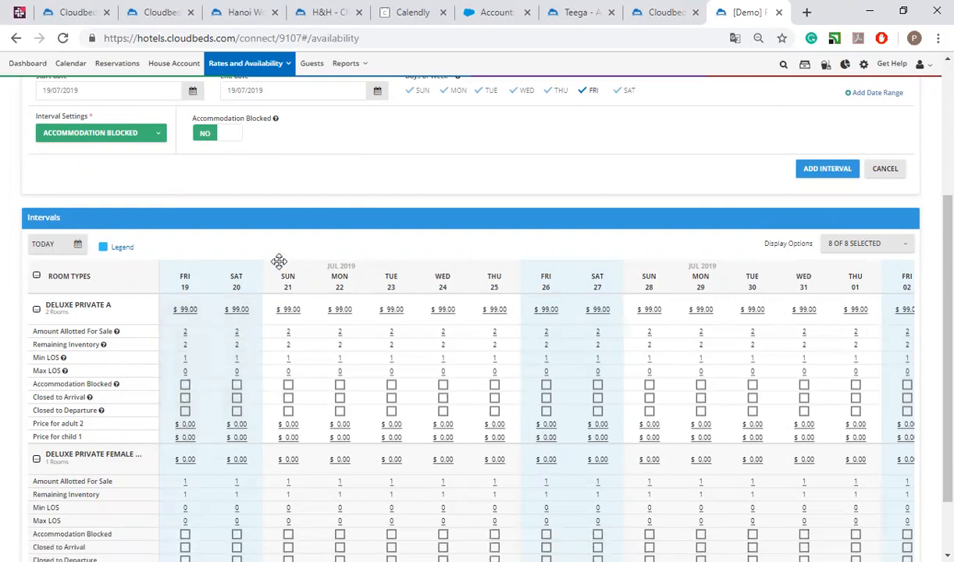
# Step: Replace Accommodation Blocked with Closed to Arrival and Closed to Departure in the interval settings
pyautogui.scroll(3, 304, 256)
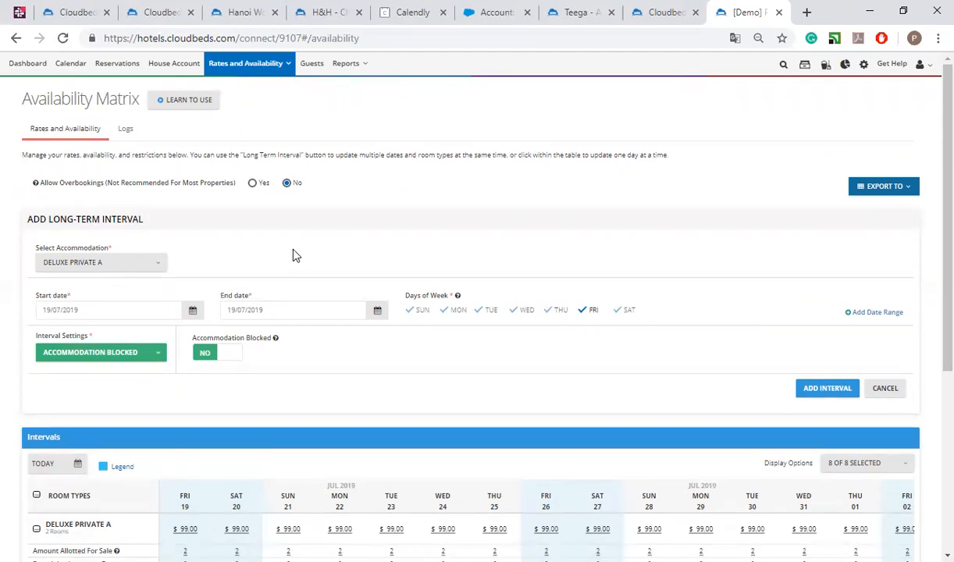
pyautogui.click(139, 356)
pyautogui.click(45, 462)
pyautogui.click(46, 482)
pyautogui.click(45, 499)
pyautogui.scroll(-2, 171, 375)
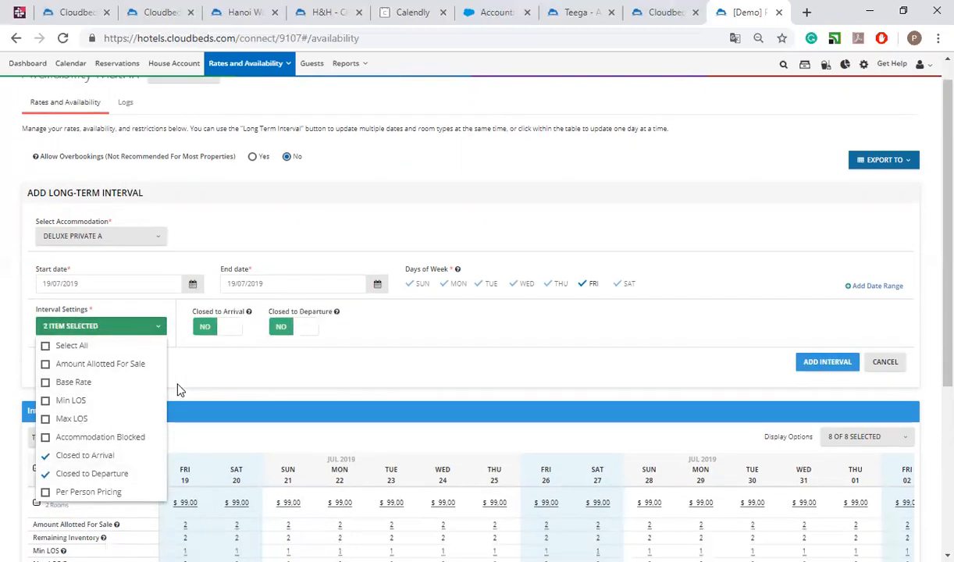
pyautogui.click(249, 268)
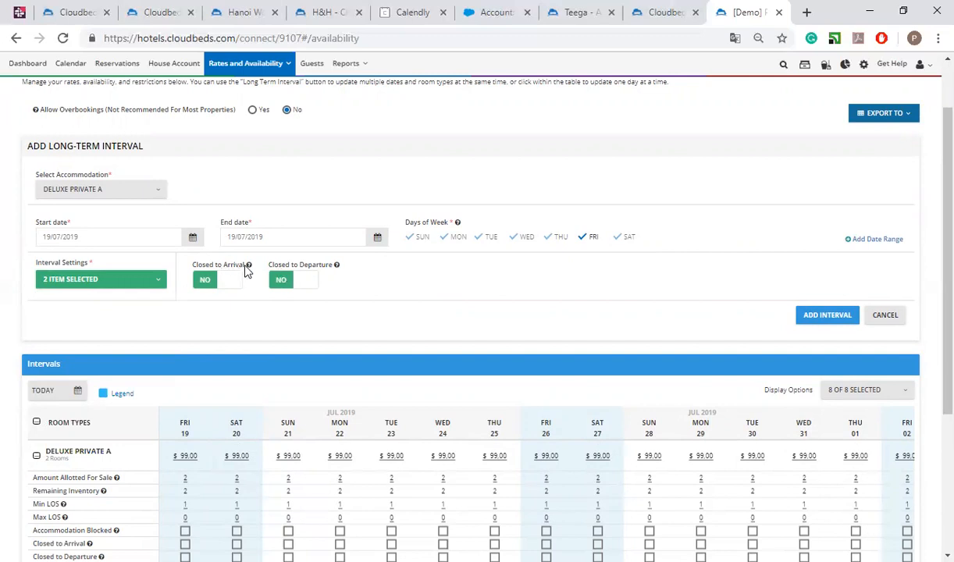
# Step: Read the explanations of the Closed to Arrival and Closed to Departure settings
pyautogui.moveTo(248, 266)
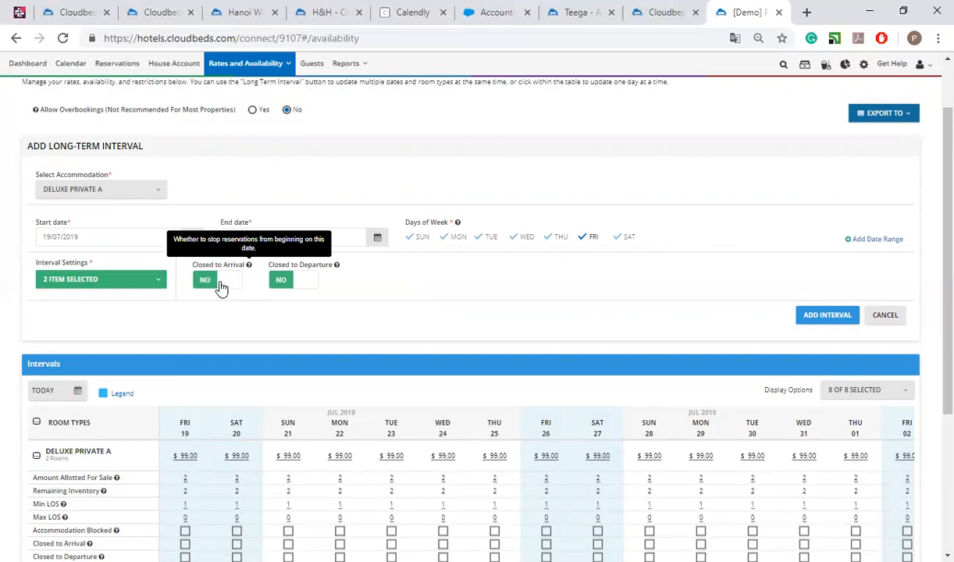
pyautogui.moveTo(336, 267)
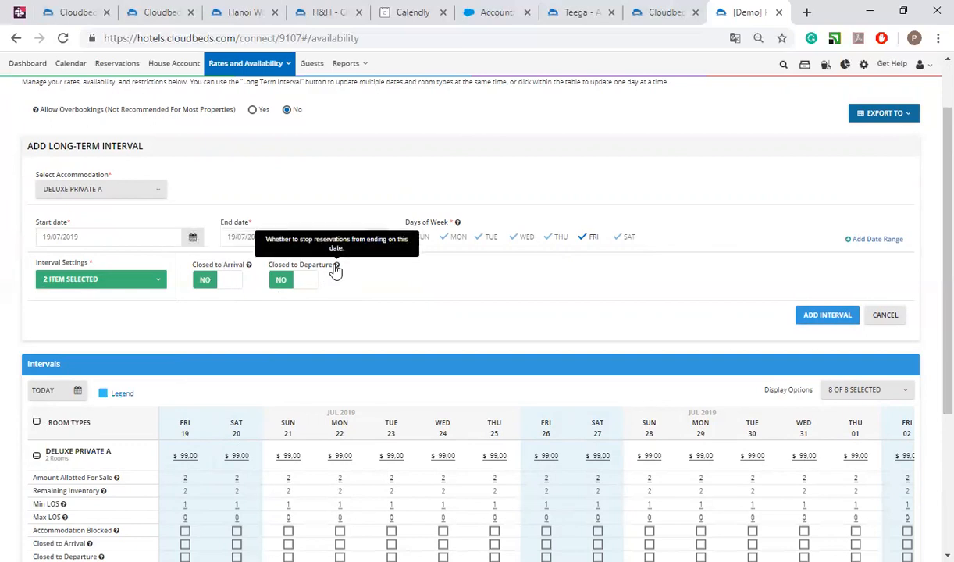
pyautogui.scroll(-1, 430, 351)
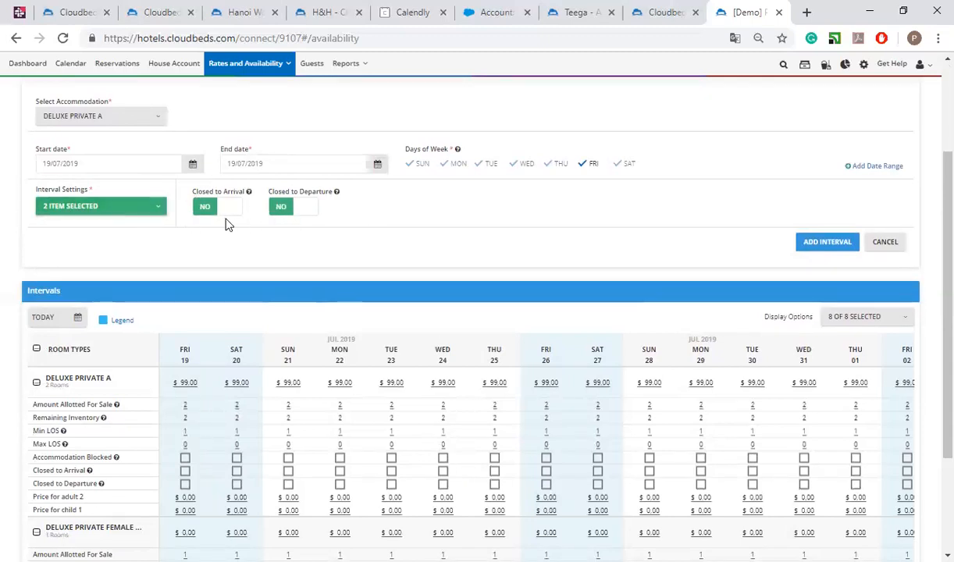
# Step: Replace Closed to Arrival and Closed to Departure with Per Person Pricing in the interval settings
pyautogui.click(141, 211)
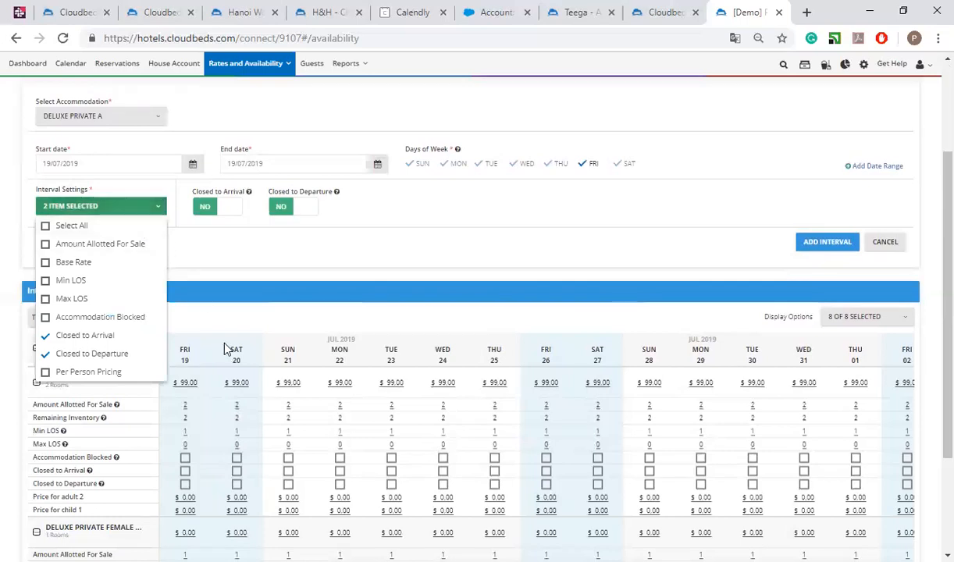
pyautogui.click(79, 356)
pyautogui.click(45, 336)
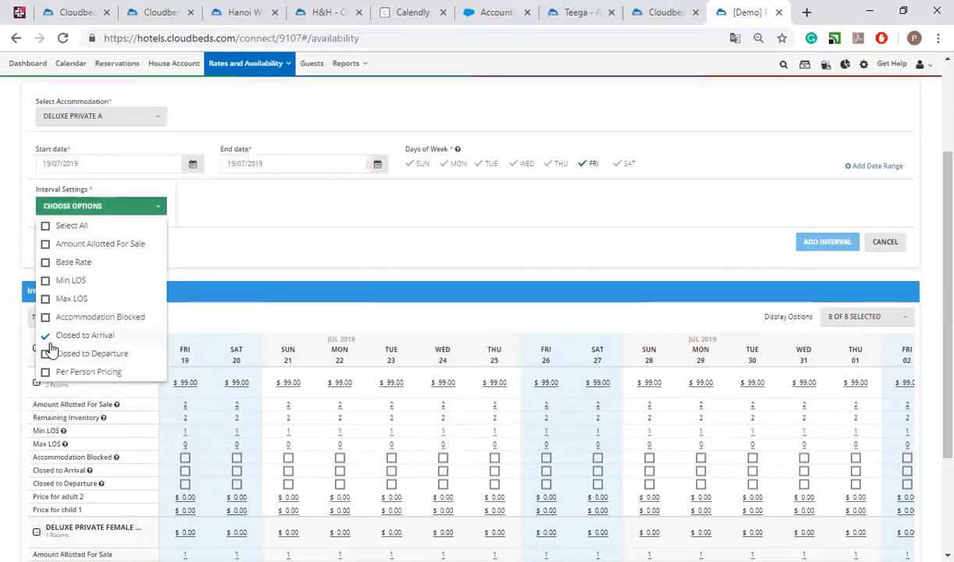
pyautogui.click(45, 372)
pyautogui.click(355, 288)
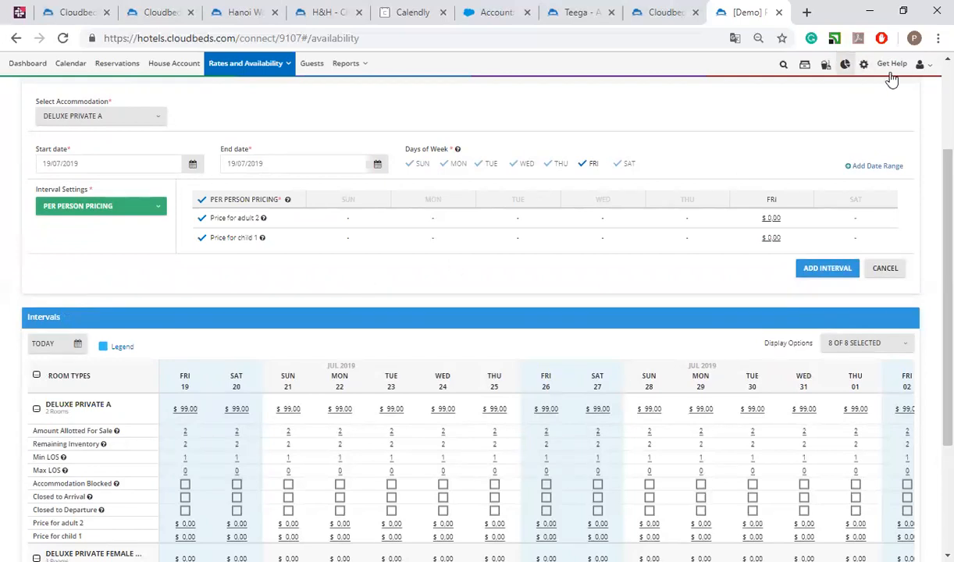
# Step: Switch to the Teega property, open its Taxes and Fees page, and view the available production reports
pyautogui.click(564, 7)
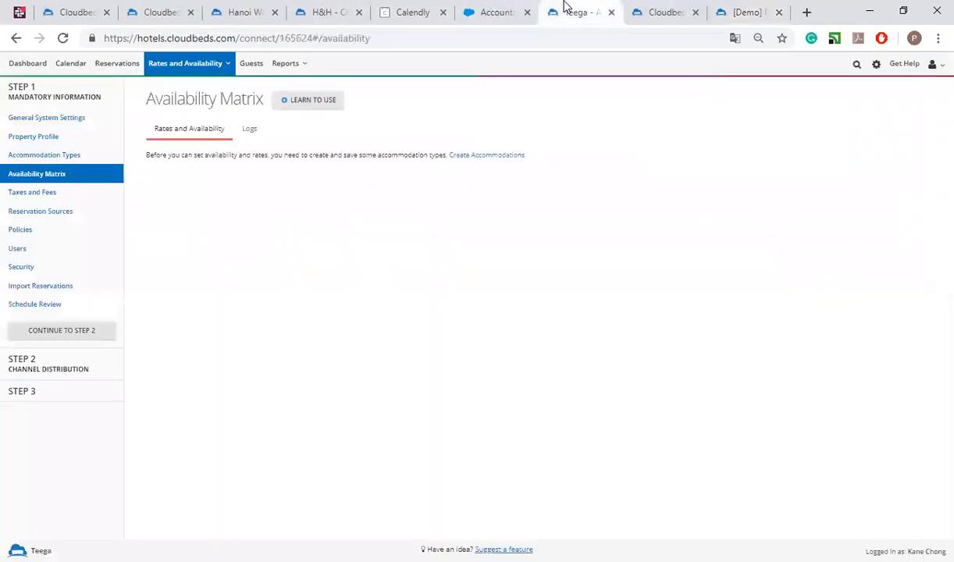
pyautogui.click(75, 197)
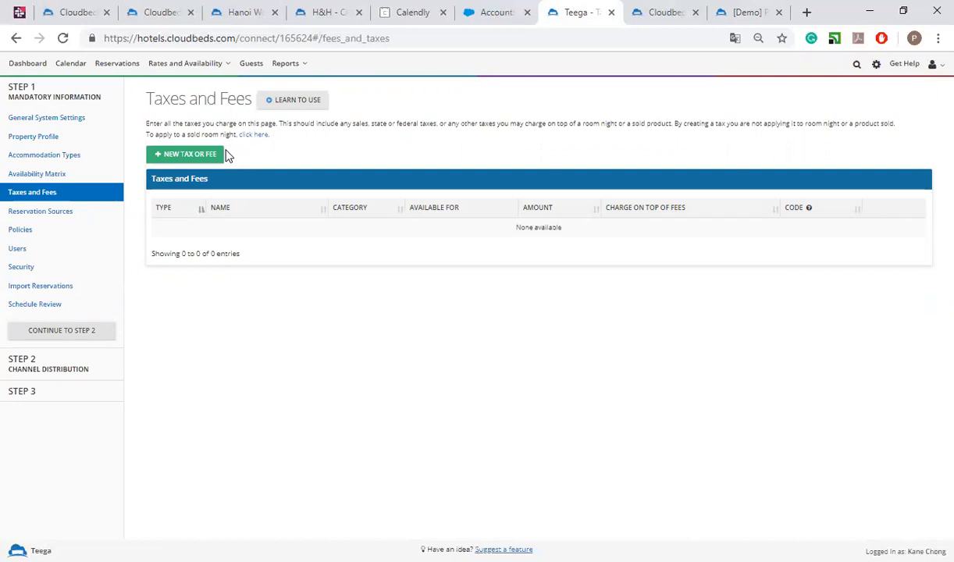
pyautogui.click(285, 63)
pyautogui.moveTo(394, 85)
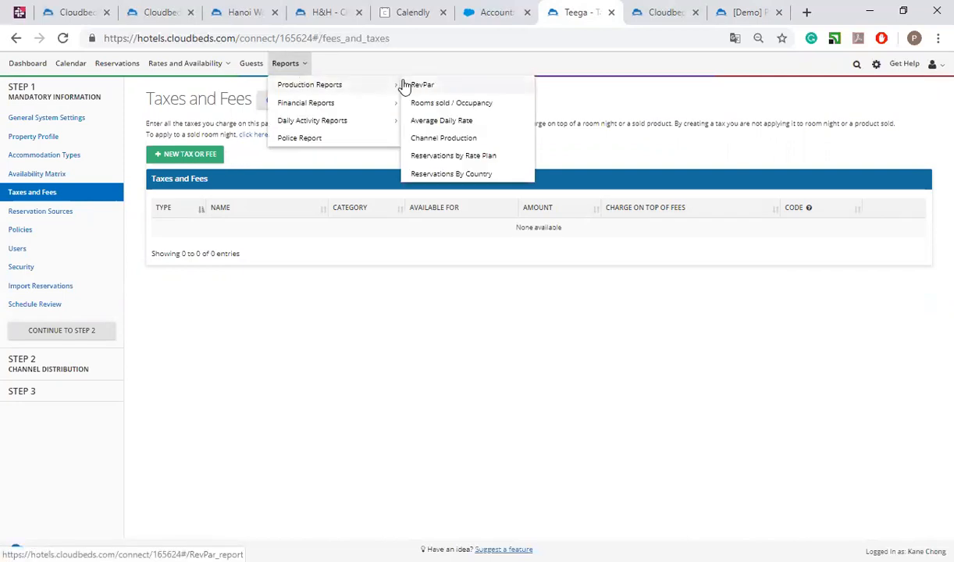
pyautogui.click(314, 257)
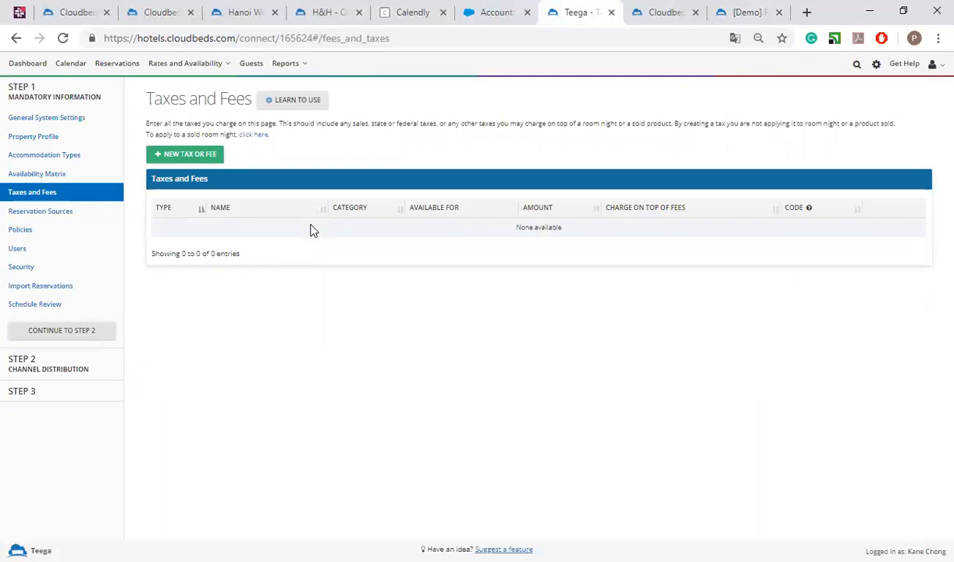
# Step: Open the Reservation Sources page and inspect the tax and fee configuration of the Website source without saving
pyautogui.click(33, 218)
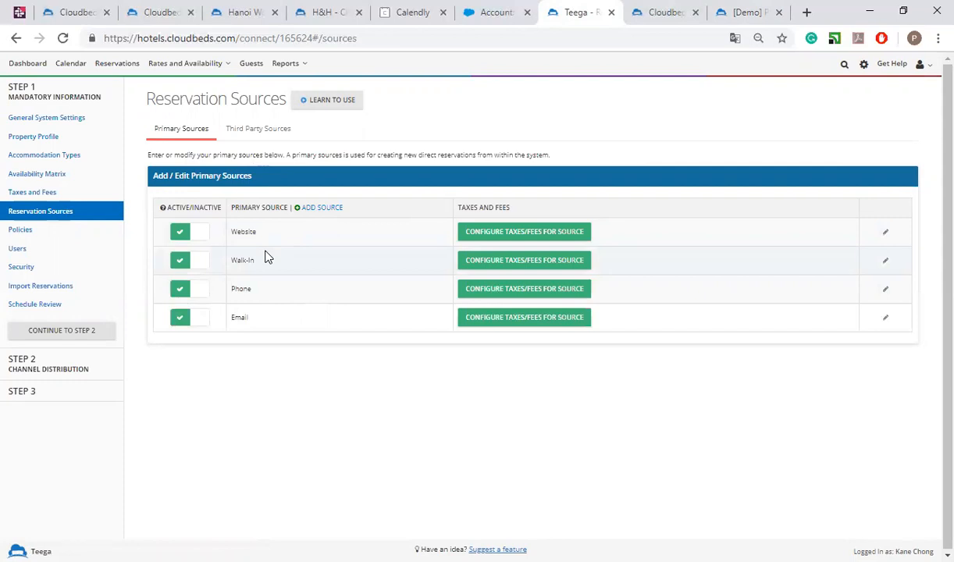
pyautogui.click(526, 234)
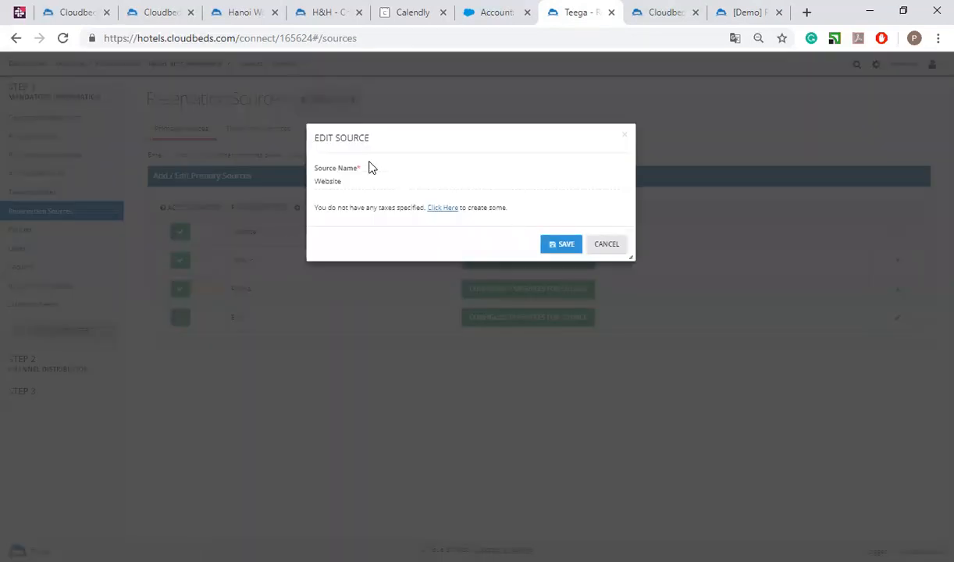
pyautogui.click(609, 246)
pyautogui.click(519, 236)
pyautogui.click(607, 245)
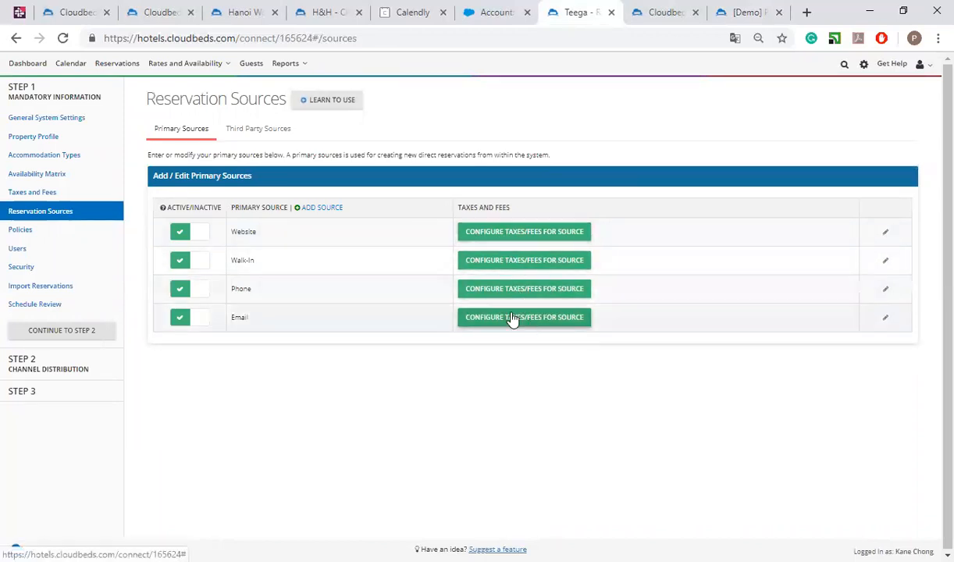
# Step: Open the third-party sources and try adding the Booking.com (Hotel Collect Booking) OTA, cancelling without saving
pyautogui.click(261, 132)
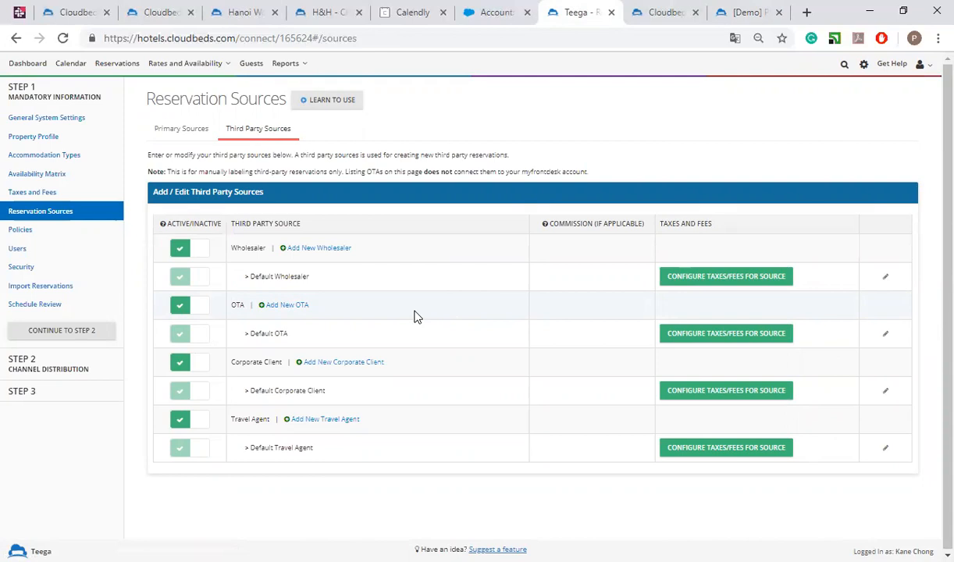
pyautogui.click(305, 307)
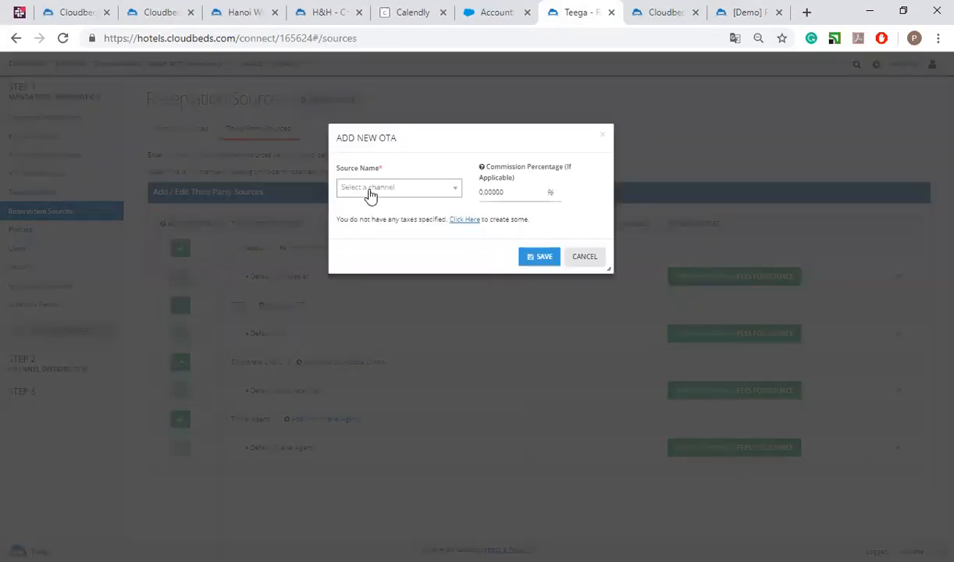
pyautogui.click(369, 195)
pyautogui.write('book')
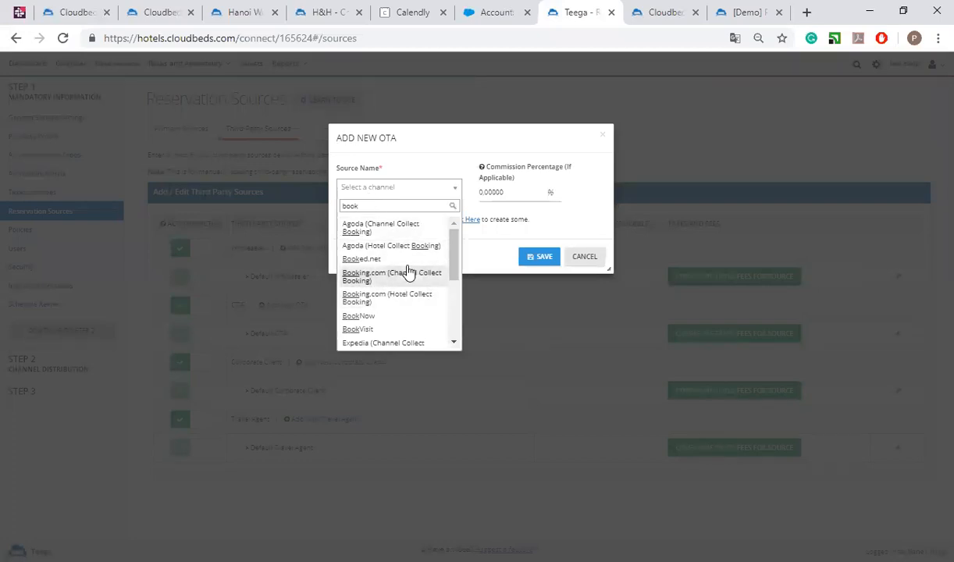
pyautogui.click(425, 309)
pyautogui.moveTo(509, 194); pyautogui.dragTo(466, 198)
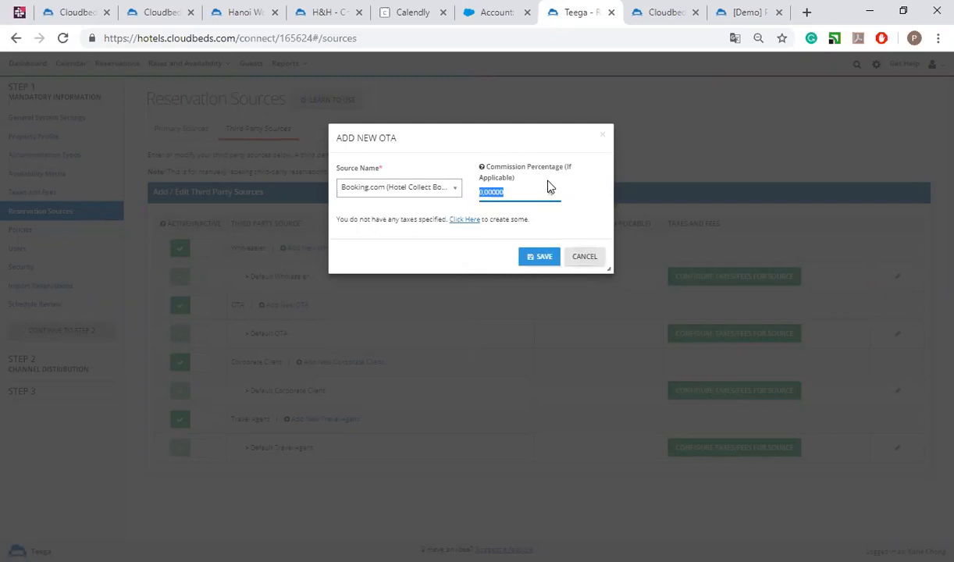
pyautogui.click(584, 256)
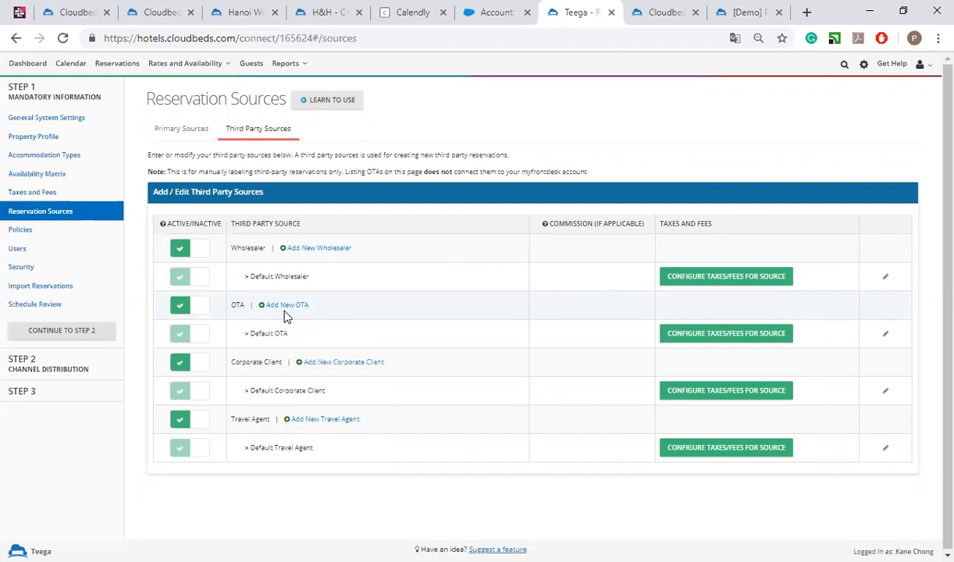
# Step: Open the Policies page and view the Deposit, Cancellation Policy, Terms & Conditions, and Arrival & Departure sections
pyautogui.click(68, 230)
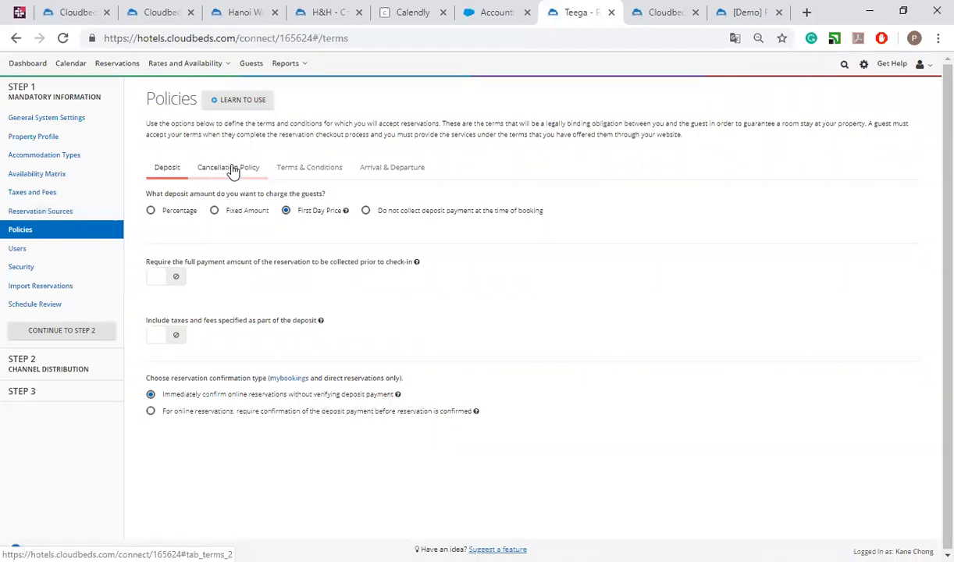
pyautogui.click(234, 170)
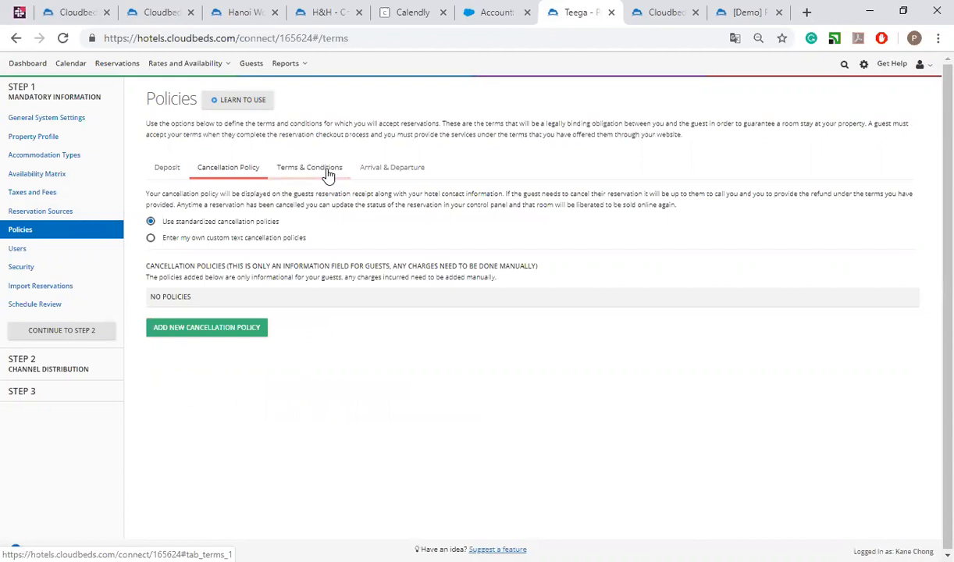
pyautogui.click(326, 172)
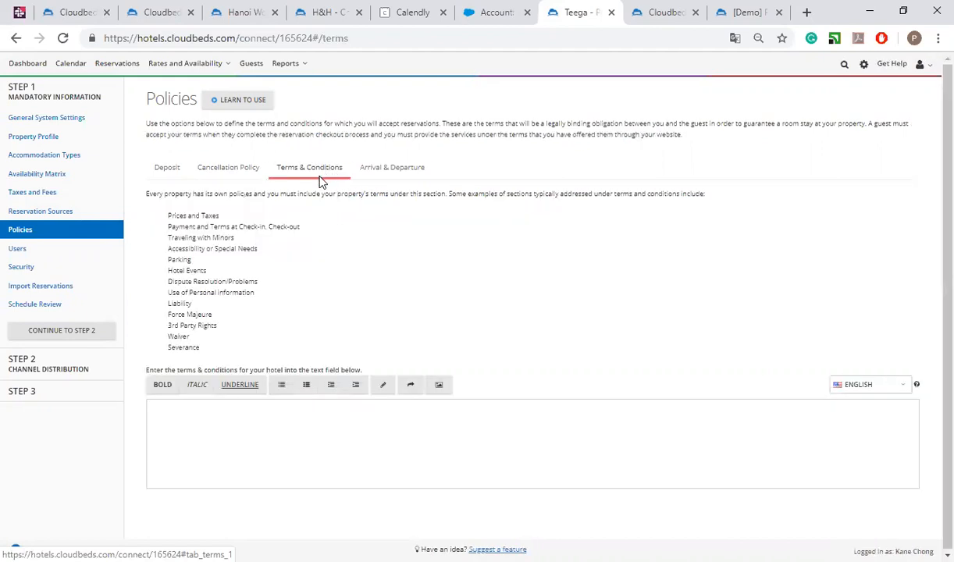
pyautogui.click(401, 178)
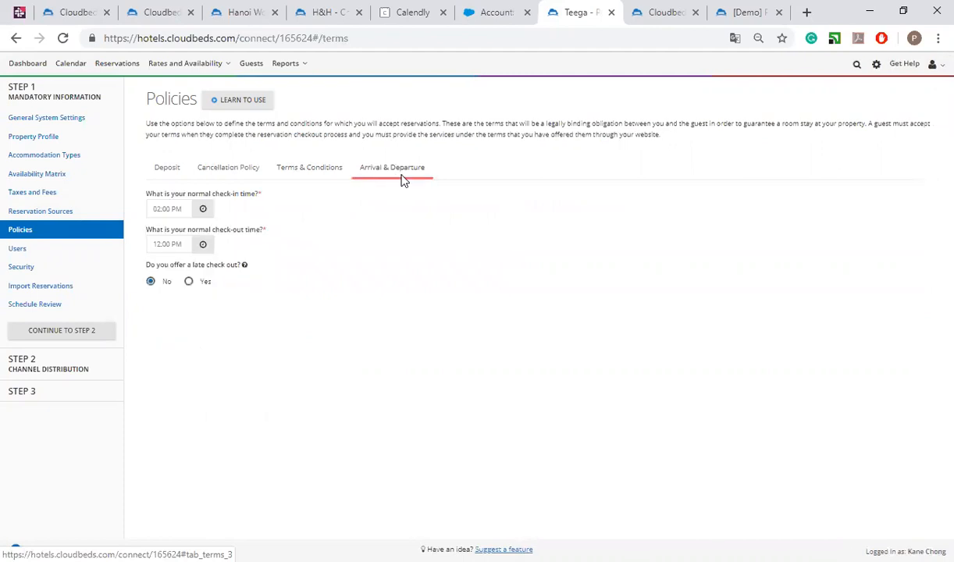
# Step: Try offering late check-out with a percentage fee of 0% of the room night
pyautogui.click(191, 282)
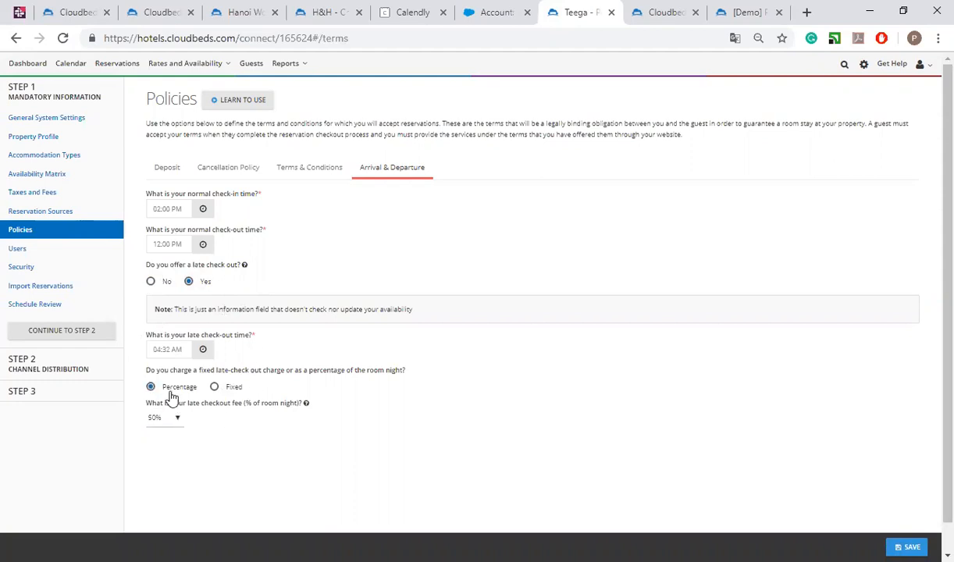
pyautogui.click(162, 417)
pyautogui.click(144, 314)
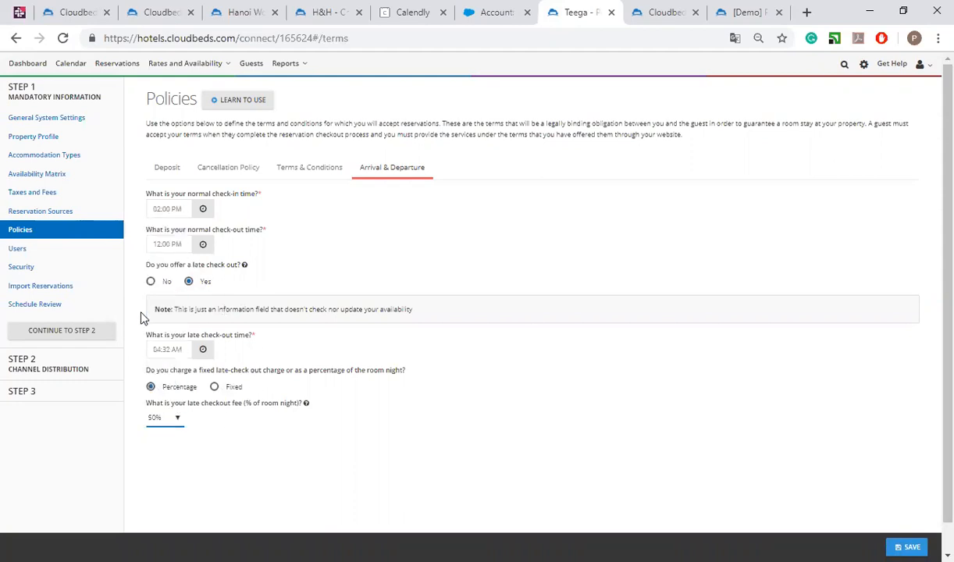
pyautogui.click(166, 416)
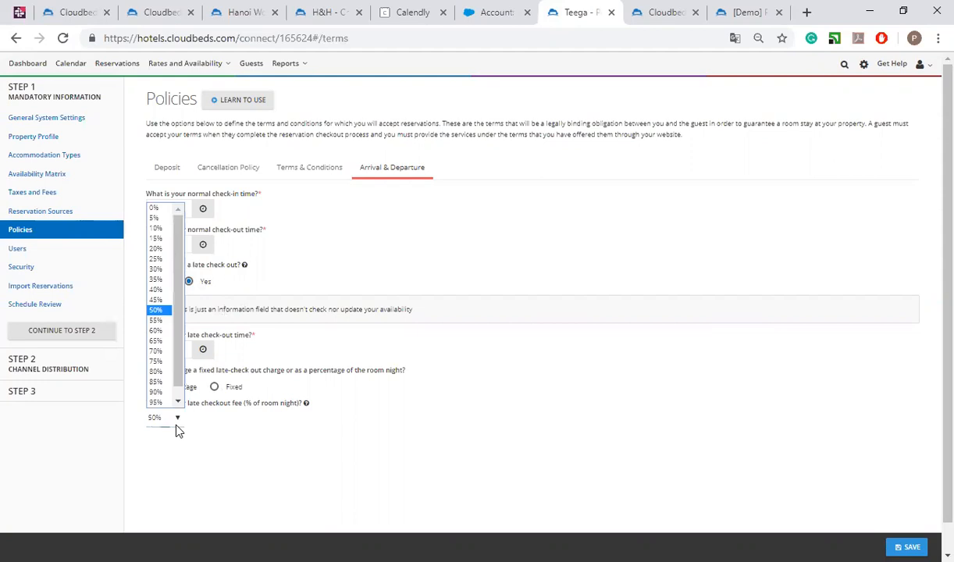
pyautogui.click(170, 216)
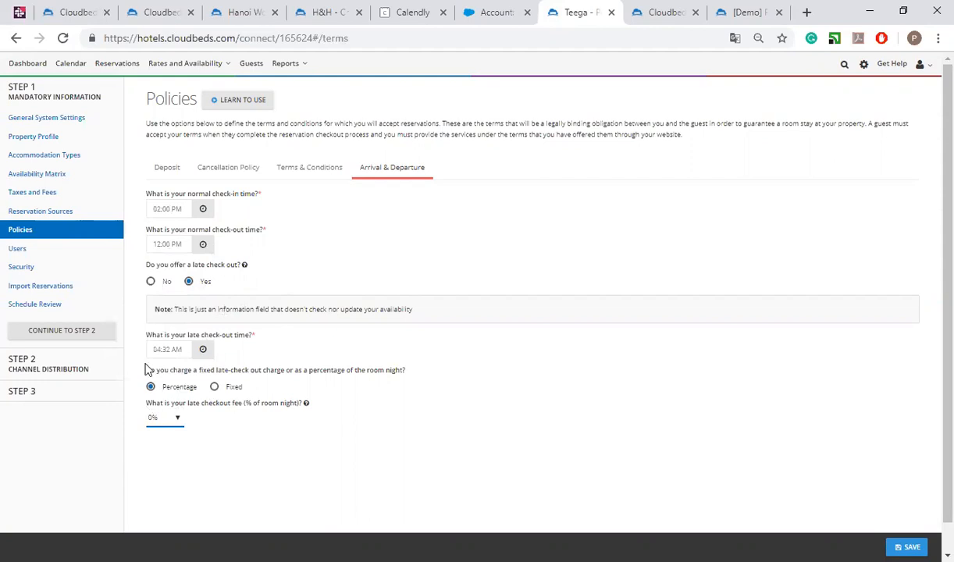
# Step: Leave the policies unsaved, open User Management, and view the roles available for a new user
pyautogui.click(53, 253)
pyautogui.click(506, 211)
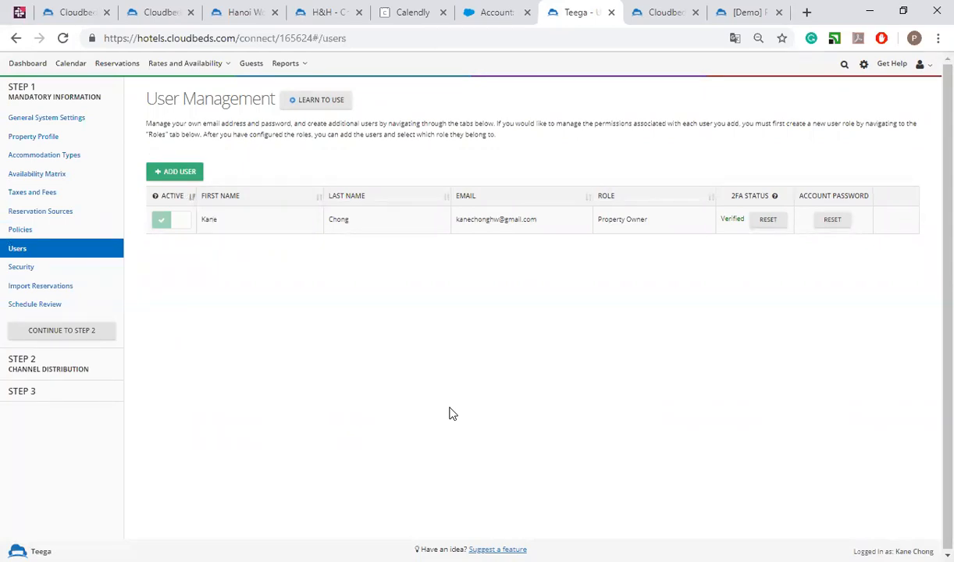
pyautogui.click(170, 180)
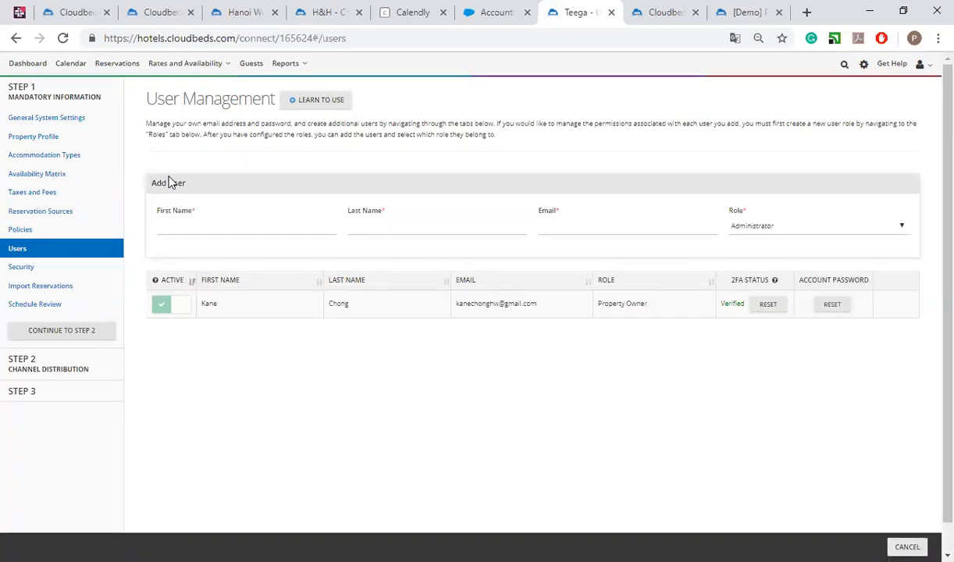
pyautogui.click(761, 225)
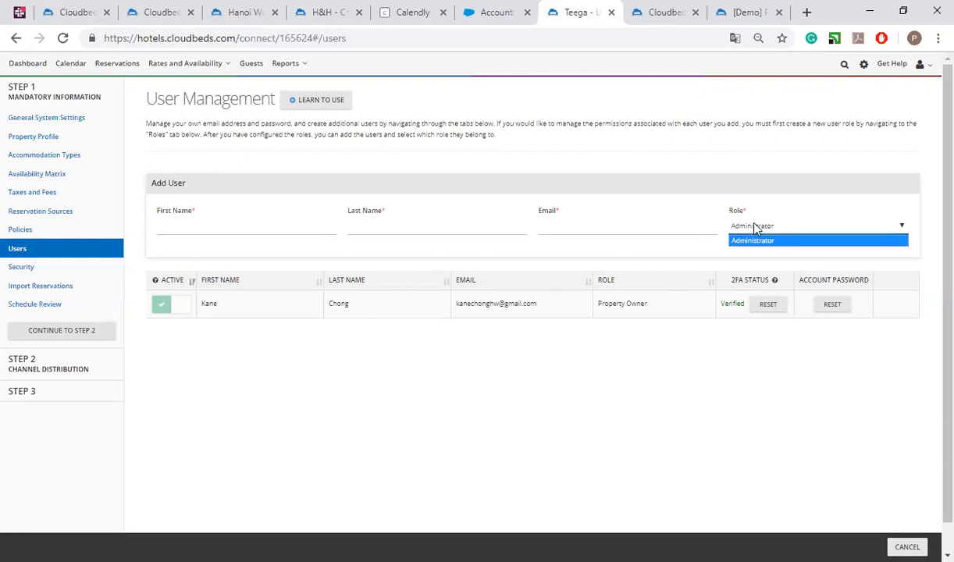
pyautogui.click(747, 238)
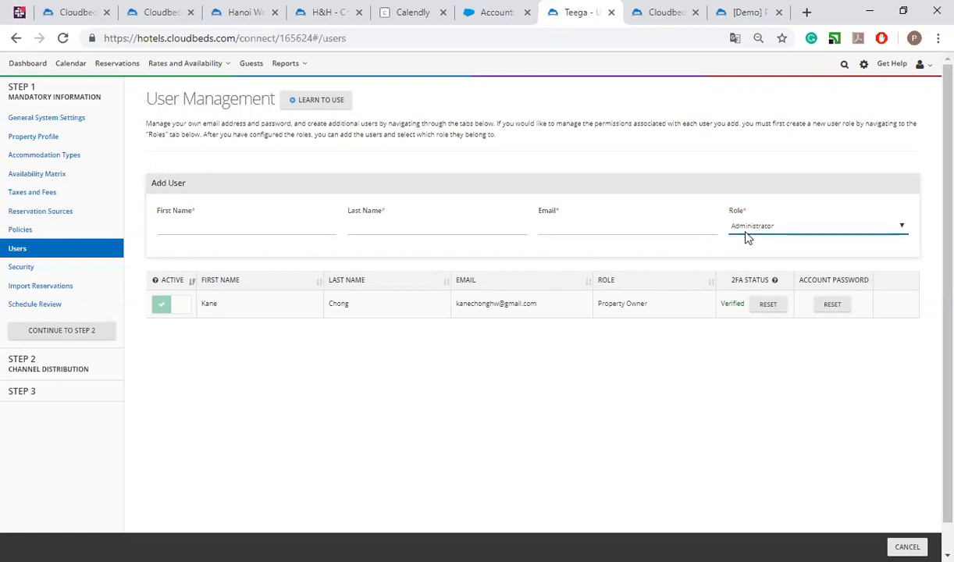
pyautogui.click(747, 235)
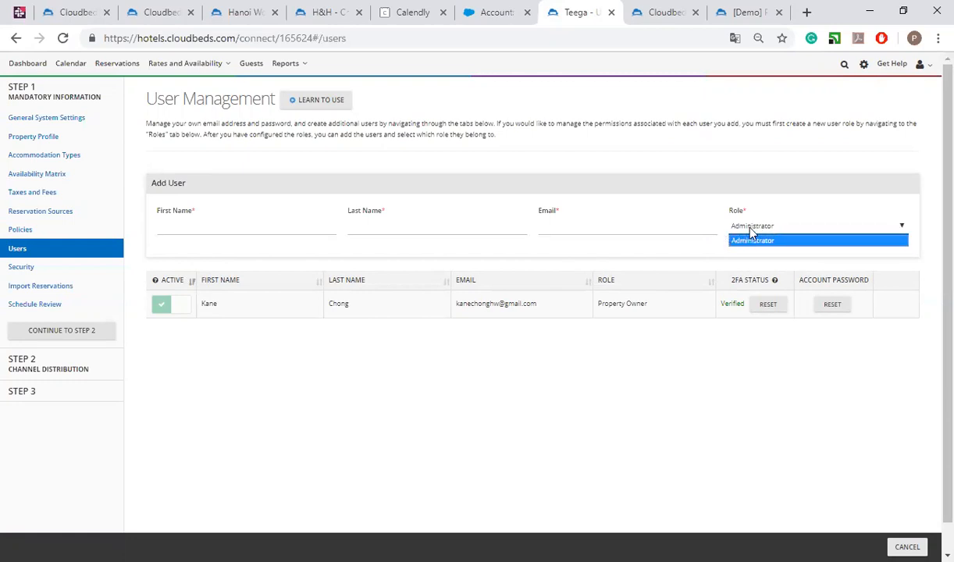
pyautogui.click(750, 238)
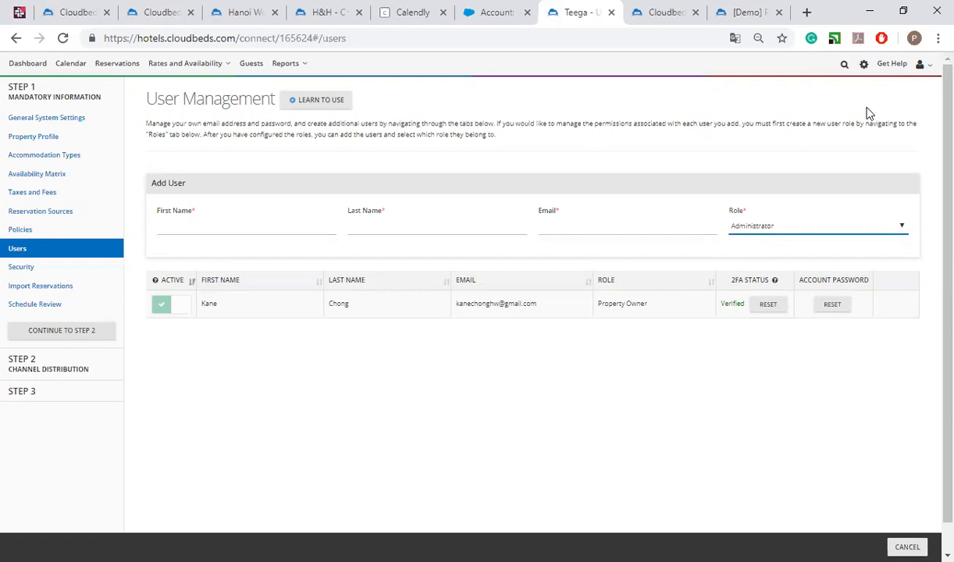
# Step: Go to the property's management settings, open the Roles page under User Management, and start a new role
pyautogui.click(864, 64)
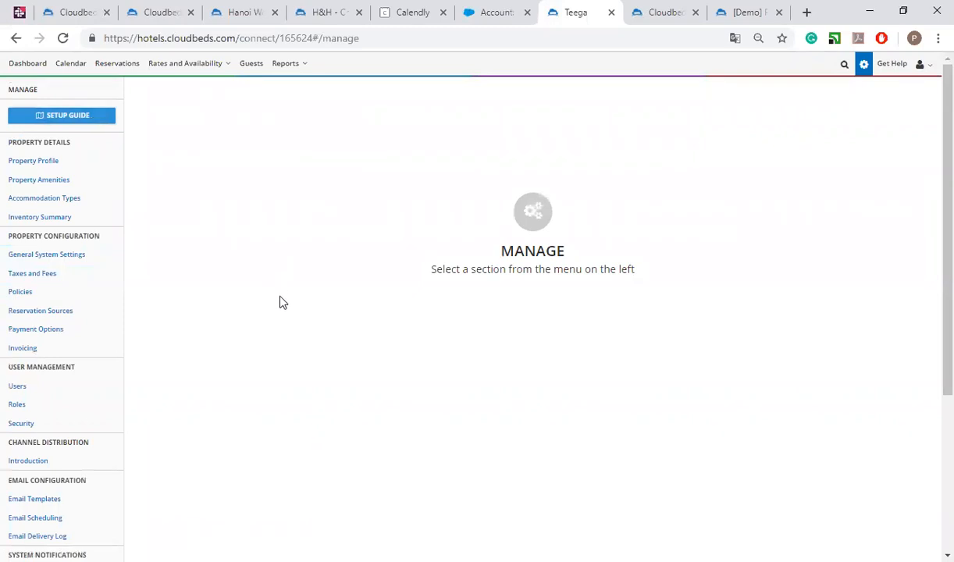
pyautogui.scroll(-1, 278, 293)
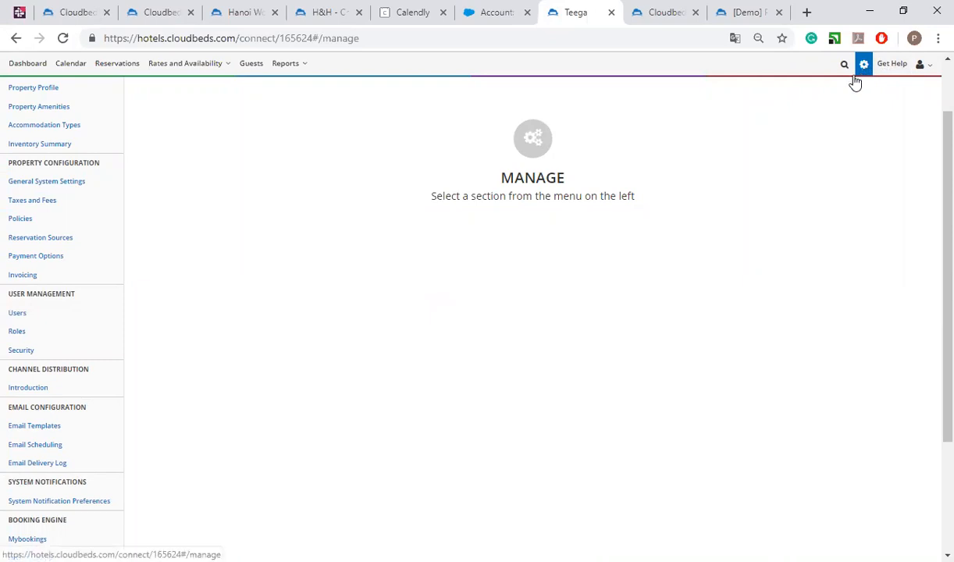
pyautogui.moveTo(17, 295); pyautogui.dragTo(68, 296)
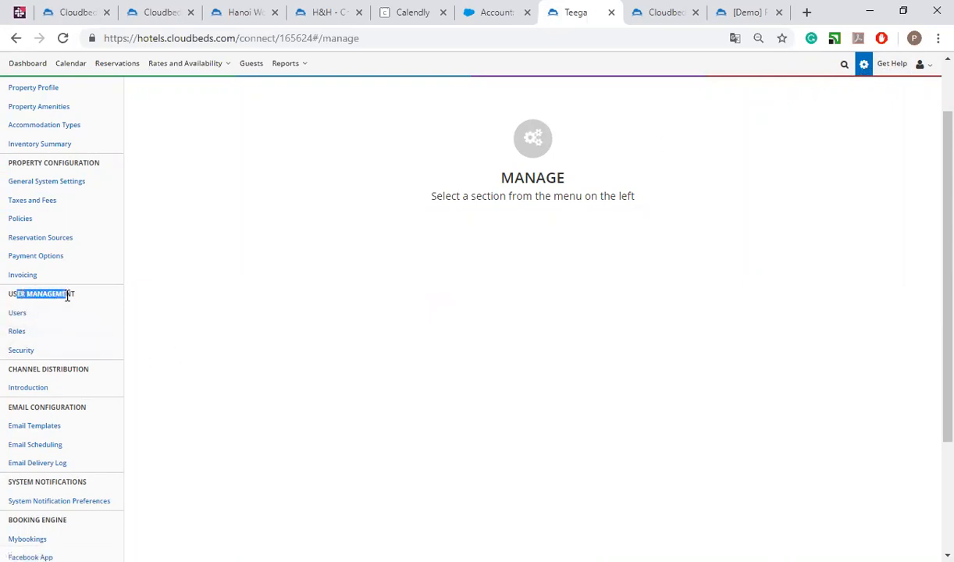
pyautogui.click(17, 331)
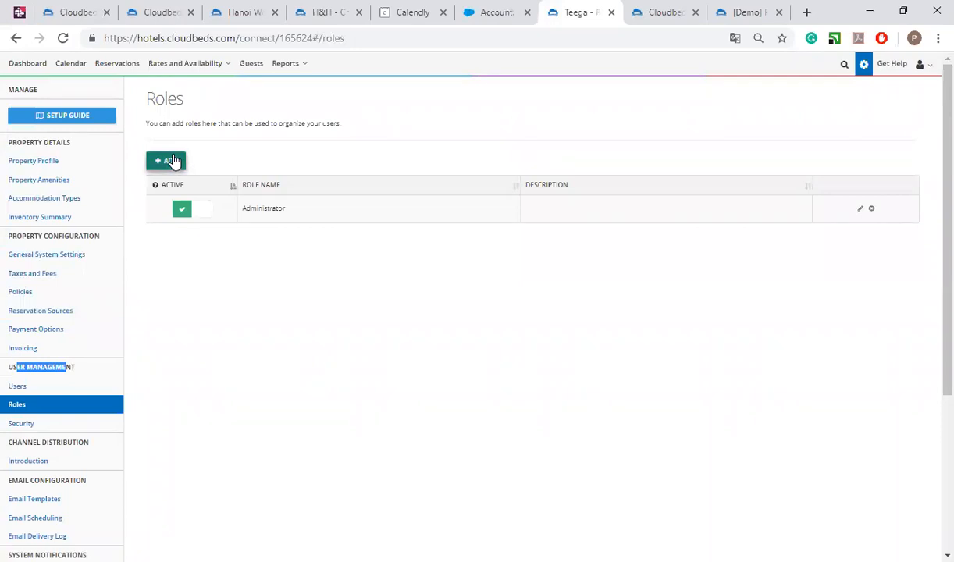
pyautogui.click(173, 160)
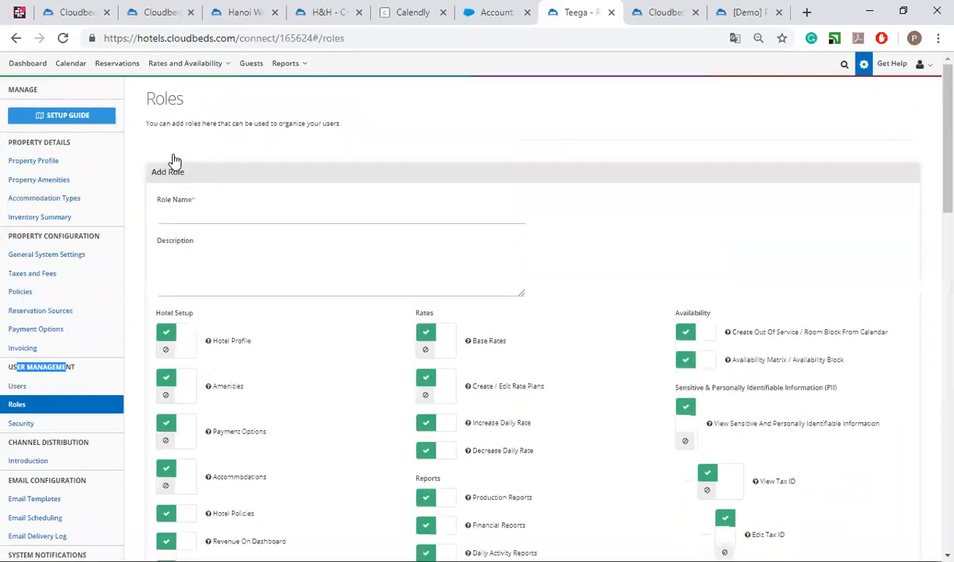
# Step: Examine the new role's name and description fields and its permission options for hotel setup, rates, reports, payments, and availability
pyautogui.click(173, 216)
pyautogui.click(184, 264)
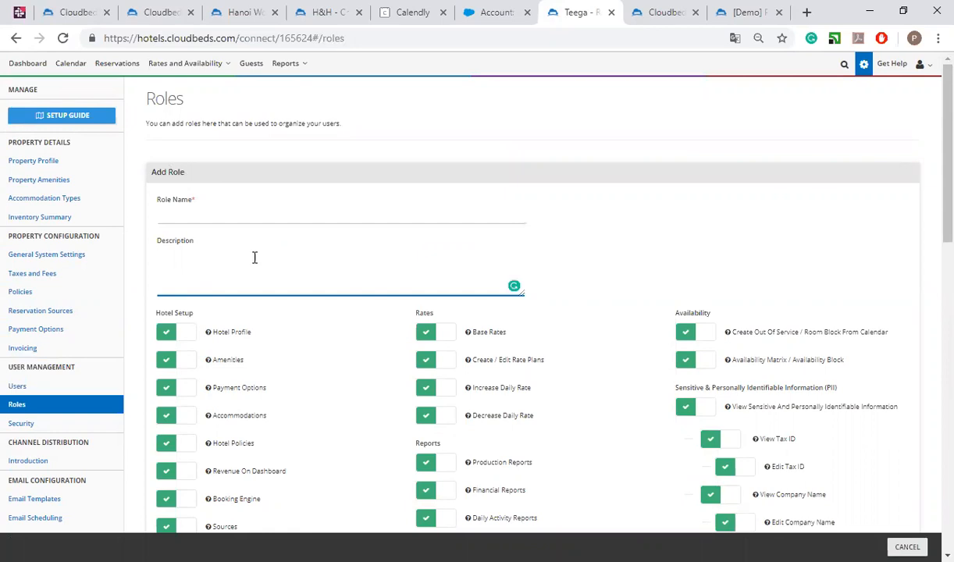
pyautogui.scroll(-2, 294, 258)
pyautogui.scroll(1, 294, 263)
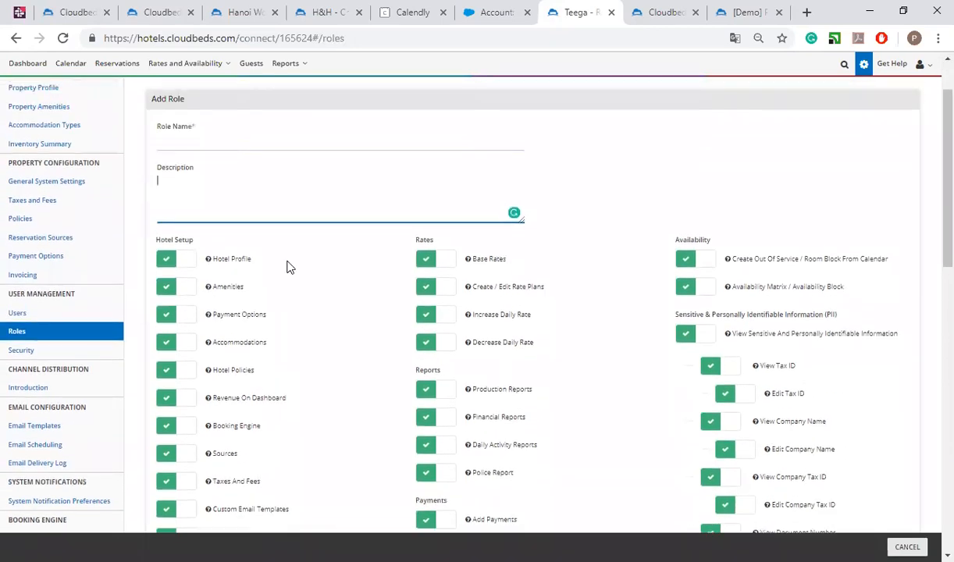
pyautogui.scroll(-12, 227, 303)
pyautogui.scroll(11, 228, 302)
pyautogui.scroll(2, 227, 299)
pyautogui.scroll(-3, 231, 293)
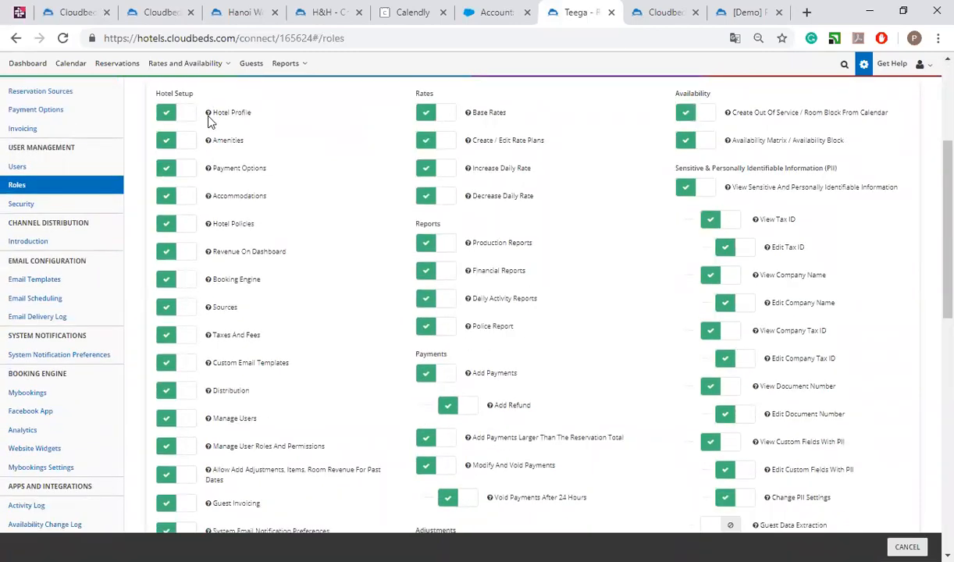
pyautogui.moveTo(209, 119)
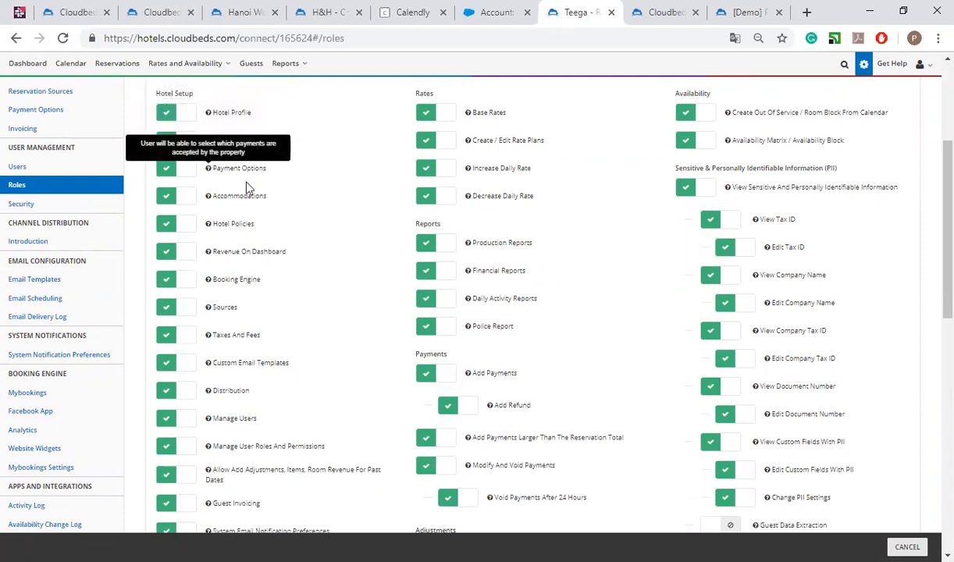
pyautogui.scroll(3, 412, 194)
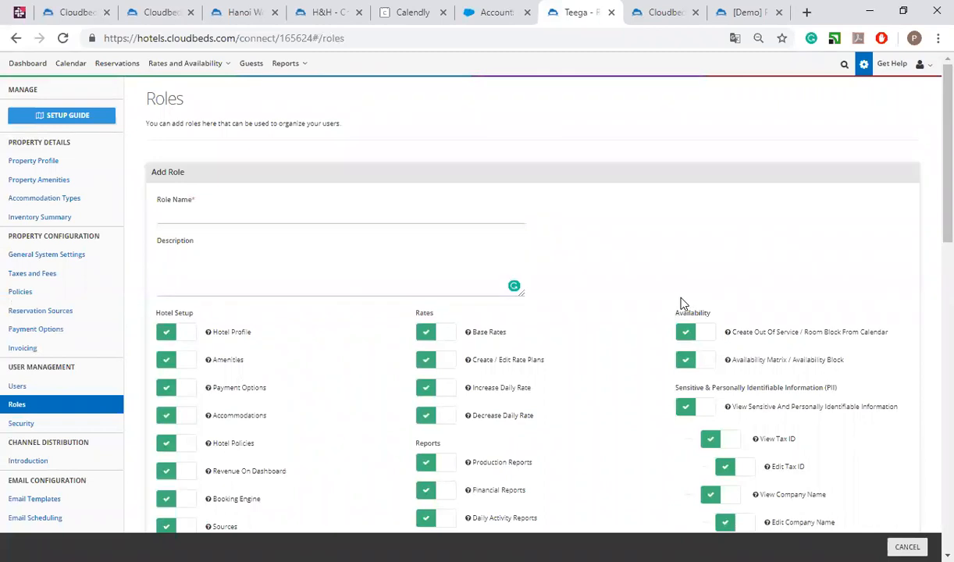
# Step: Return to the setup guide, open the Security page, and view the actions for credit card access and auto logout
pyautogui.click(57, 115)
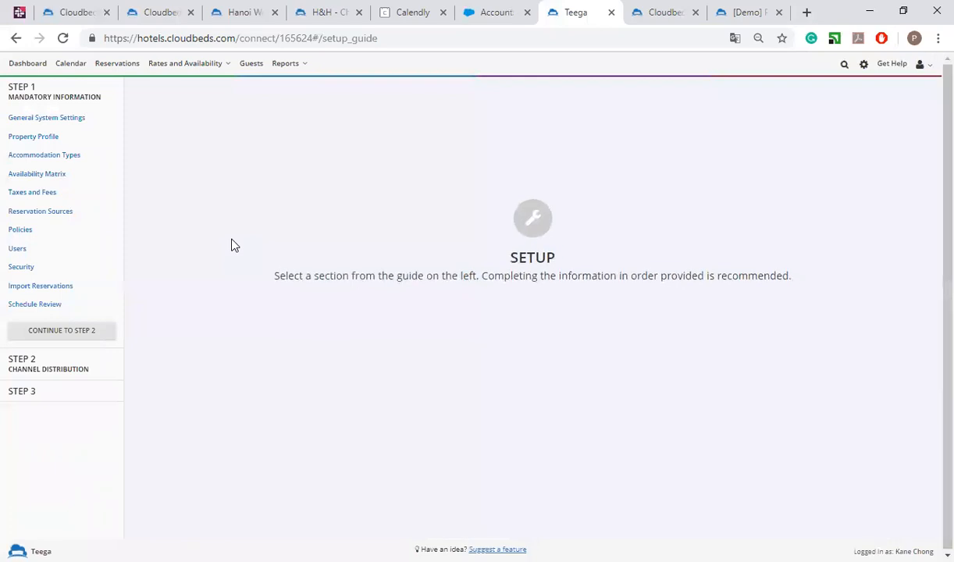
pyautogui.click(76, 271)
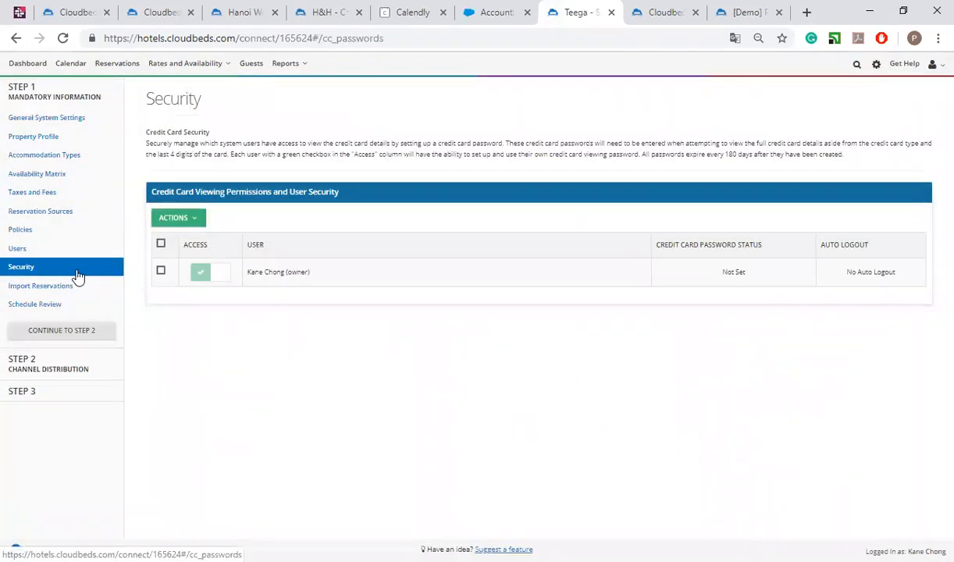
pyautogui.click(181, 219)
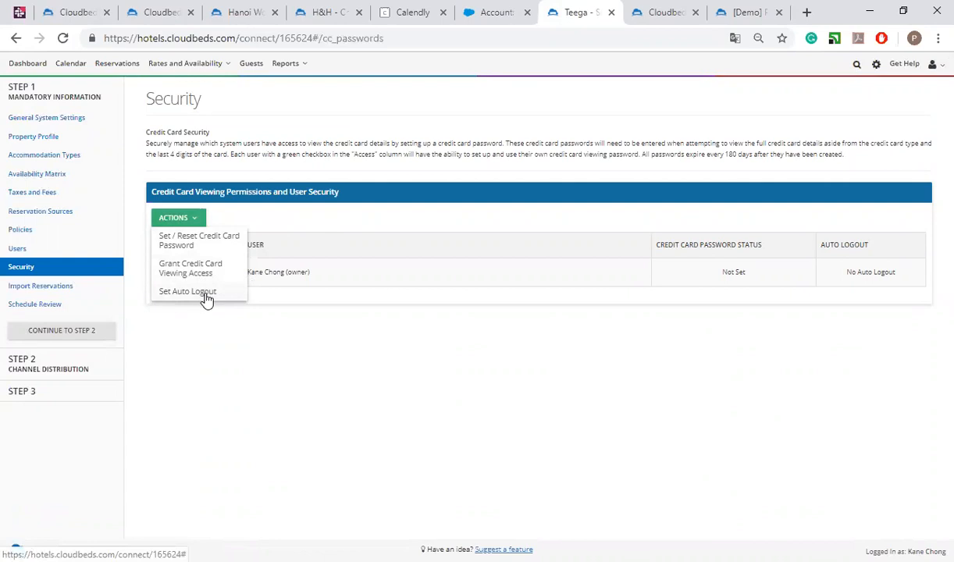
pyautogui.click(419, 371)
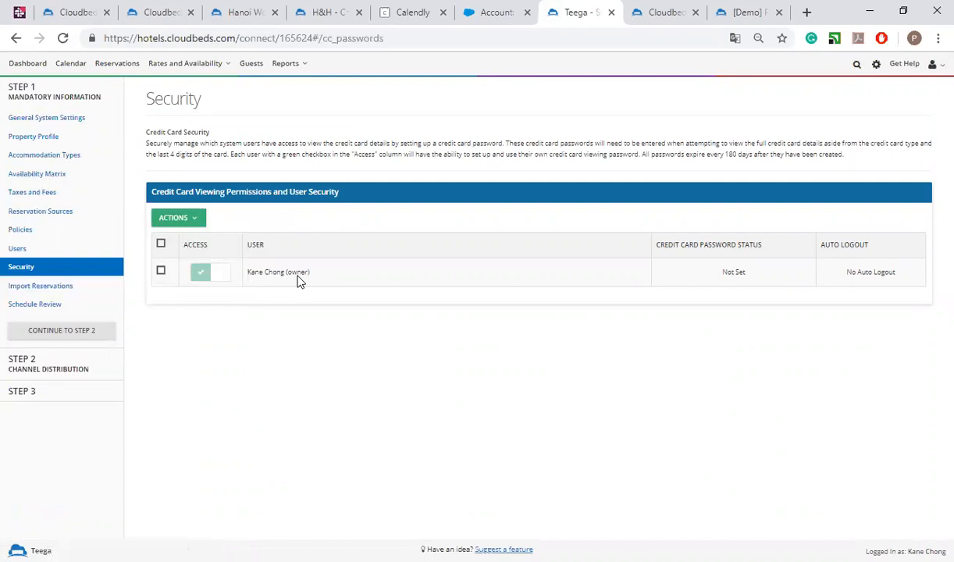
# Step: View the reservation import options, and go back to the Accommodation Types page
pyautogui.click(81, 289)
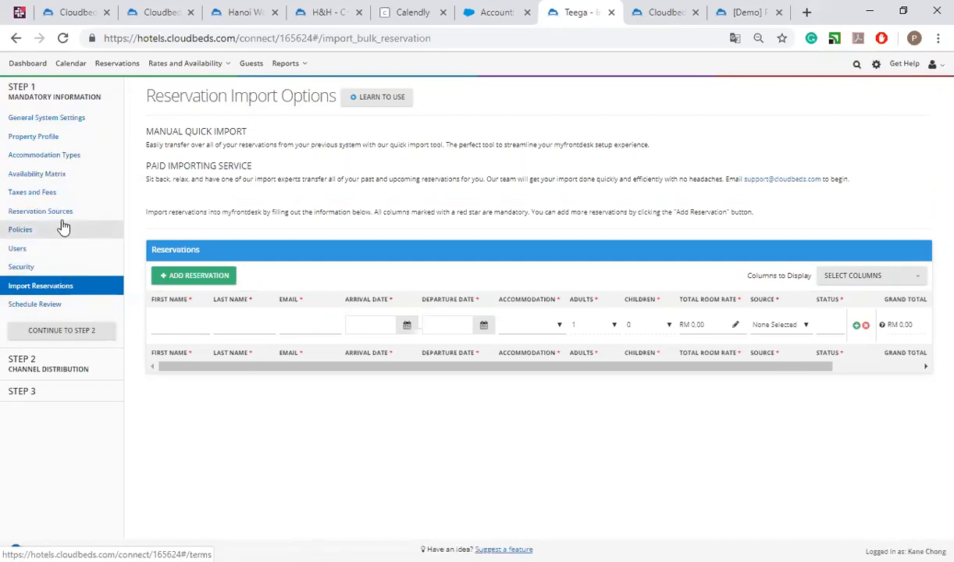
pyautogui.click(44, 158)
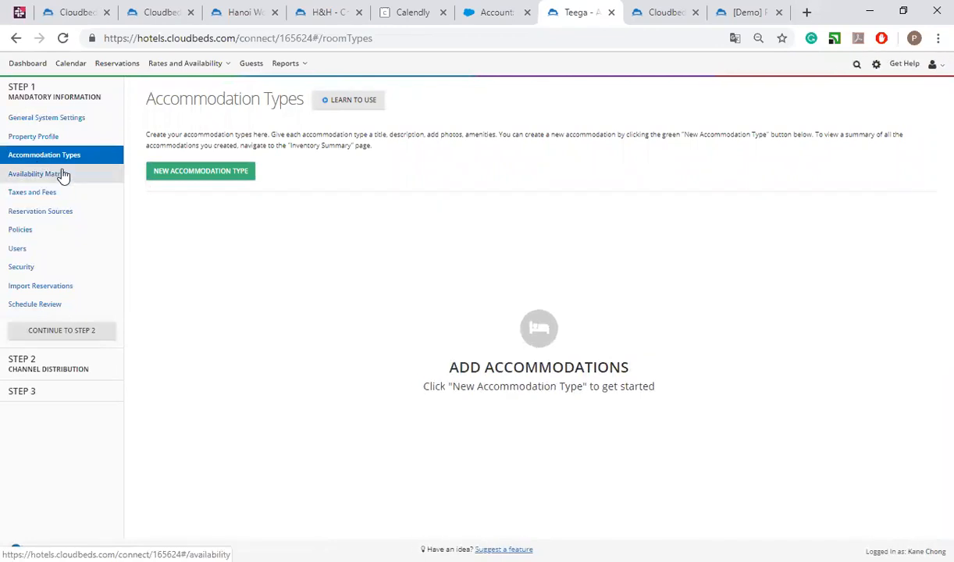
# Step: Open the Availability Matrix, switch to the demo property's matrix, and view the interval settings options for a long-term interval
pyautogui.click(63, 175)
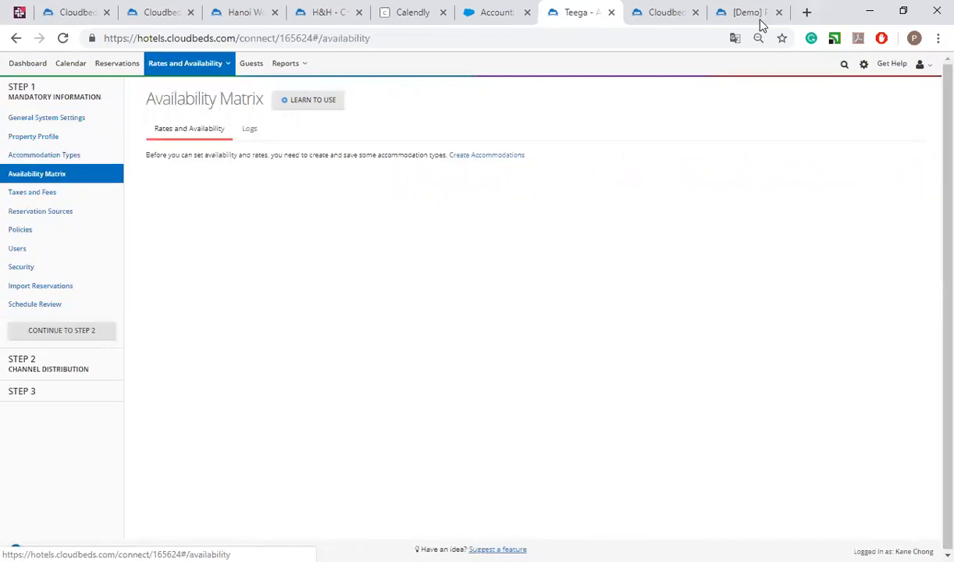
pyautogui.click(734, 11)
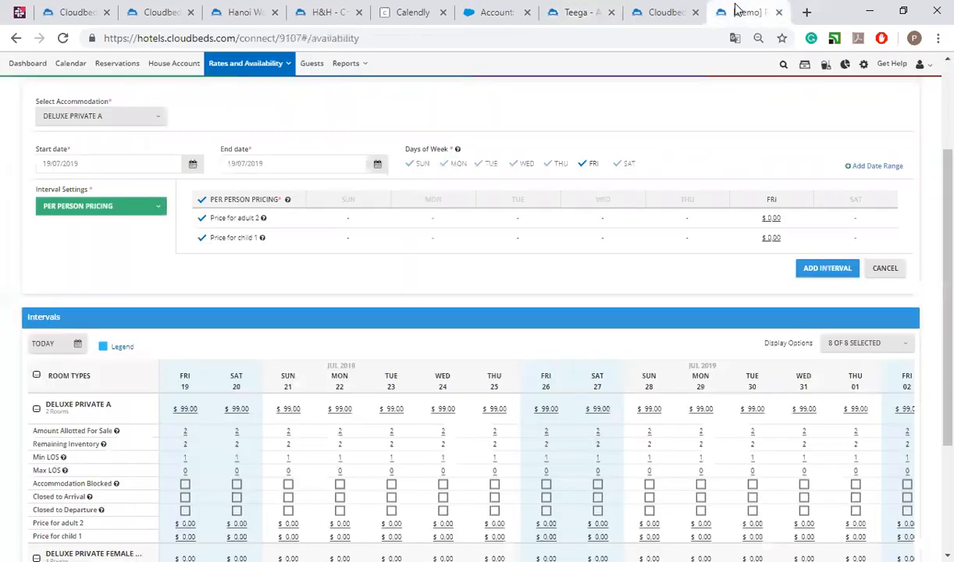
pyautogui.click(118, 207)
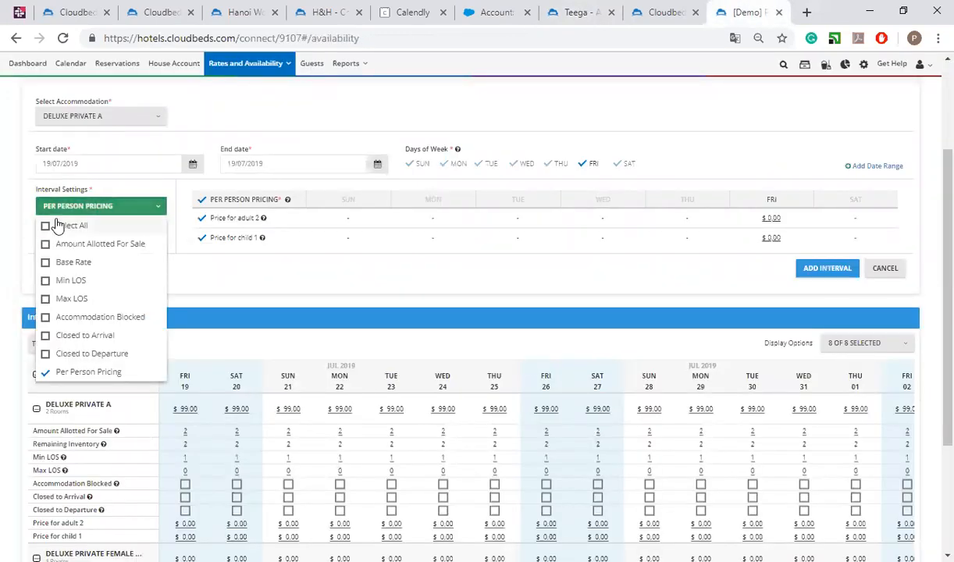
pyautogui.scroll(2, 144, 154)
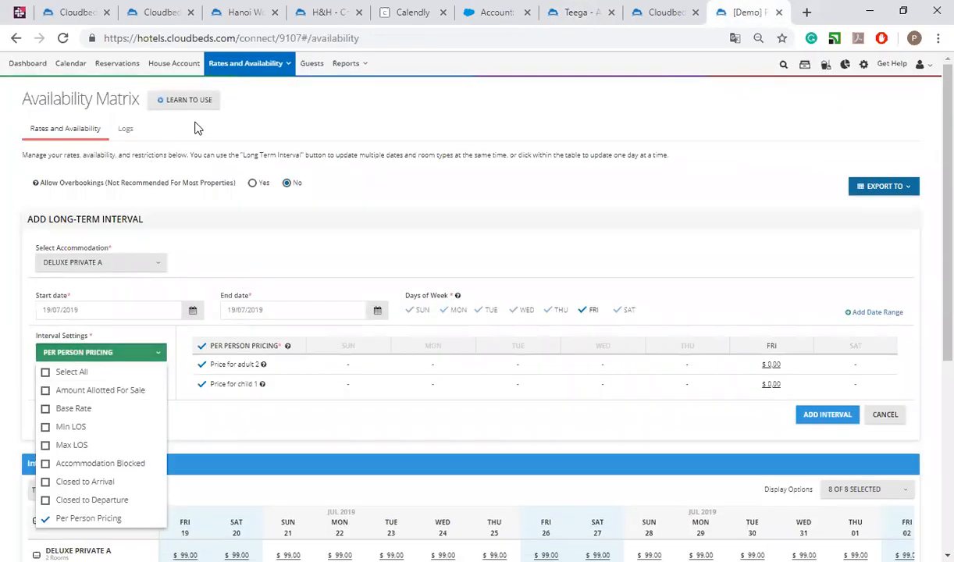
pyautogui.click(288, 233)
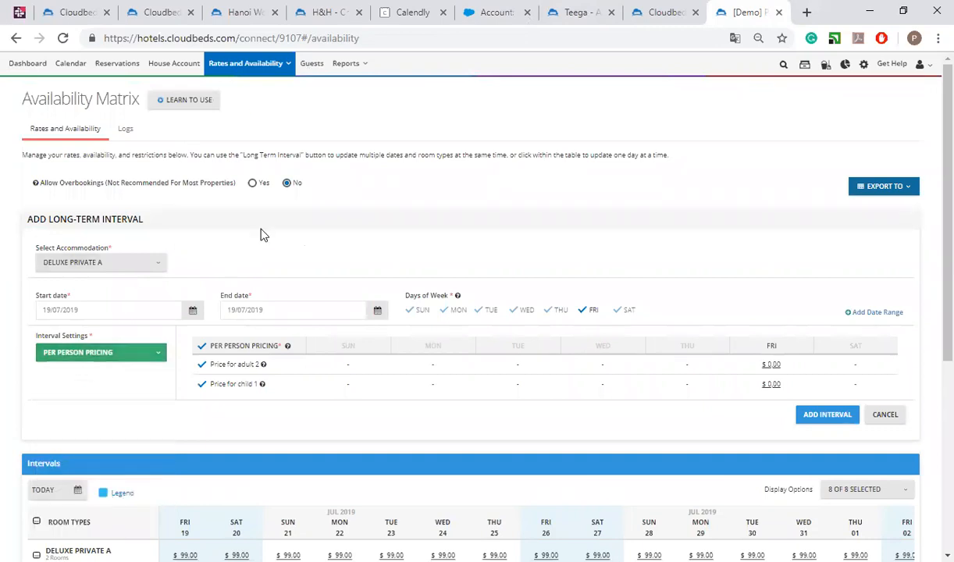
# Step: Set the long-term interval settings for Deluxe Private A to Base Rate only, removing Per Person Pricing, and view the base rate field
pyautogui.click(112, 355)
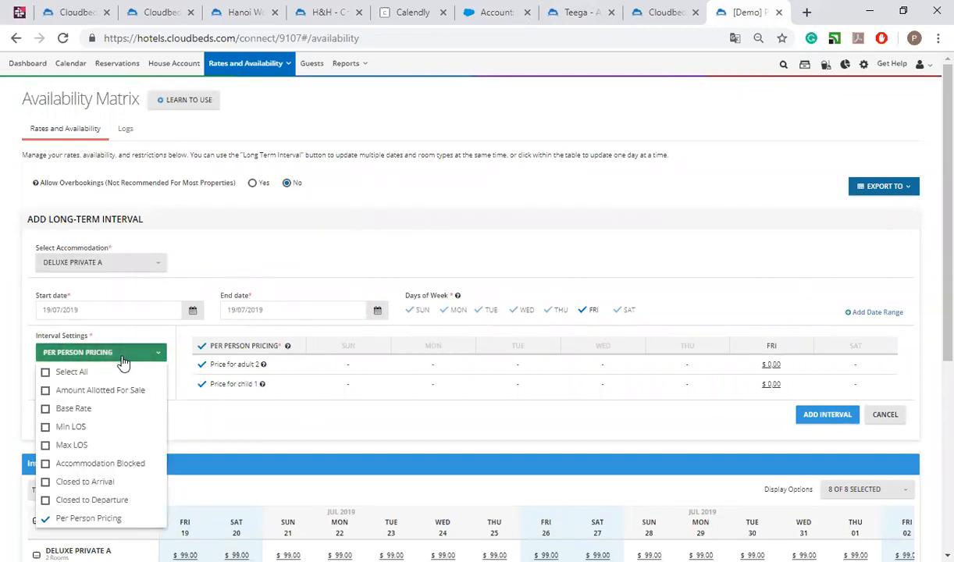
pyautogui.click(86, 408)
pyautogui.click(291, 481)
pyautogui.click(76, 357)
pyautogui.click(78, 517)
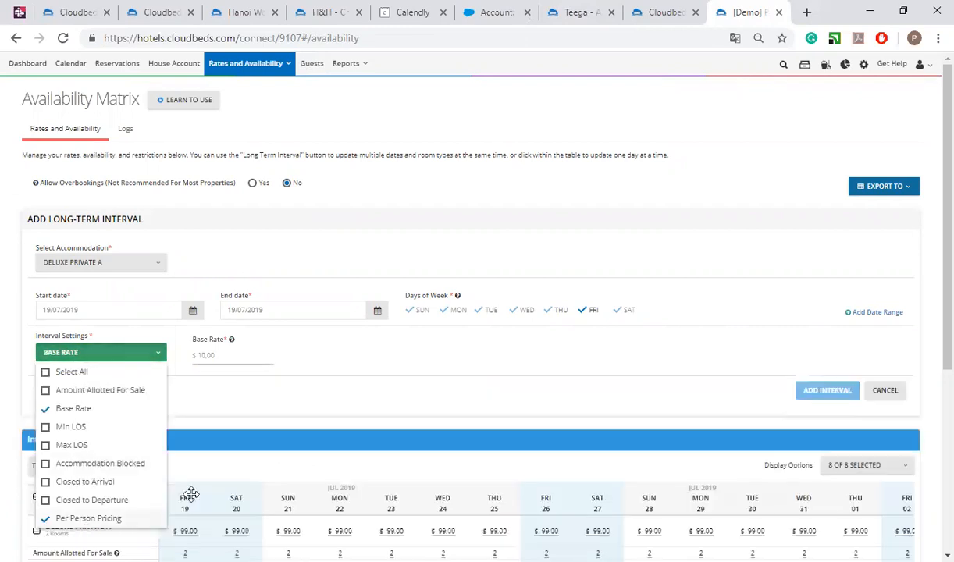
pyautogui.click(308, 386)
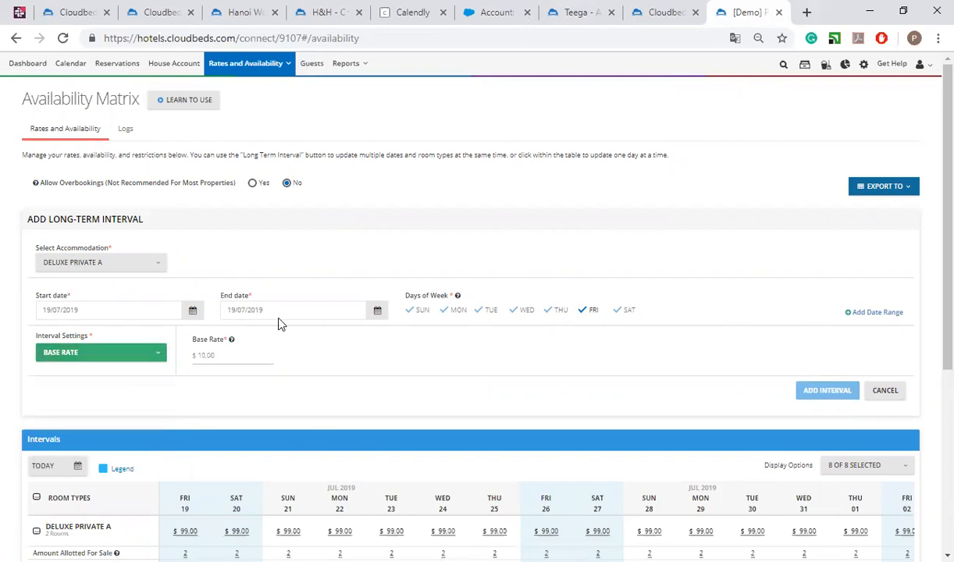
pyautogui.click(258, 355)
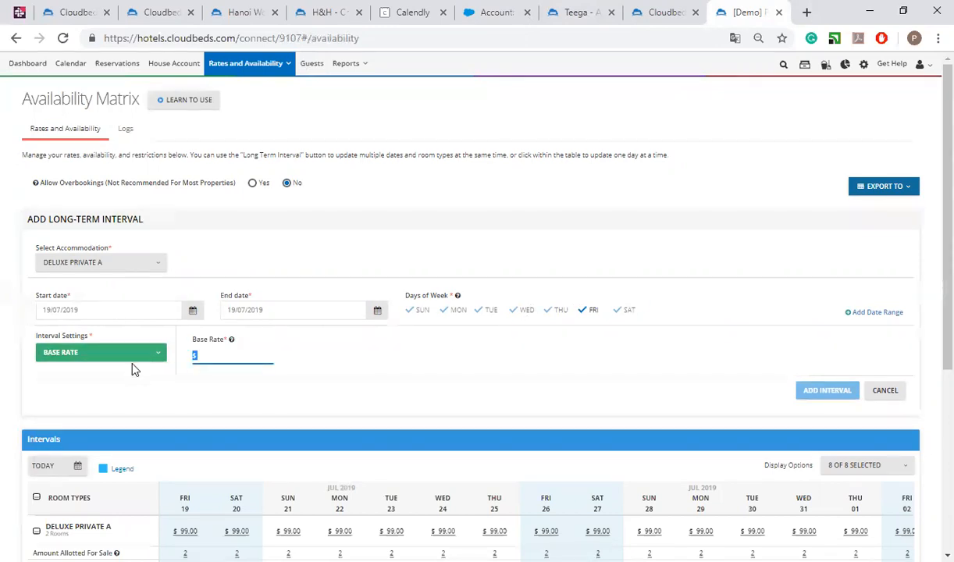
pyautogui.click(90, 266)
pyautogui.click(90, 267)
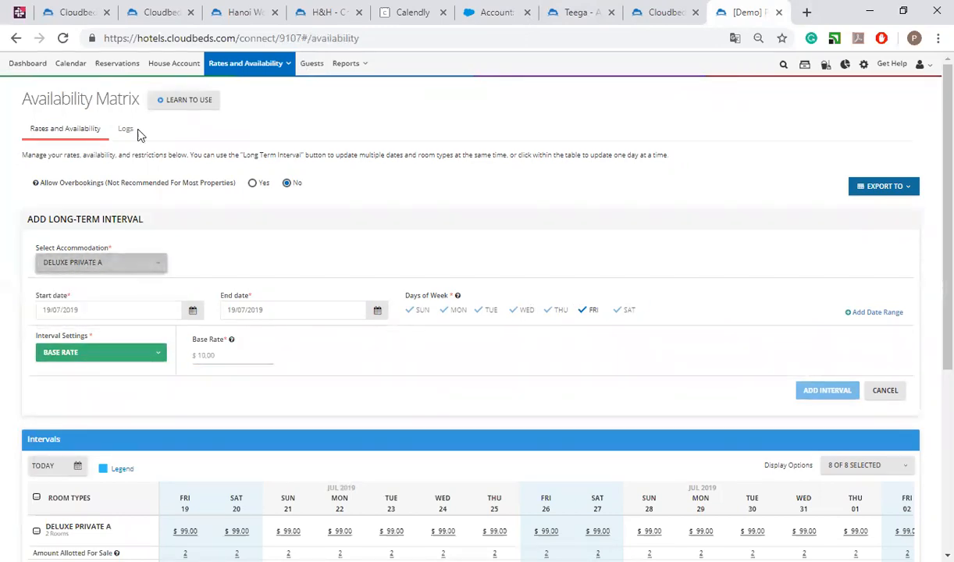
# Step: Return to the Teega setup guide and view the Taxes and Fees, Reservation Sources, and Import Reservations pages
pyautogui.click(160, 12)
pyautogui.click(312, 9)
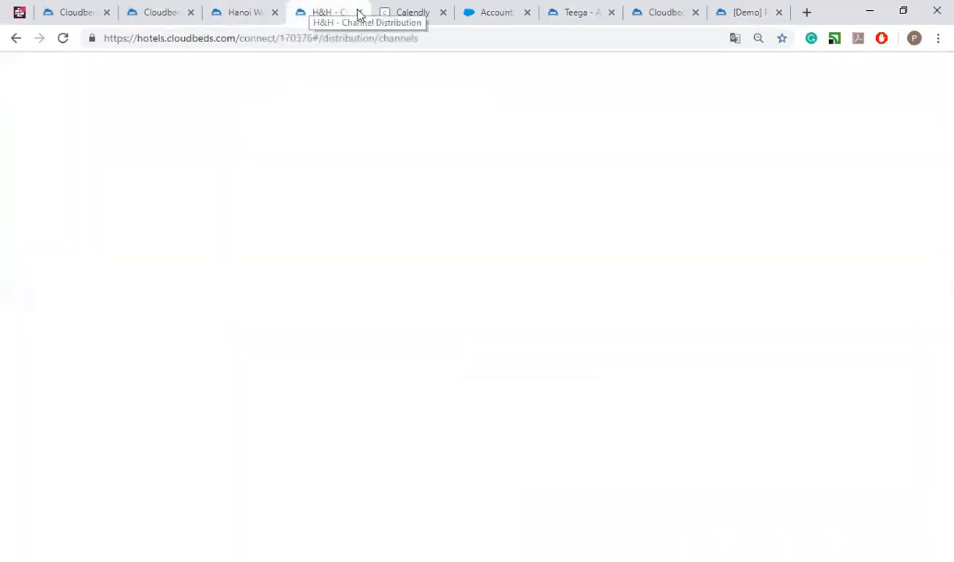
pyautogui.click(607, 10)
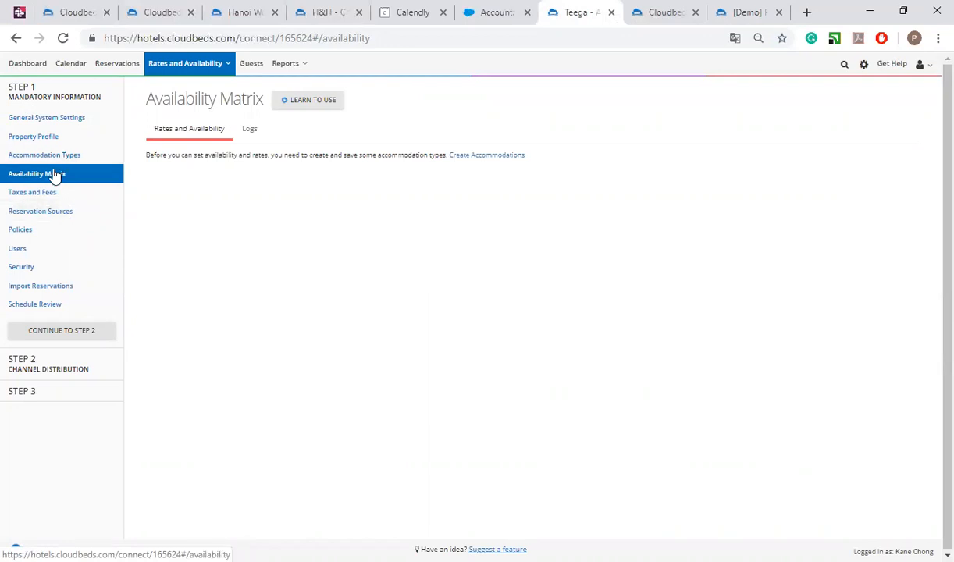
pyautogui.click(53, 199)
pyautogui.click(56, 212)
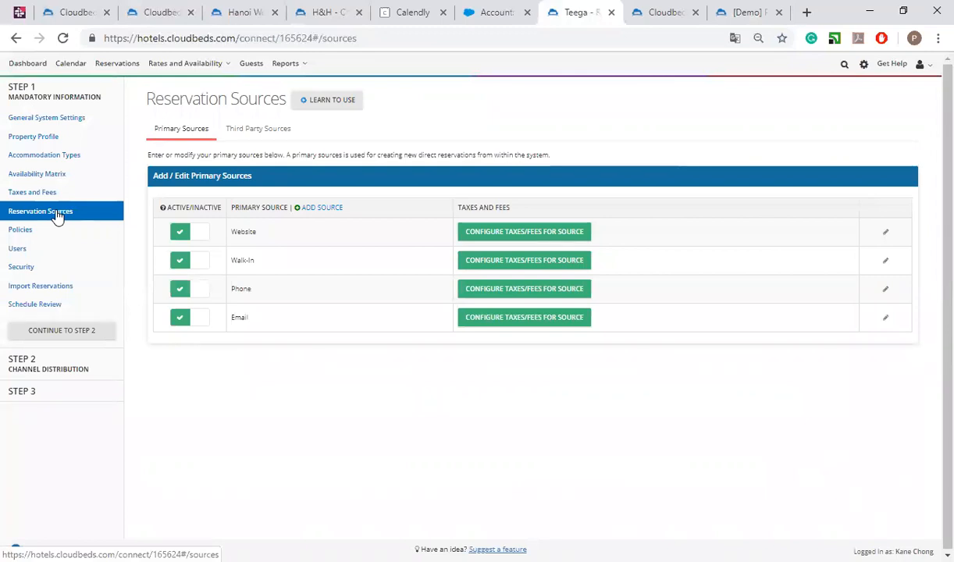
pyautogui.click(75, 289)
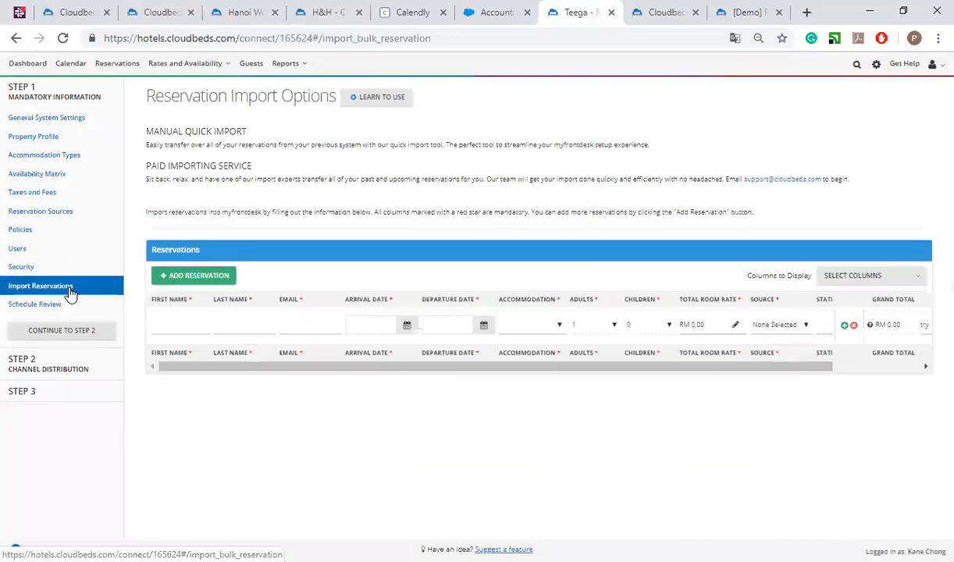
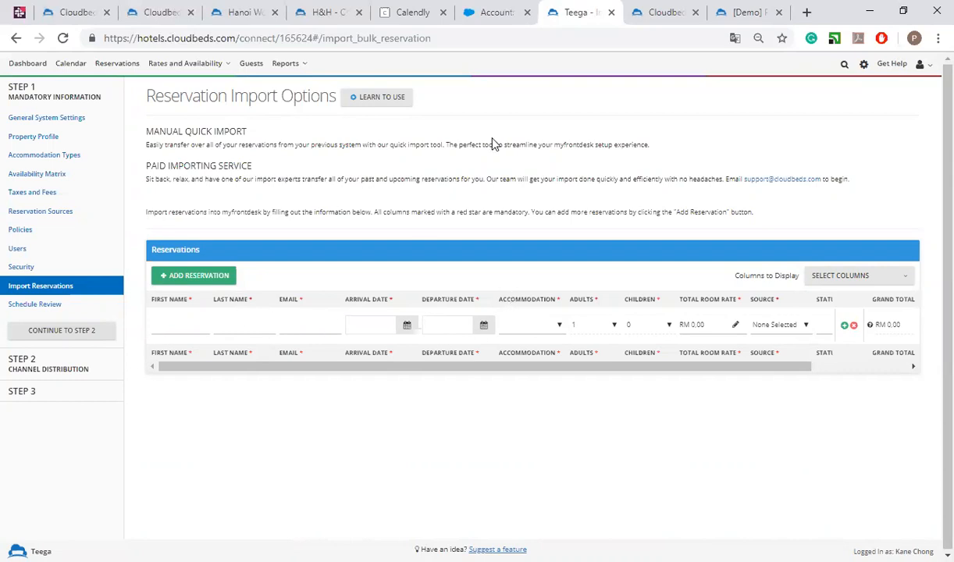
# Step: View the Teega property's Dashboard, Calendar, Reservations, and Base Rates pages
pyautogui.click(32, 66)
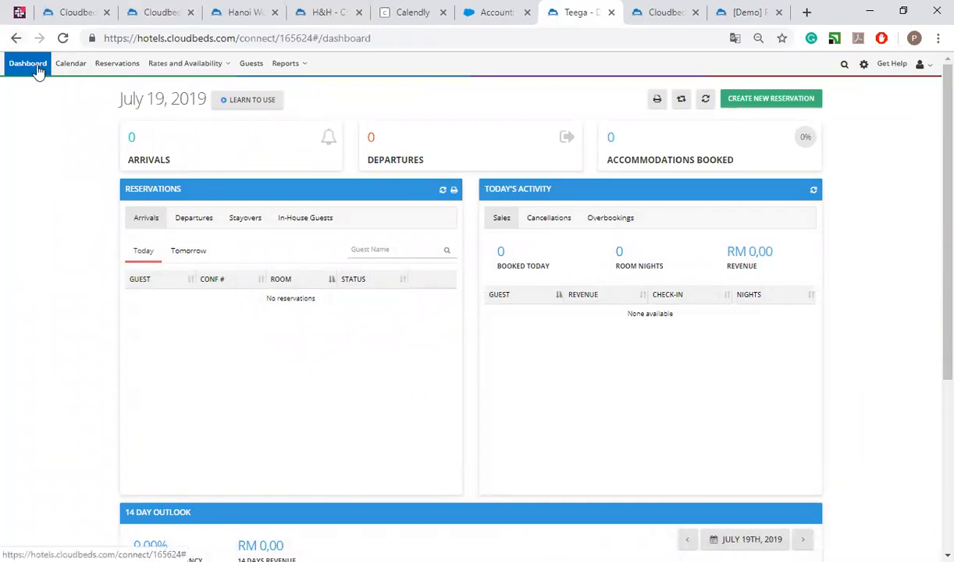
pyautogui.click(61, 68)
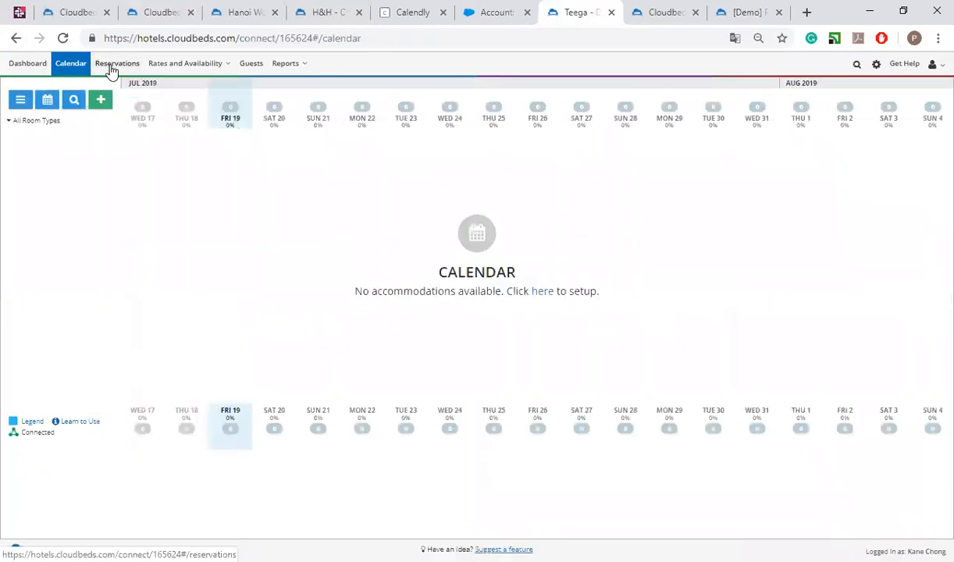
pyautogui.click(112, 70)
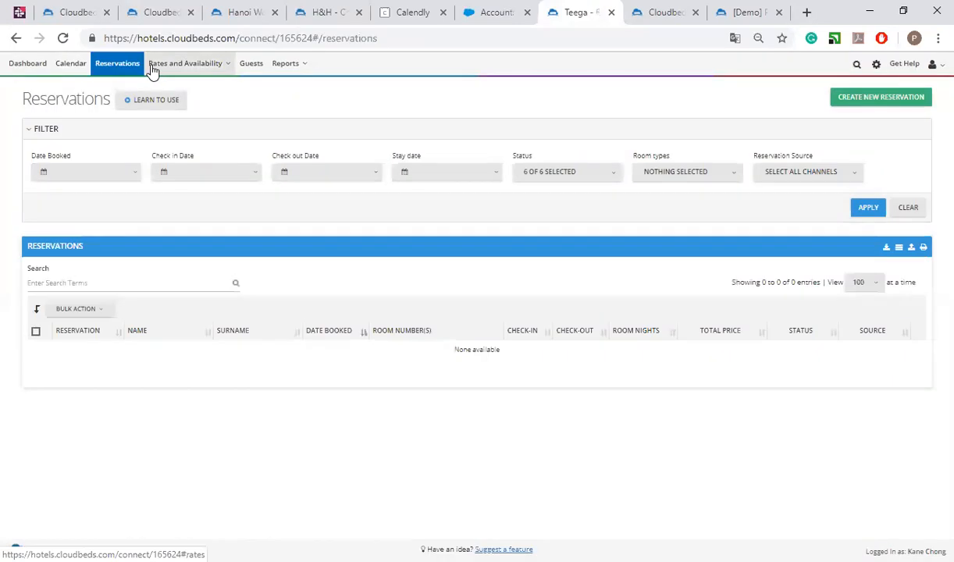
pyautogui.moveTo(152, 70)
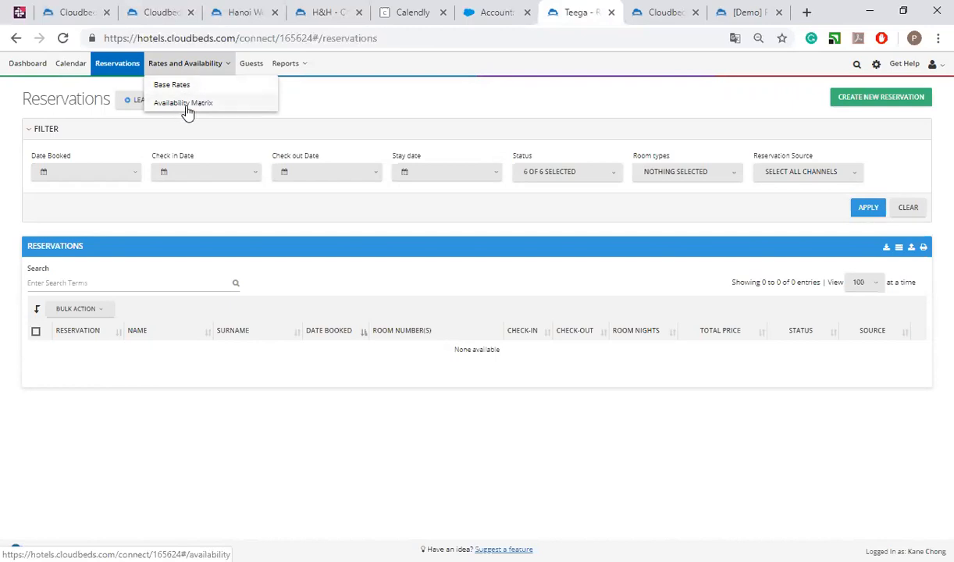
pyautogui.click(177, 89)
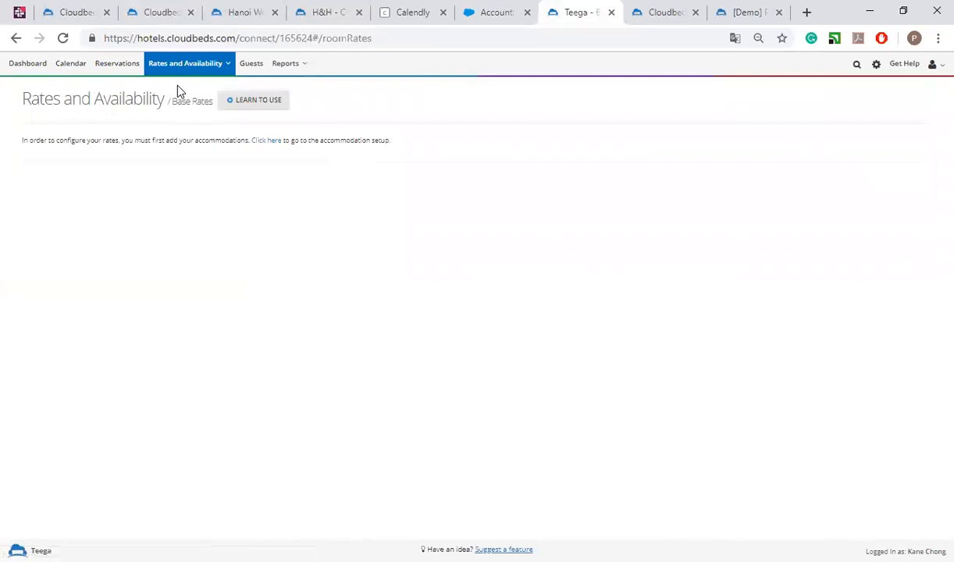
# Step: Switch to the demo property and view the base rate intervals for Deluxe private Female only
pyautogui.click(724, 12)
pyautogui.moveTo(251, 65)
pyautogui.click(242, 83)
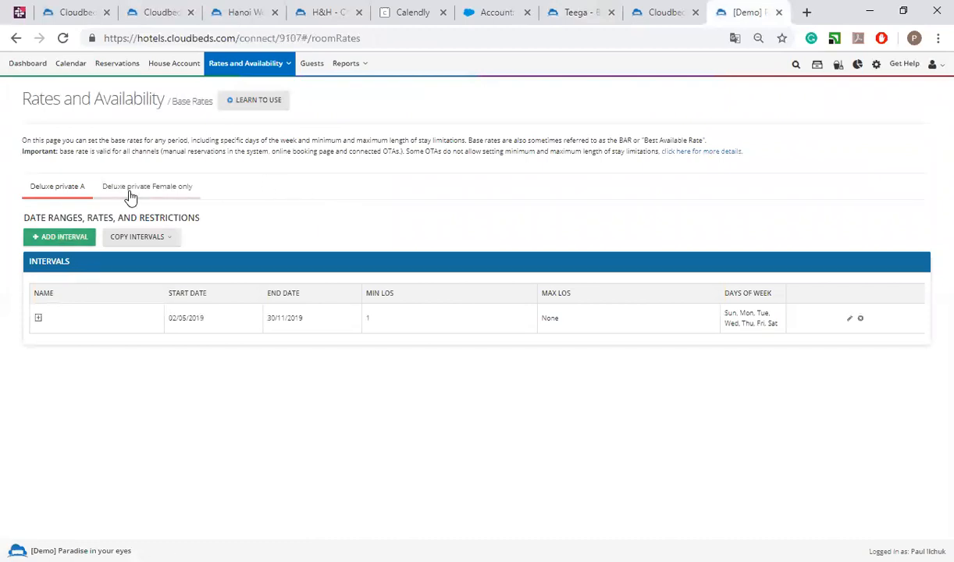
pyautogui.click(162, 191)
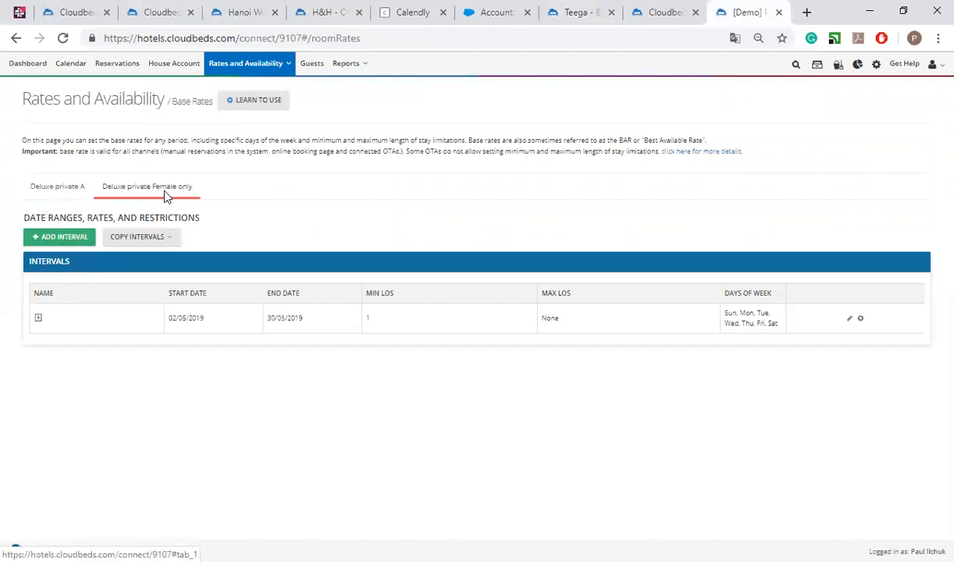
# Step: Start a new base rate interval for Deluxe private Female only and examine its name, date, length-of-stay, restriction, and daily price fields
pyautogui.click(60, 237)
pyautogui.scroll(-3, 59, 246)
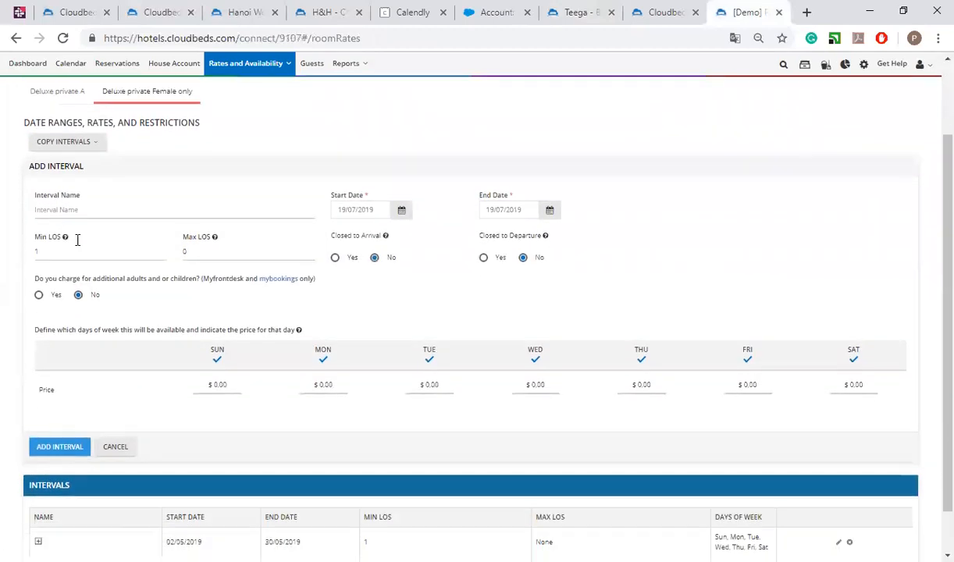
pyautogui.click(36, 181)
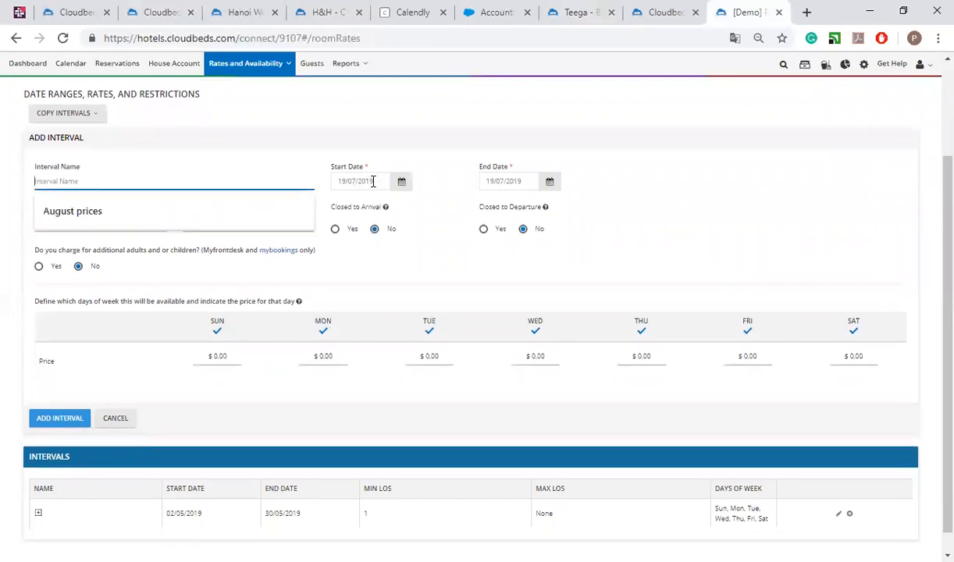
pyautogui.click(400, 279)
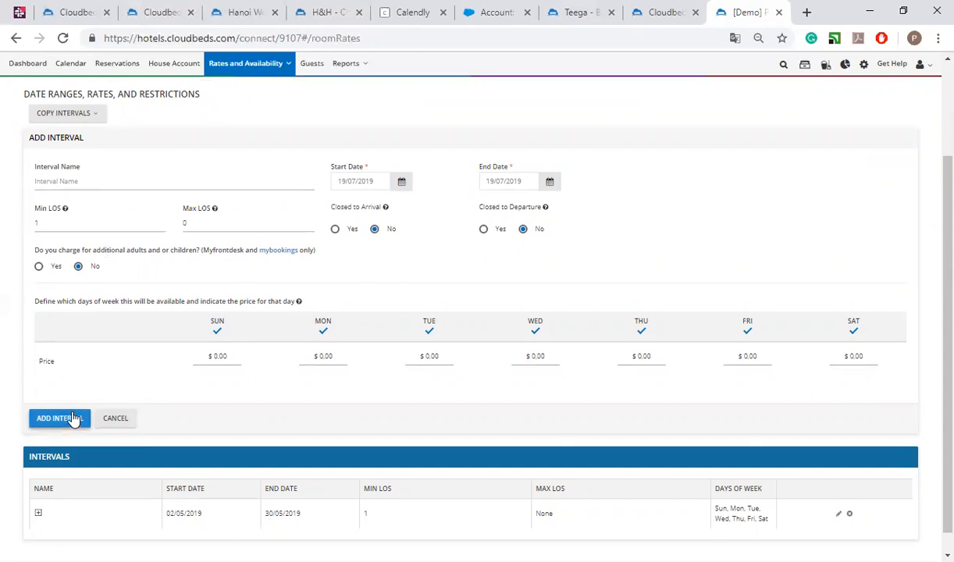
pyautogui.scroll(2, 162, 241)
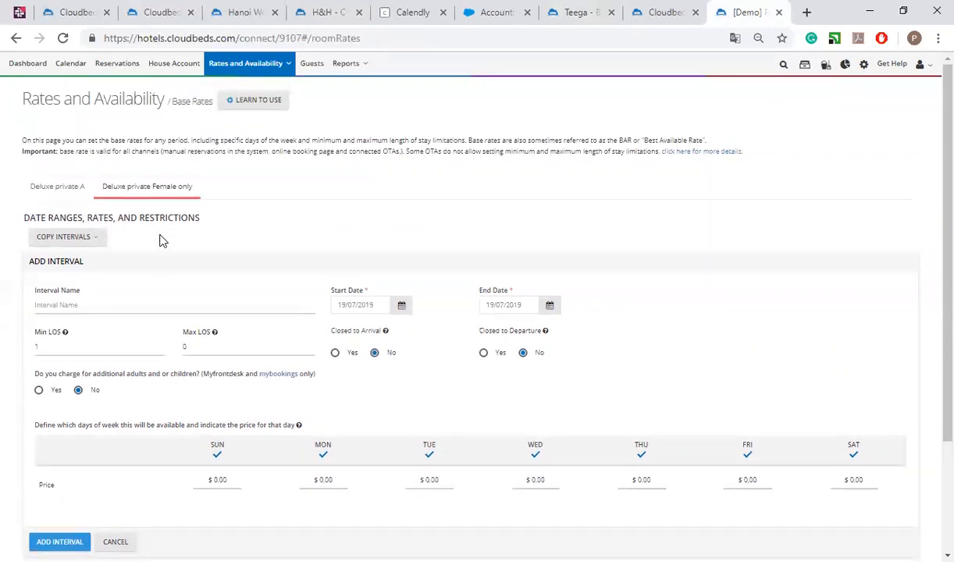
pyautogui.scroll(-2, 161, 241)
pyautogui.scroll(2, 162, 241)
# Step: Return to the Teega dashboard and view its departures, stayovers, and in-house guests, plus today's cancellations and overbookings
pyautogui.click(580, 7)
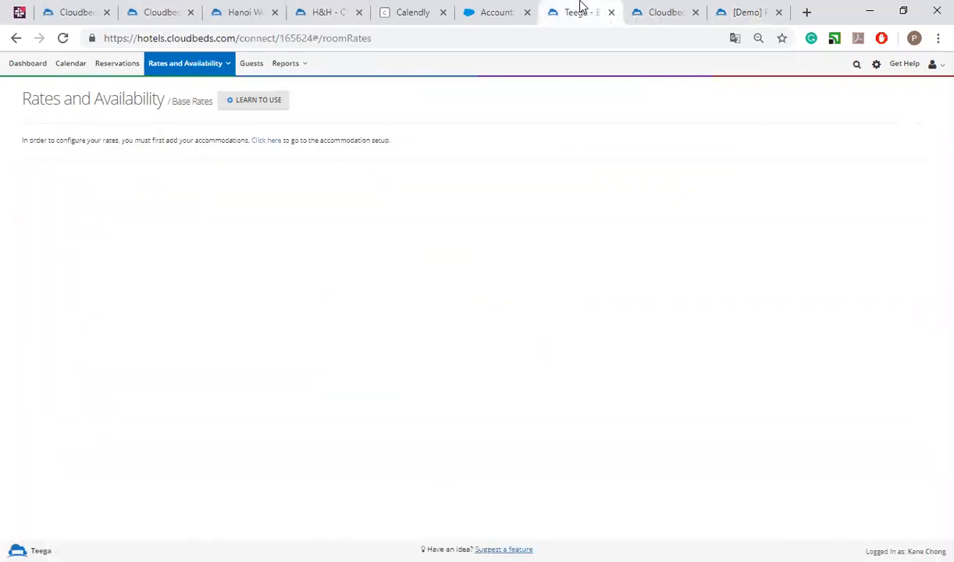
pyautogui.click(32, 69)
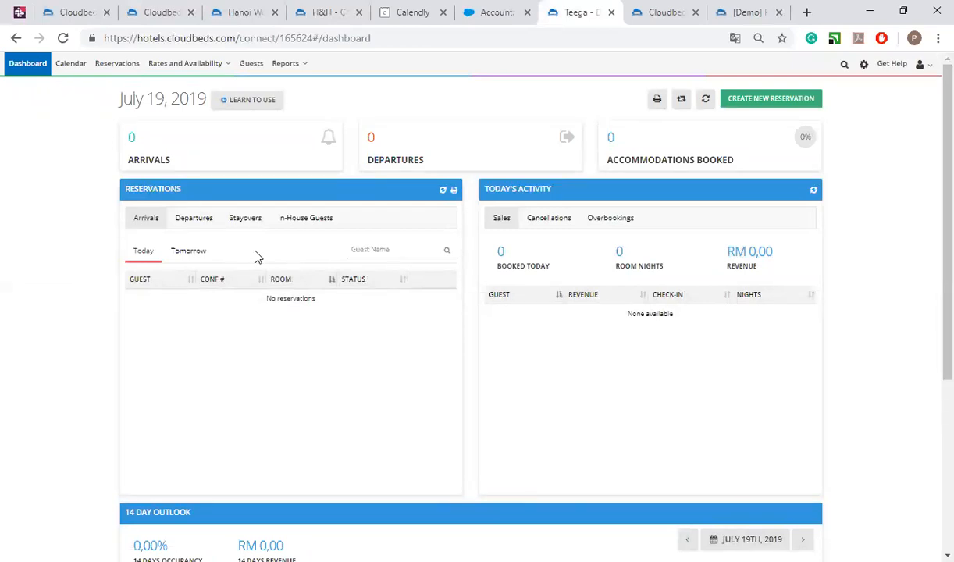
pyautogui.click(195, 222)
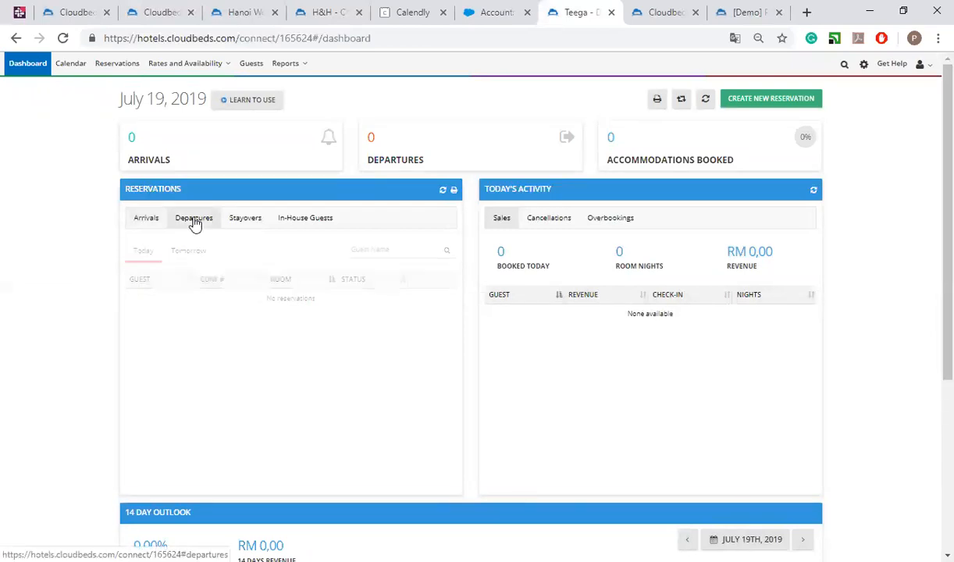
pyautogui.click(245, 221)
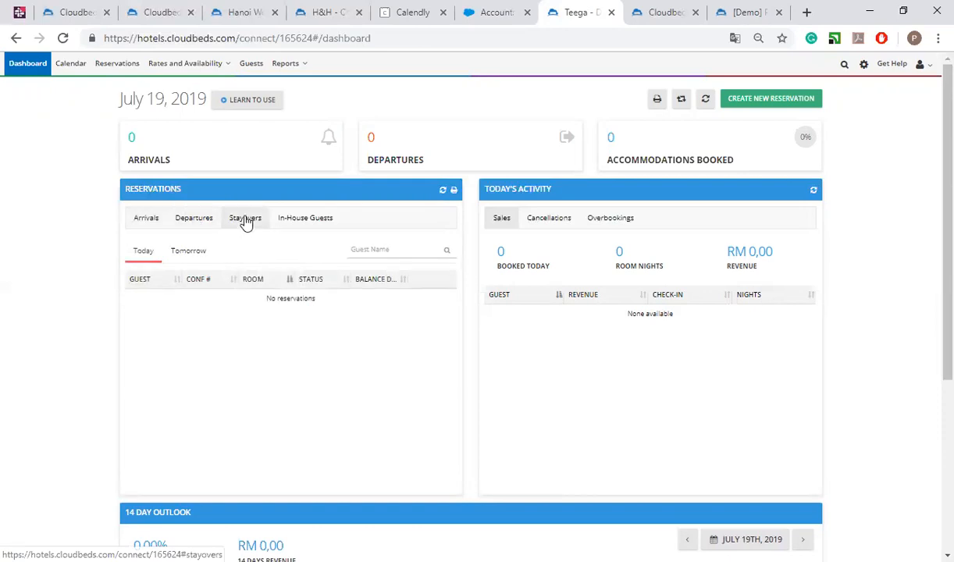
pyautogui.click(306, 228)
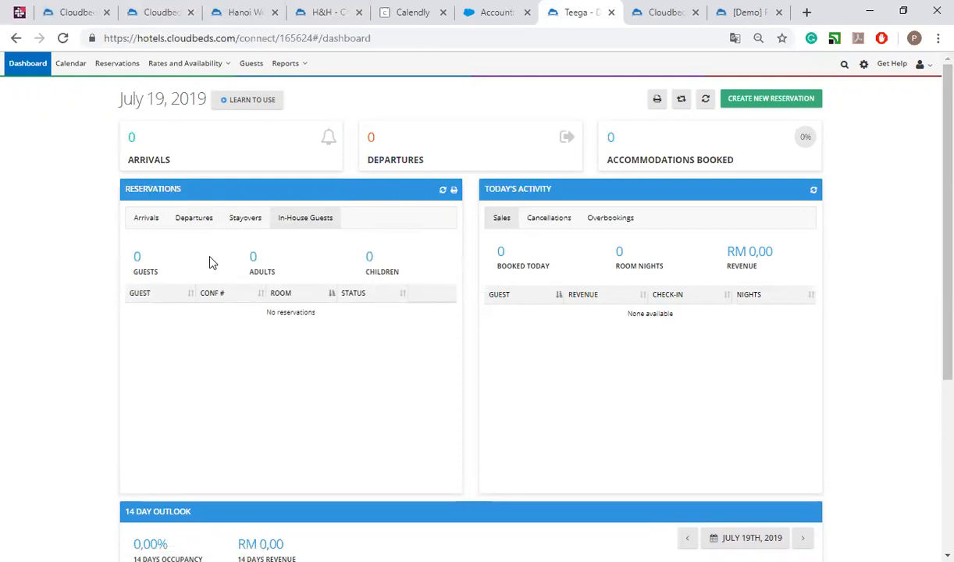
pyautogui.click(530, 221)
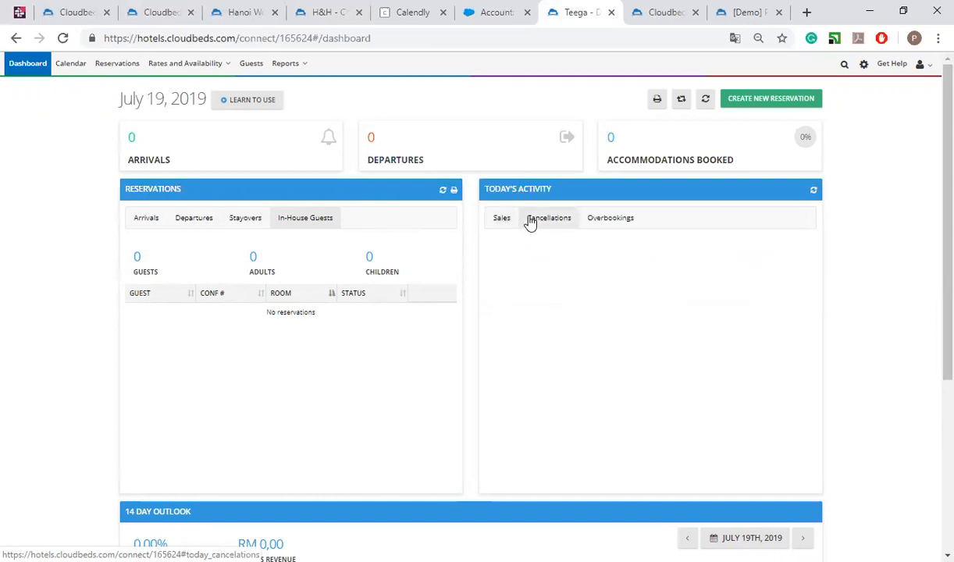
pyautogui.click(597, 225)
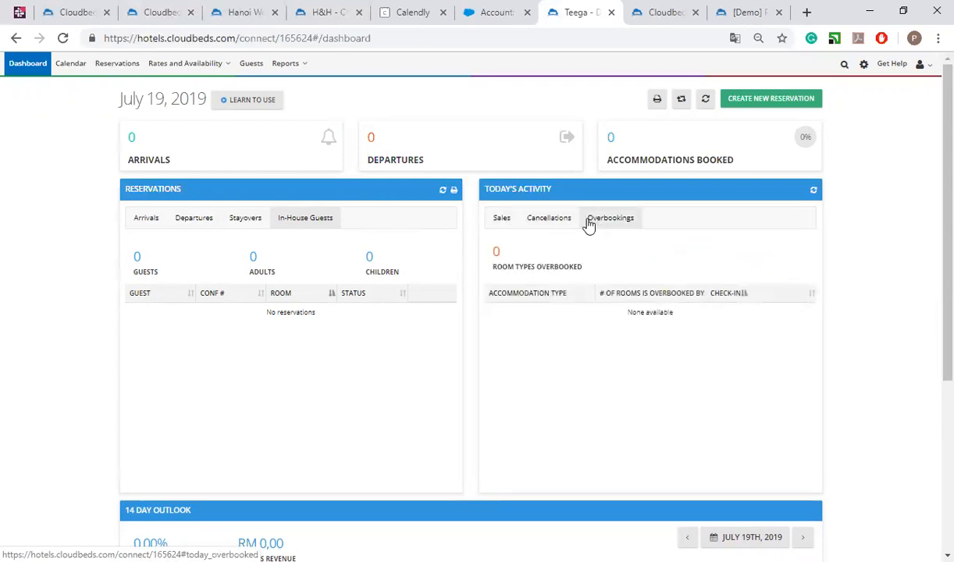
# Step: View the Teega property's calendar and the demo property's calendar
pyautogui.click(70, 69)
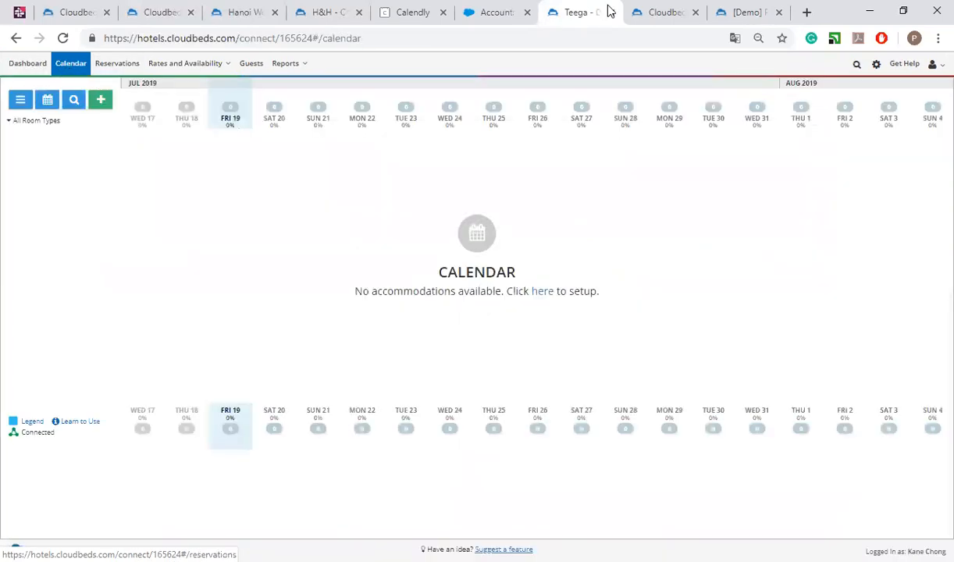
pyautogui.click(748, 12)
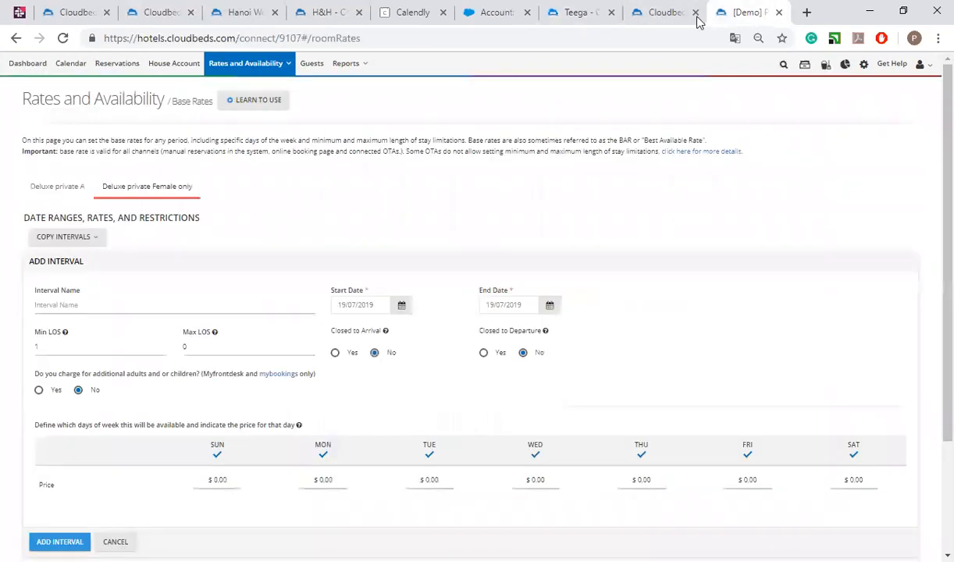
pyautogui.click(70, 64)
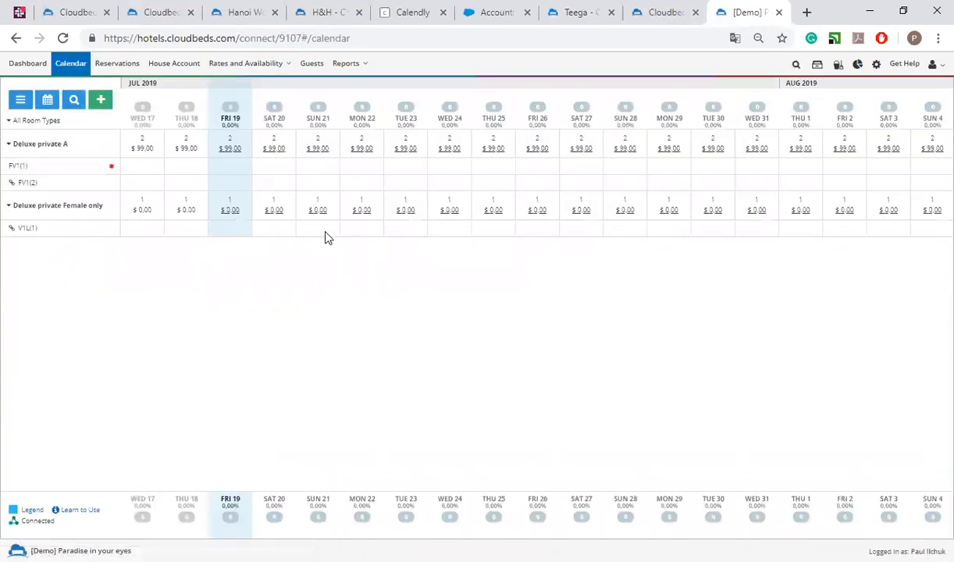
# Step: Examine the booking options for room FV1(1) on the night of July 19 and the demo calendar's options for adding entries
pyautogui.click(232, 166)
pyautogui.click(279, 173)
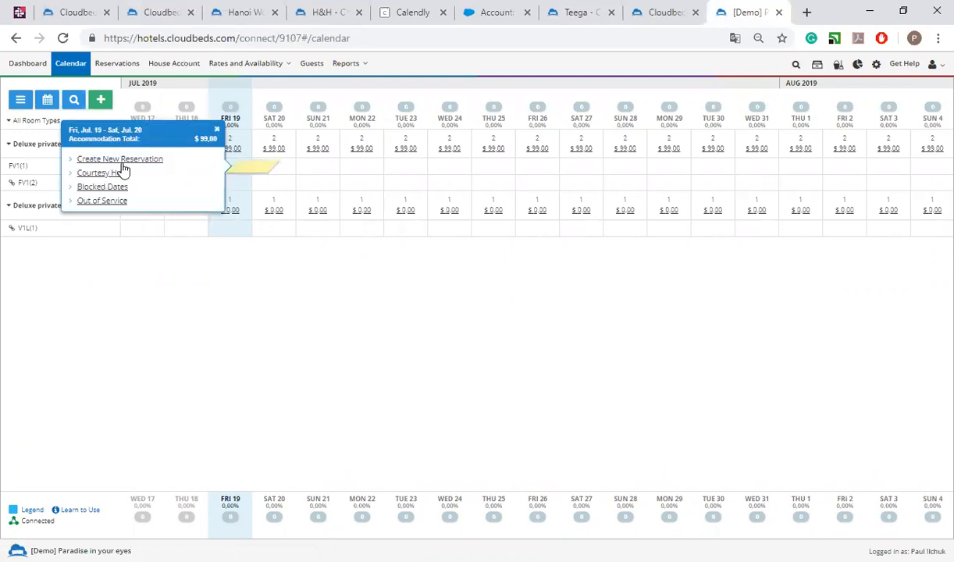
pyautogui.click(362, 182)
pyautogui.click(100, 99)
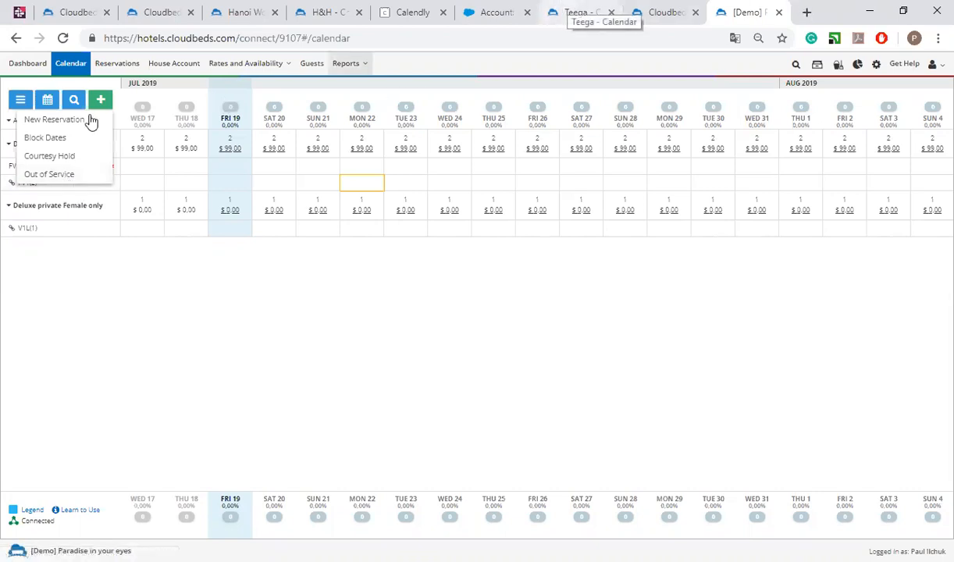
# Step: View the demo property's reservations list, the H&H property's Channel Distribution page, and the Teega calendar
pyautogui.click(130, 65)
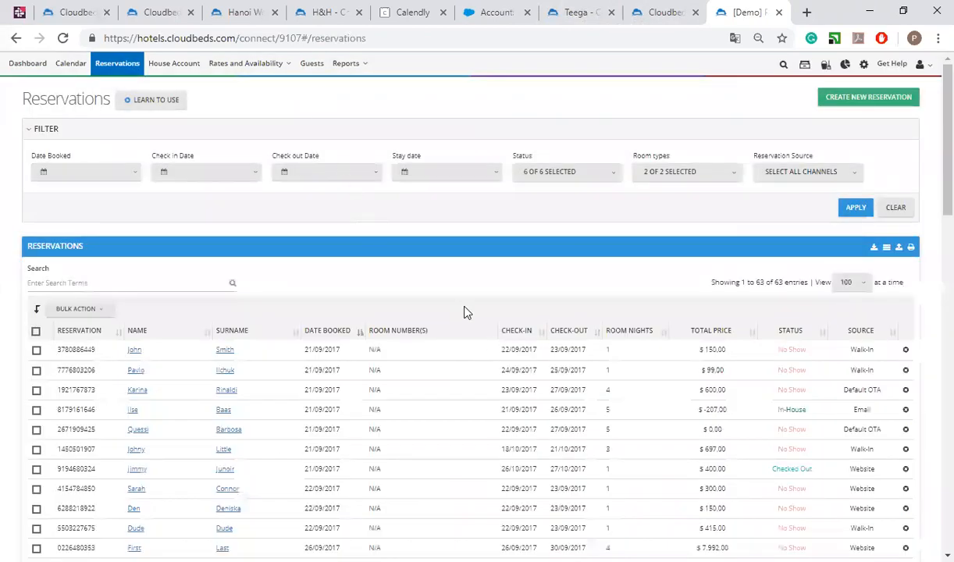
pyautogui.scroll(-6, 154, 221)
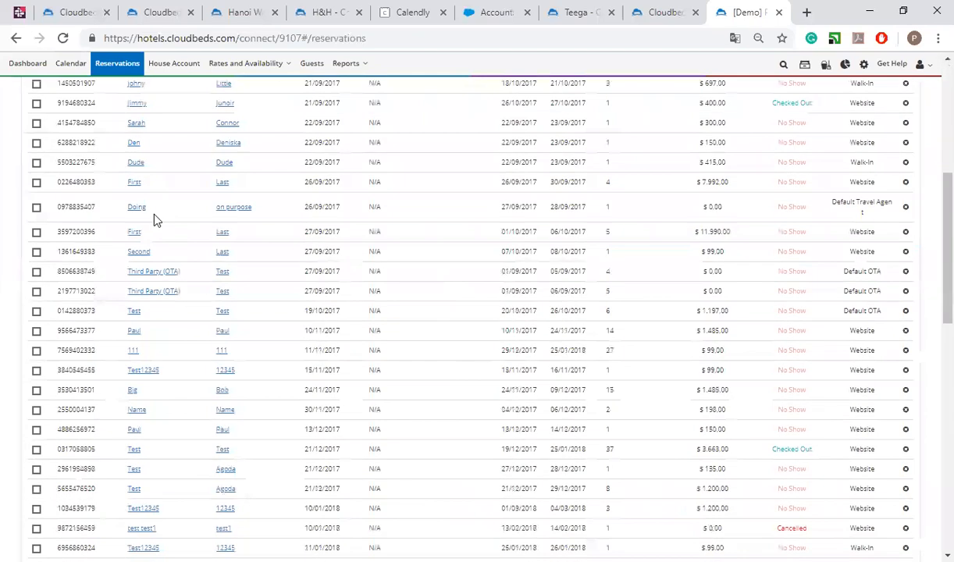
pyautogui.click(260, 9)
pyautogui.click(340, 10)
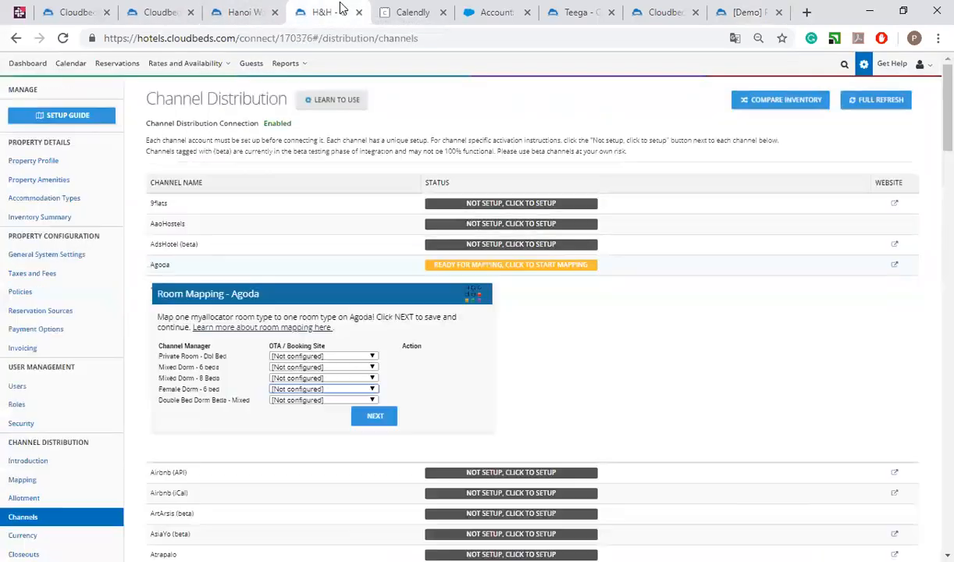
pyautogui.click(565, 11)
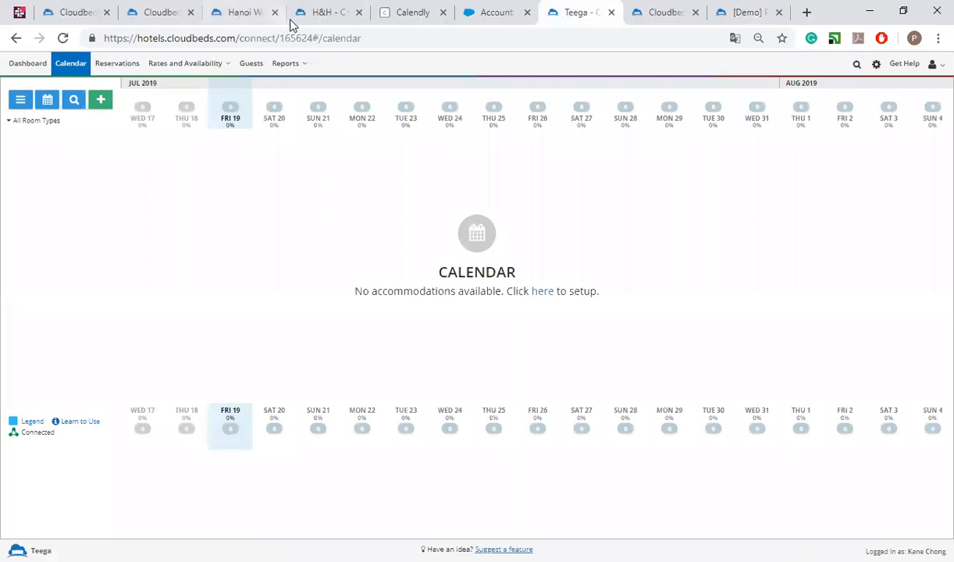
# Step: Switch to Calendly and review the Teega Suites meeting questions about going live on channels, the occupancy report, and the sales report
pyautogui.click(430, 8)
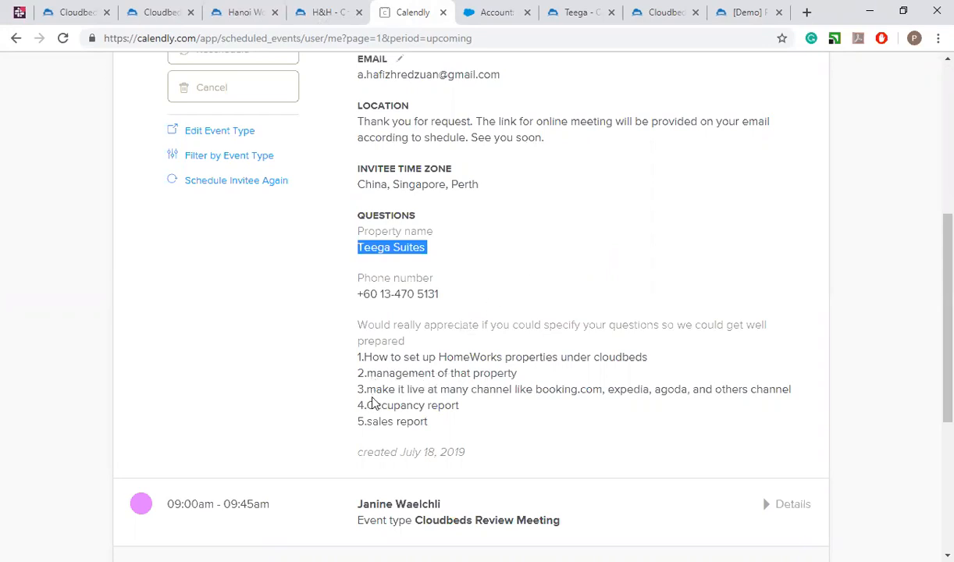
pyautogui.moveTo(358, 390); pyautogui.dragTo(437, 391)
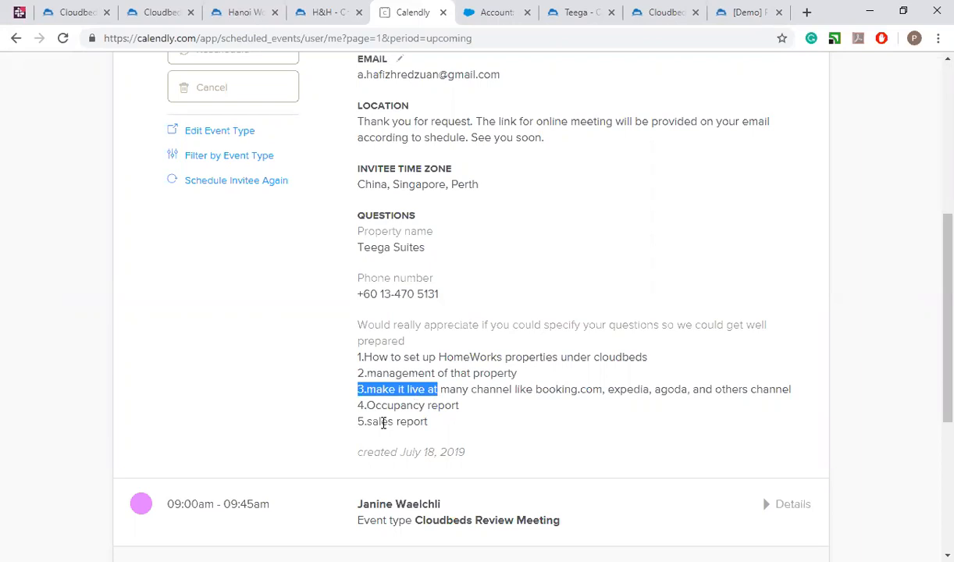
pyautogui.scroll(3, 383, 422)
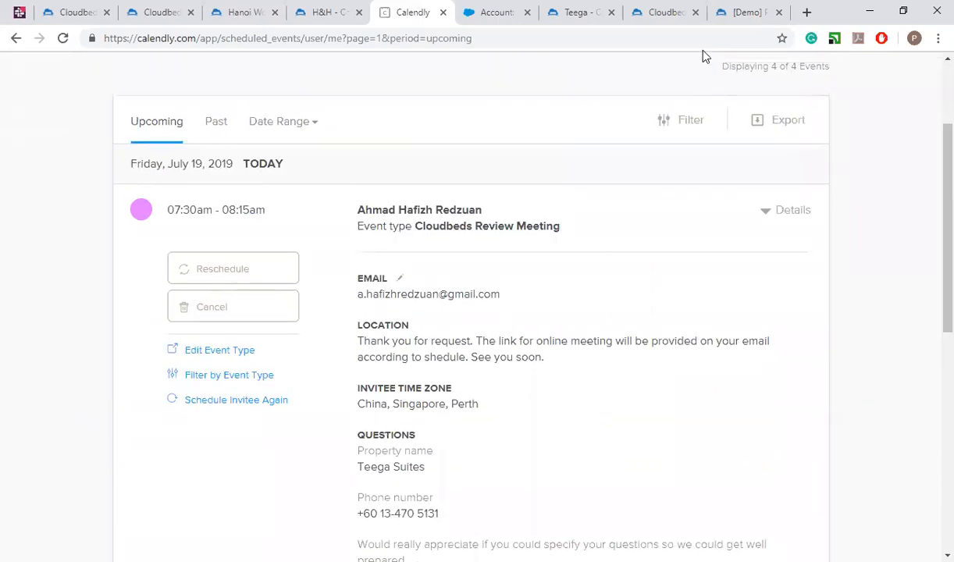
pyautogui.scroll(-2, 502, 377)
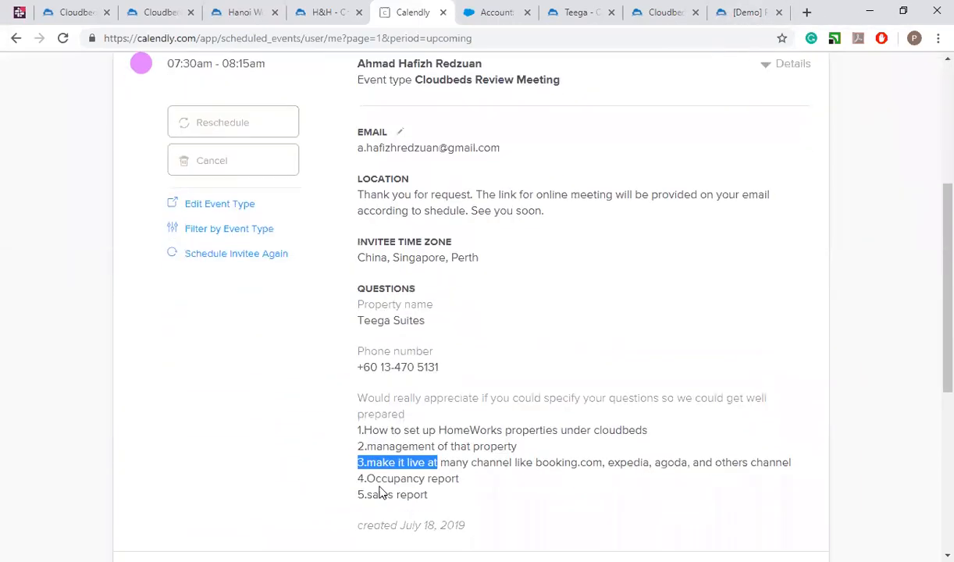
pyautogui.moveTo(354, 483); pyautogui.dragTo(449, 493)
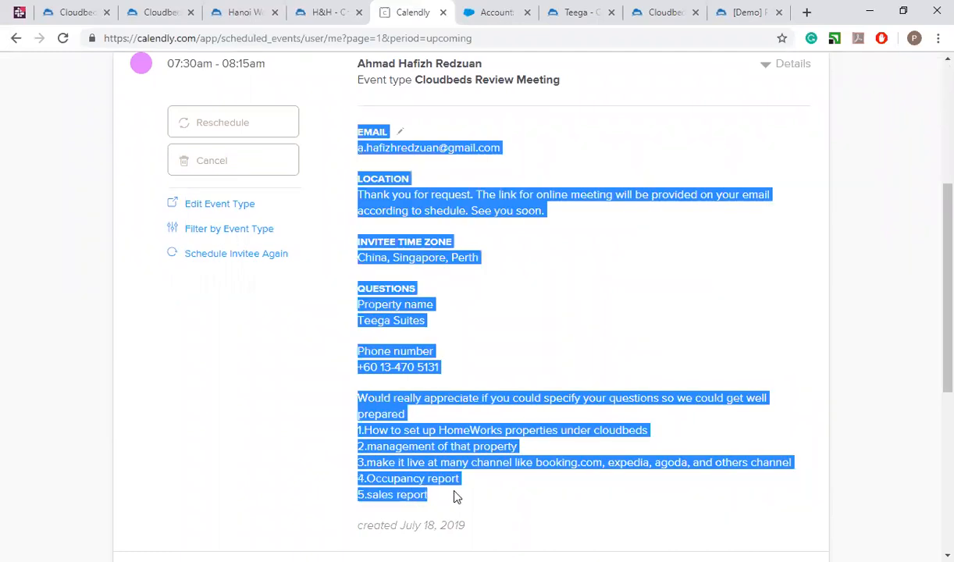
# Step: Return to the Teega property in Cloudbeds and view its Rooms sold / Occupancy report with the monthly table
pyautogui.click(550, 11)
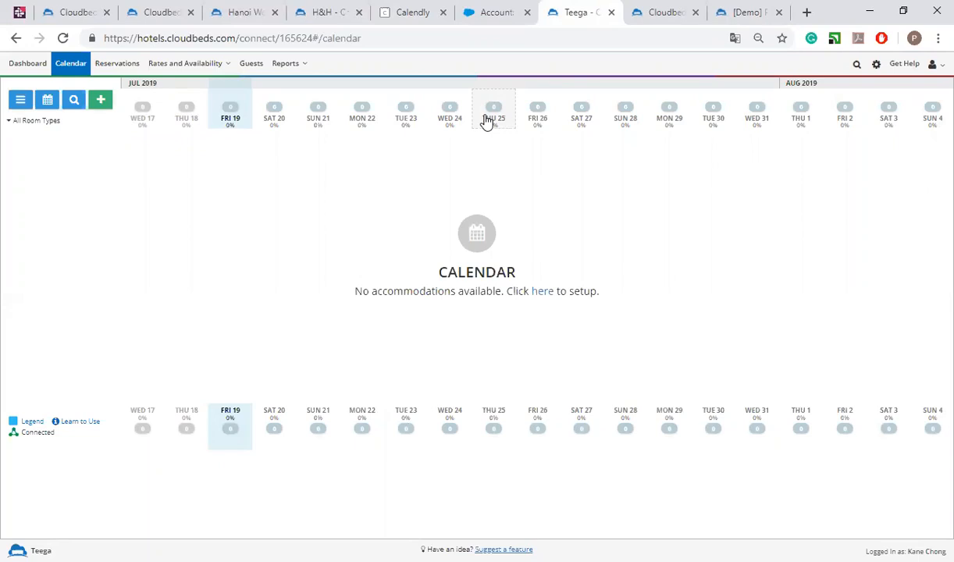
pyautogui.click(296, 65)
pyautogui.moveTo(377, 87)
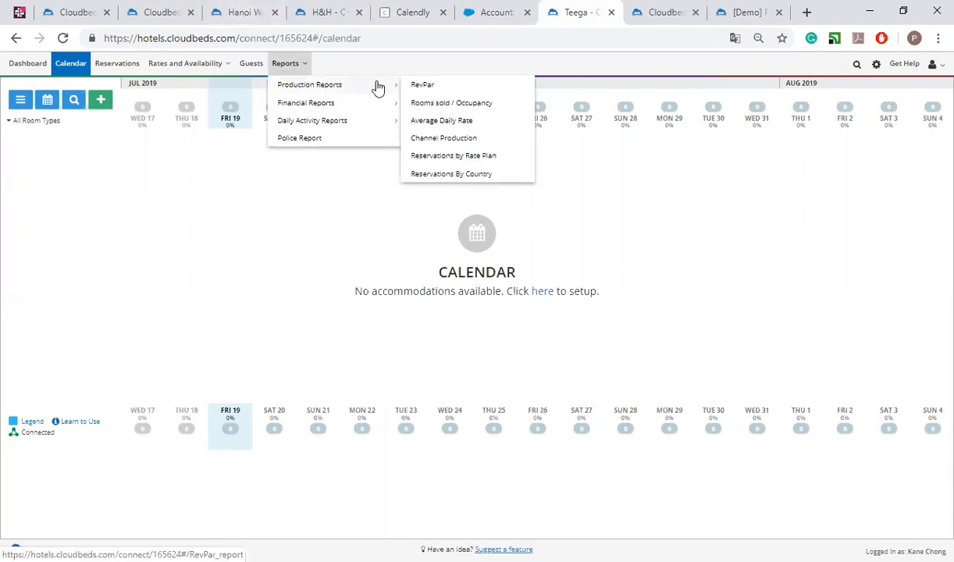
pyautogui.click(451, 104)
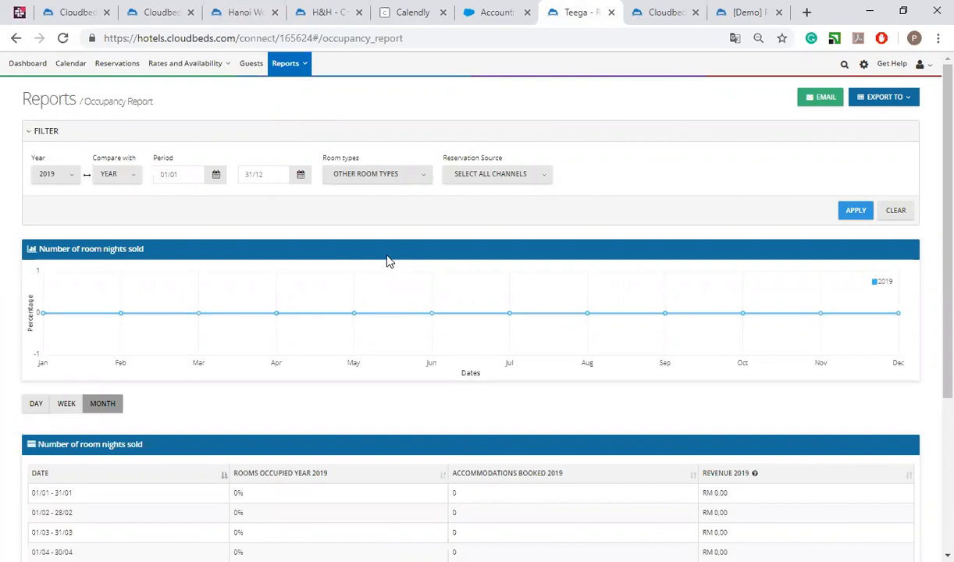
pyautogui.scroll(-2, 389, 262)
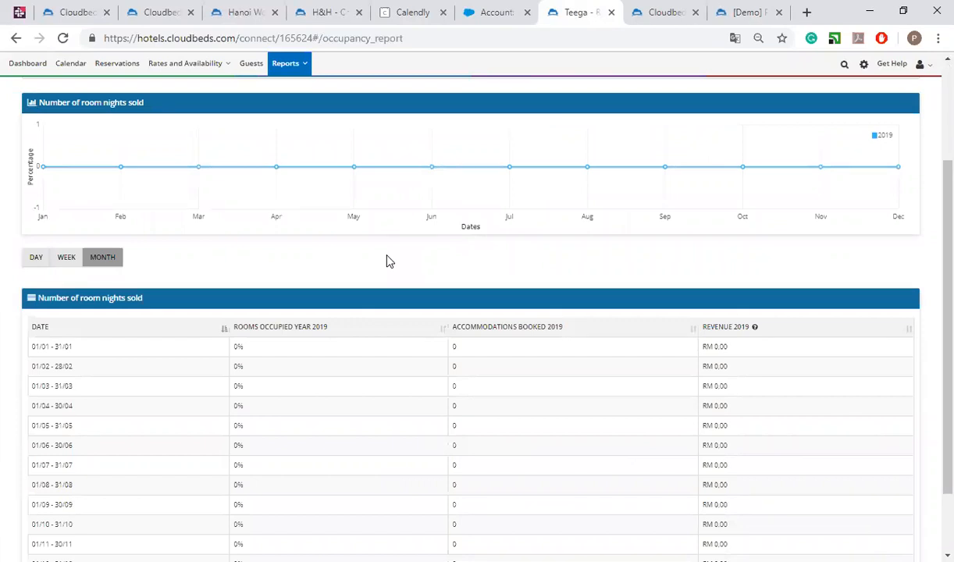
pyautogui.scroll(2, 388, 261)
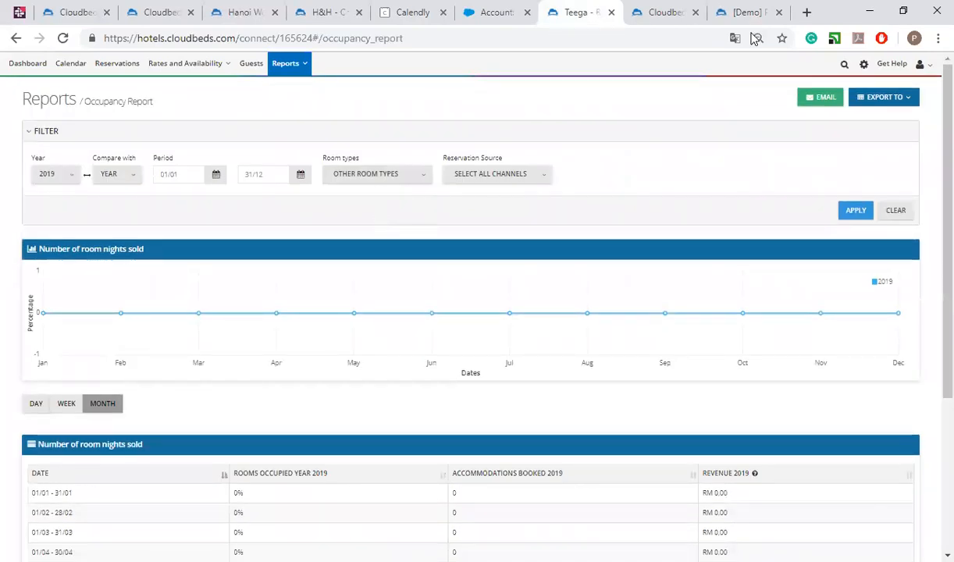
# Step: Switch to the demo property and view its Rooms sold / Occupancy report, including the chart and monthly table
pyautogui.click(745, 12)
pyautogui.moveTo(363, 71)
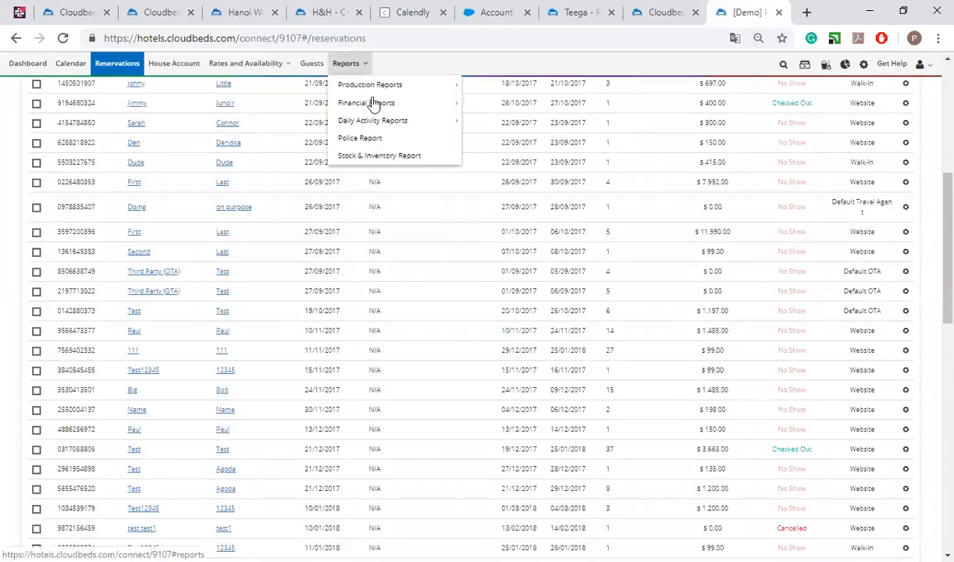
pyautogui.moveTo(449, 84)
pyautogui.click(512, 103)
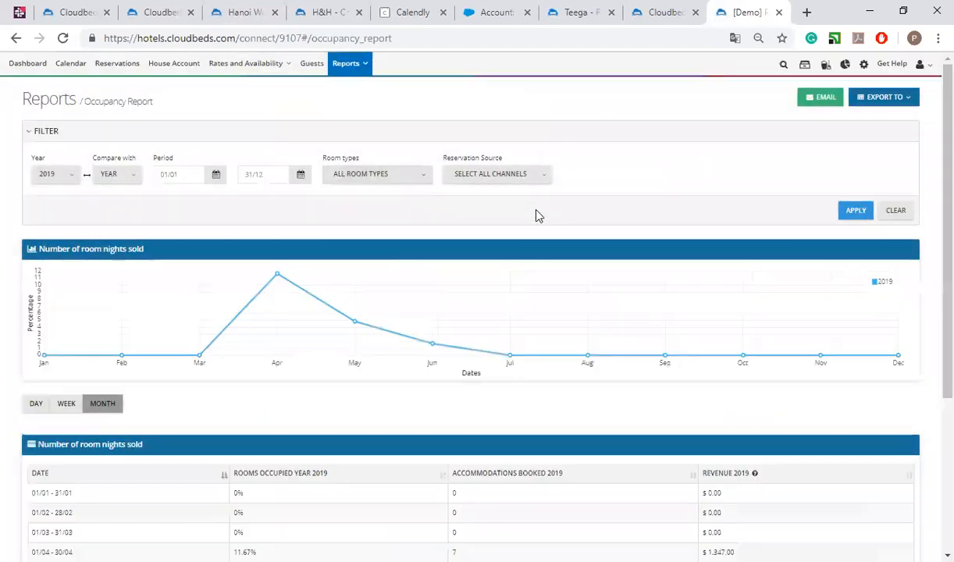
pyautogui.scroll(-2, 537, 215)
pyautogui.scroll(-1, 537, 216)
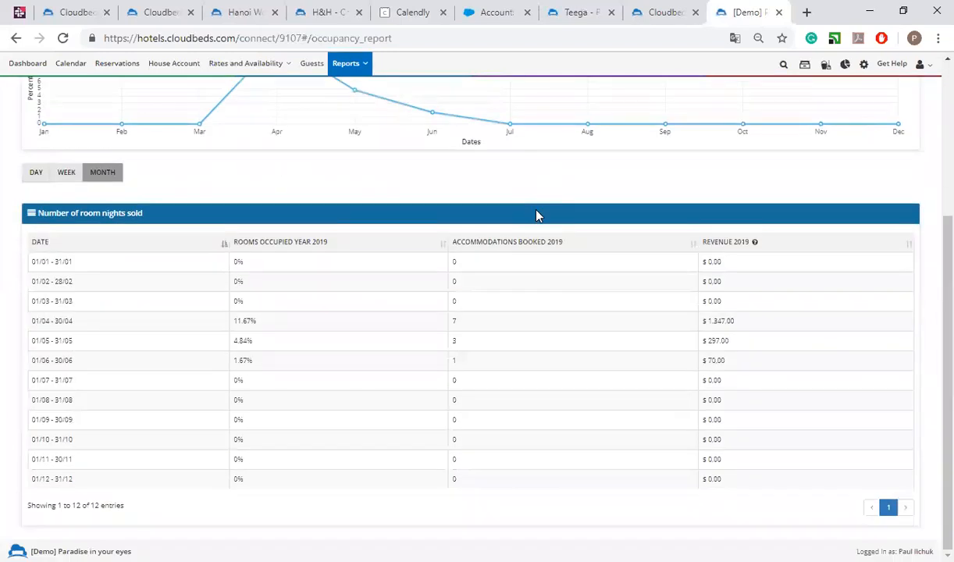
pyautogui.scroll(3, 537, 215)
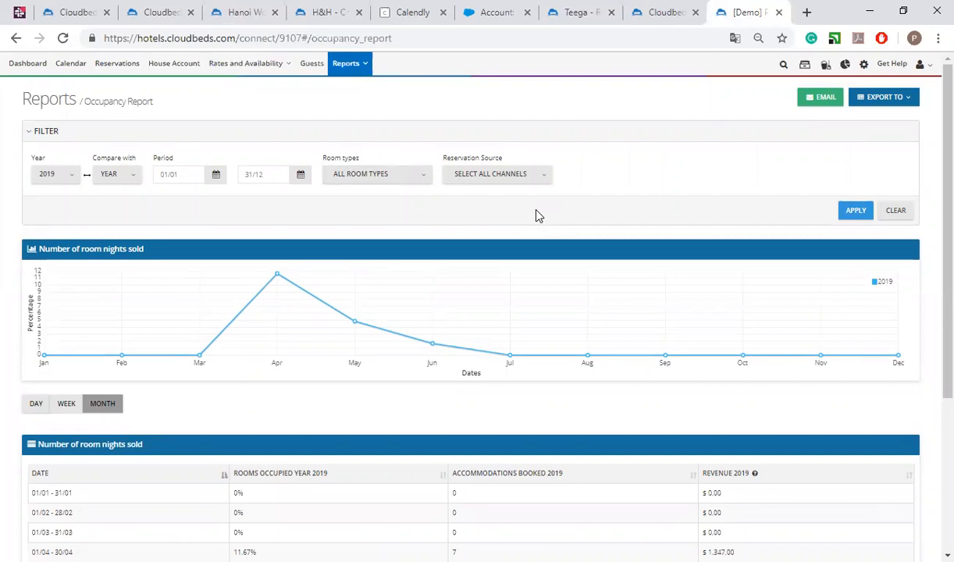
# Step: Reopen the demo property's Rooms sold / Occupancy report and examine the April chart point, the room type filter, and the monthly breakdown
pyautogui.click(346, 64)
pyautogui.moveTo(367, 85)
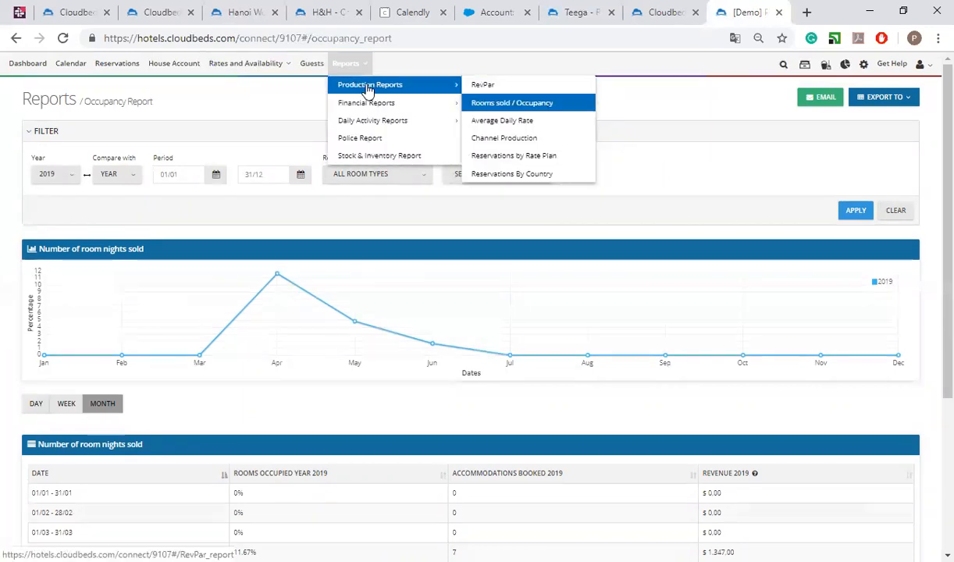
pyautogui.click(528, 111)
pyautogui.moveTo(279, 281)
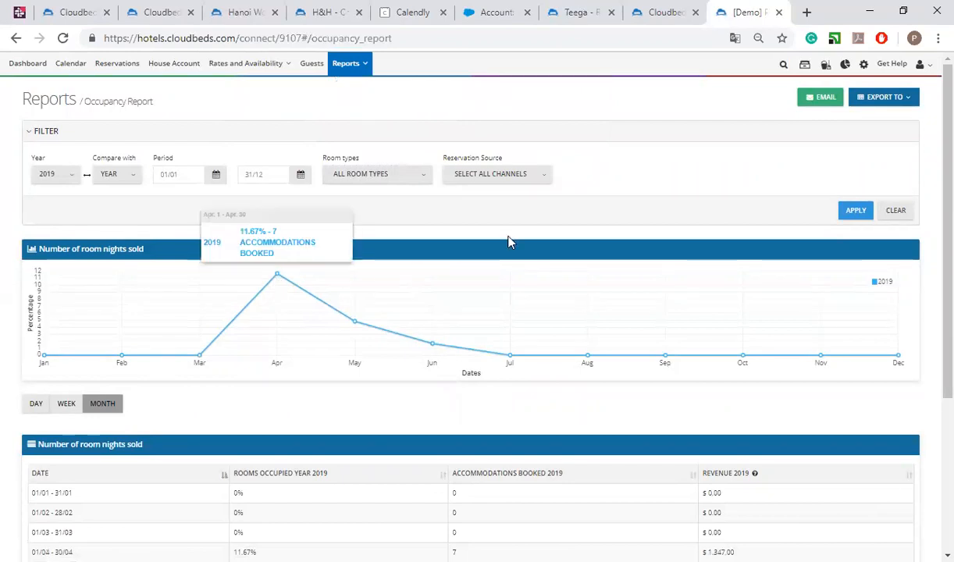
pyautogui.click(409, 178)
pyautogui.click(411, 177)
pyautogui.scroll(-3, 464, 254)
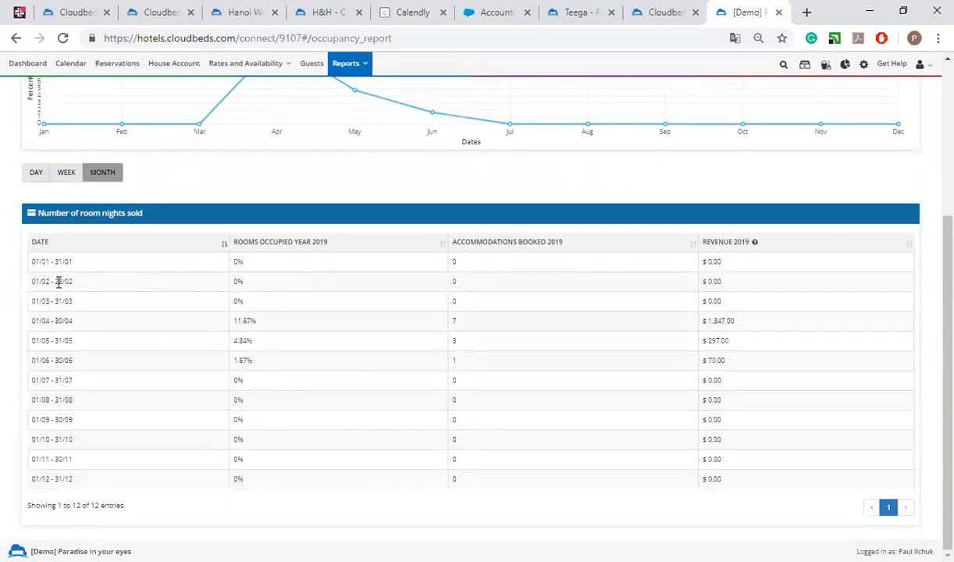
pyautogui.scroll(3, 316, 325)
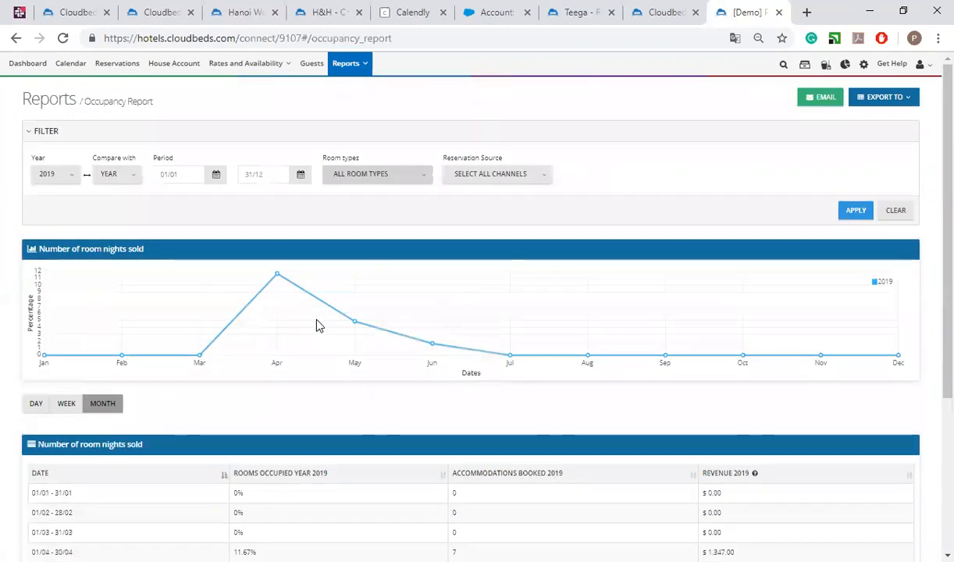
# Step: Limit the occupancy report's room type filter to Deluxe private A only
pyautogui.click(362, 177)
pyautogui.click(357, 196)
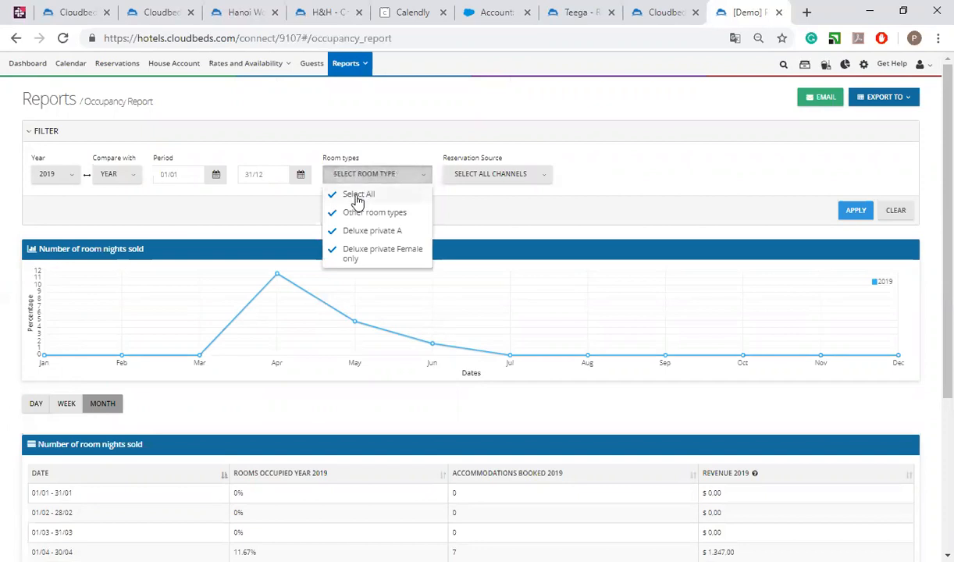
pyautogui.click(344, 234)
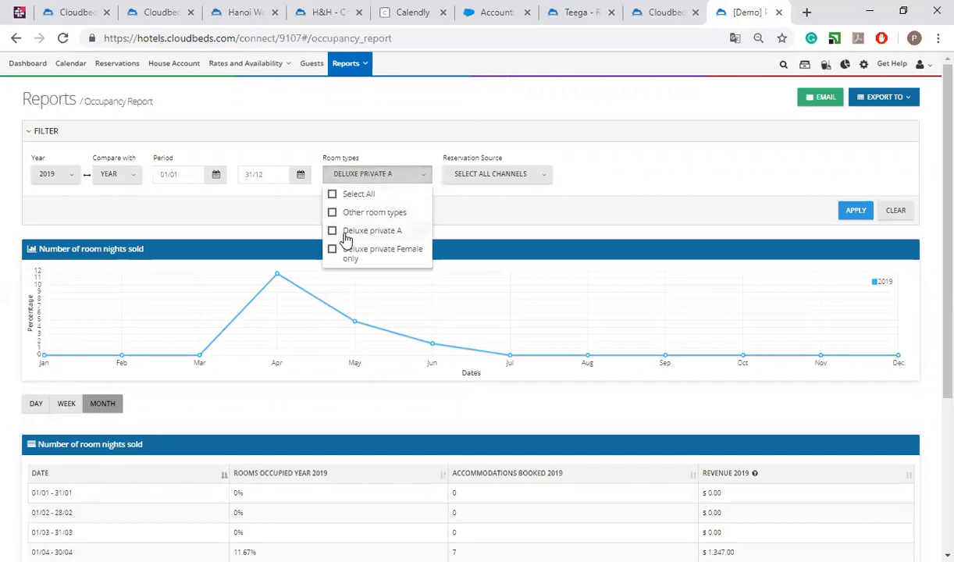
pyautogui.click(502, 203)
# Step: Examine the occupancy report's reservation source options, from direct to travel agent, and its period start date field
pyautogui.click(497, 174)
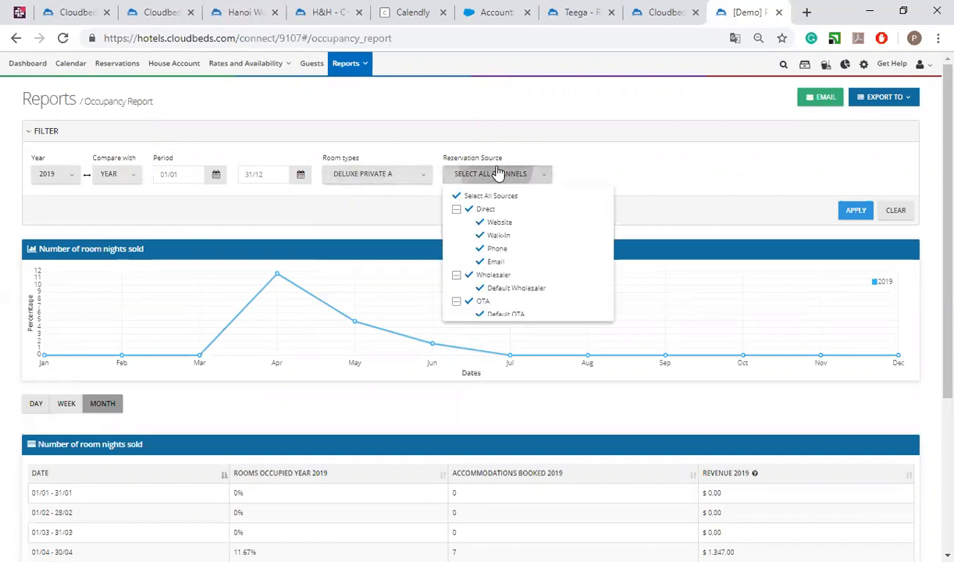
pyautogui.scroll(-2, 495, 234)
pyautogui.scroll(2, 495, 262)
pyautogui.scroll(-2, 505, 258)
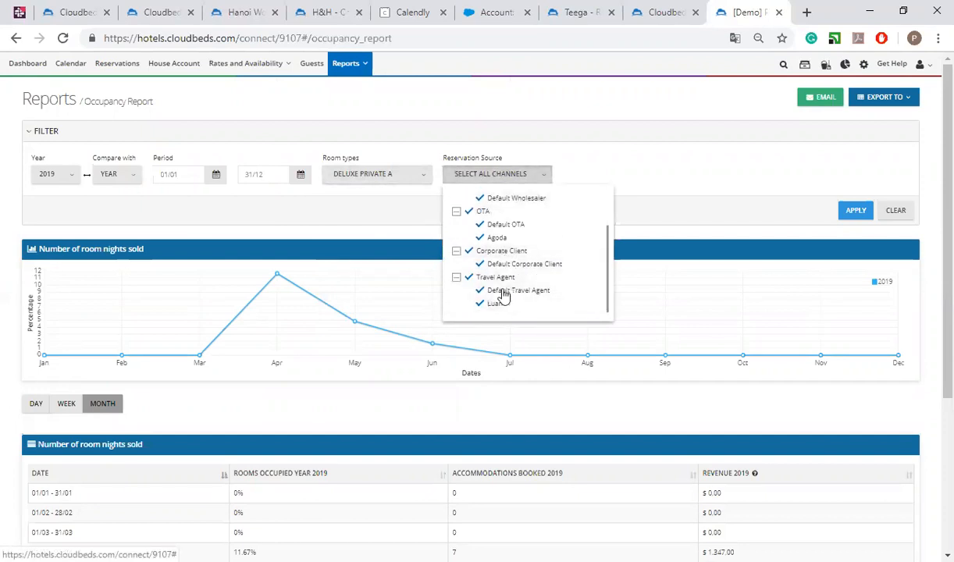
pyautogui.scroll(3, 503, 258)
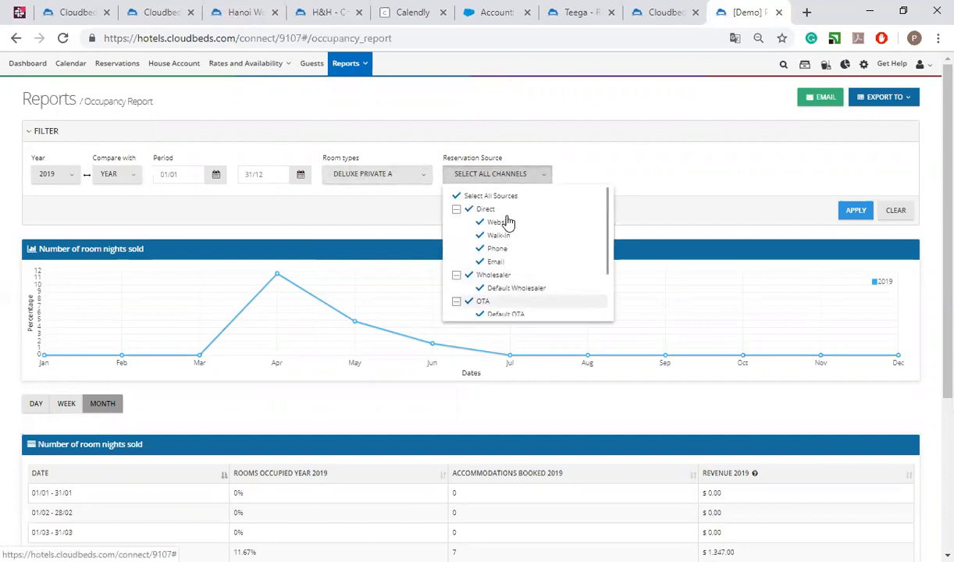
pyautogui.click(361, 212)
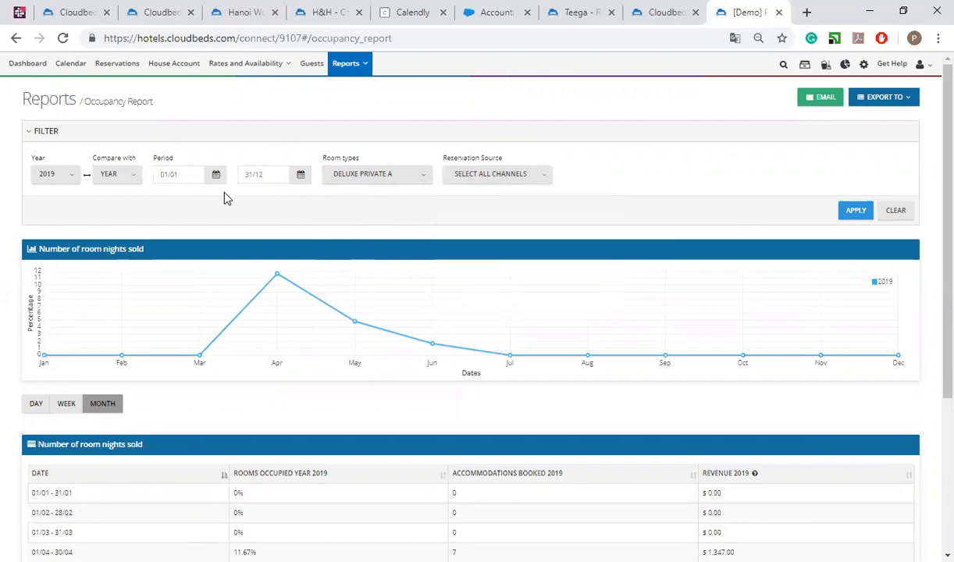
pyautogui.click(176, 175)
pyautogui.click(73, 197)
# Step: Set the occupancy report's comparison year to 2018 only
pyautogui.click(111, 179)
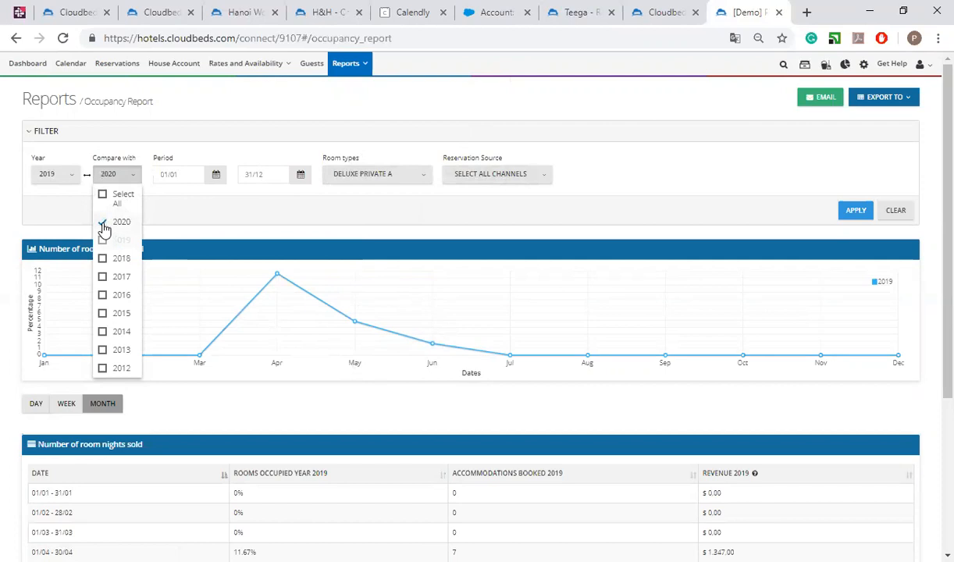
pyautogui.click(295, 194)
pyautogui.click(114, 174)
pyautogui.click(102, 258)
pyautogui.click(102, 224)
pyautogui.click(258, 220)
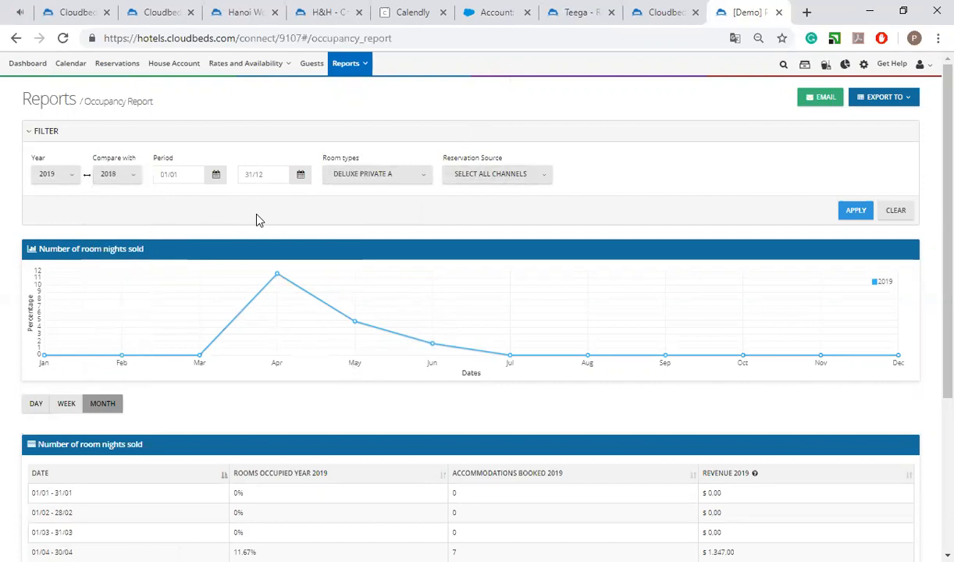
# Step: Apply the 2018 comparison to the occupancy report and examine both years in the chart and monthly breakdown
pyautogui.click(854, 211)
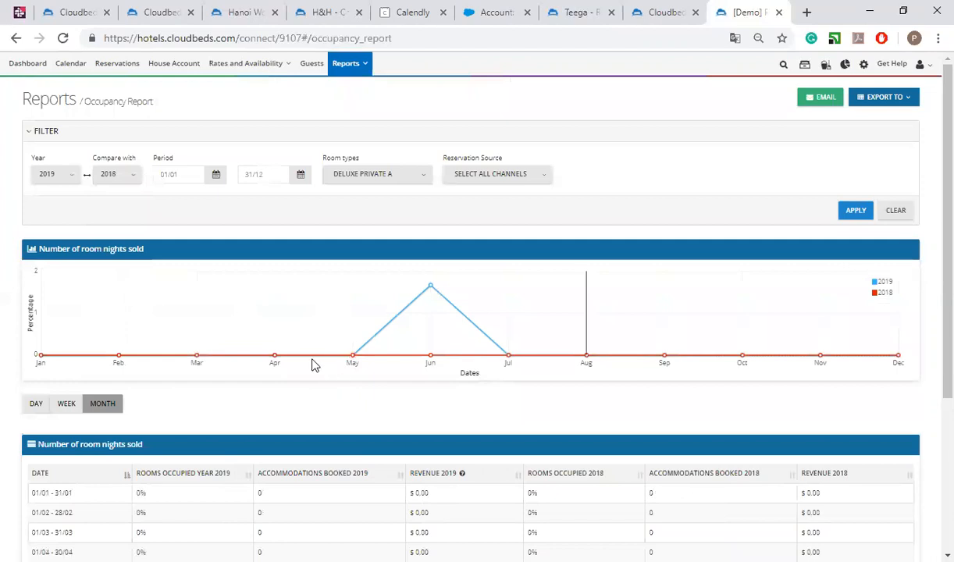
pyautogui.moveTo(591, 361)
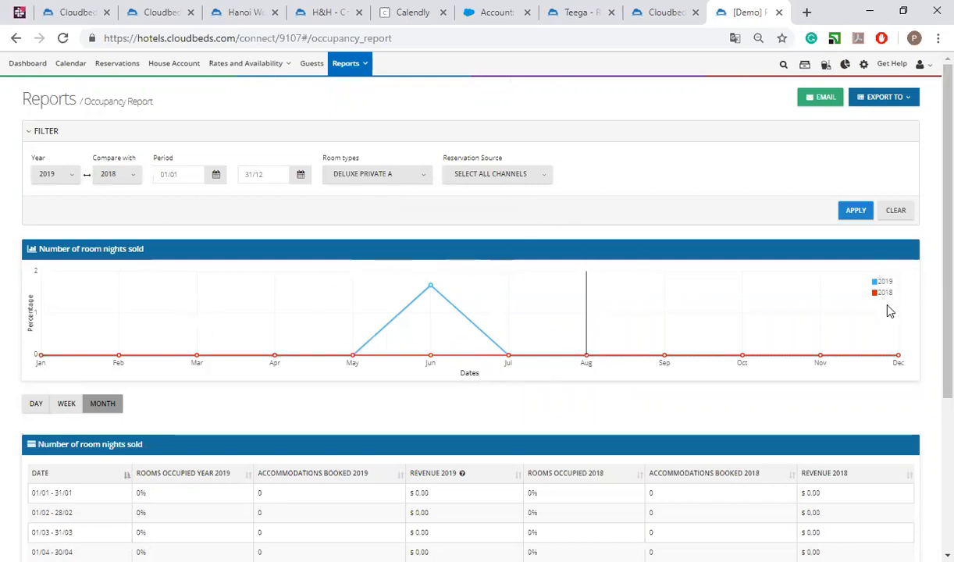
pyautogui.scroll(-3, 660, 361)
pyautogui.scroll(3, 661, 366)
# Step: Clear every comparison year from the occupancy report and apply the filter for 2019 alone
pyautogui.click(60, 174)
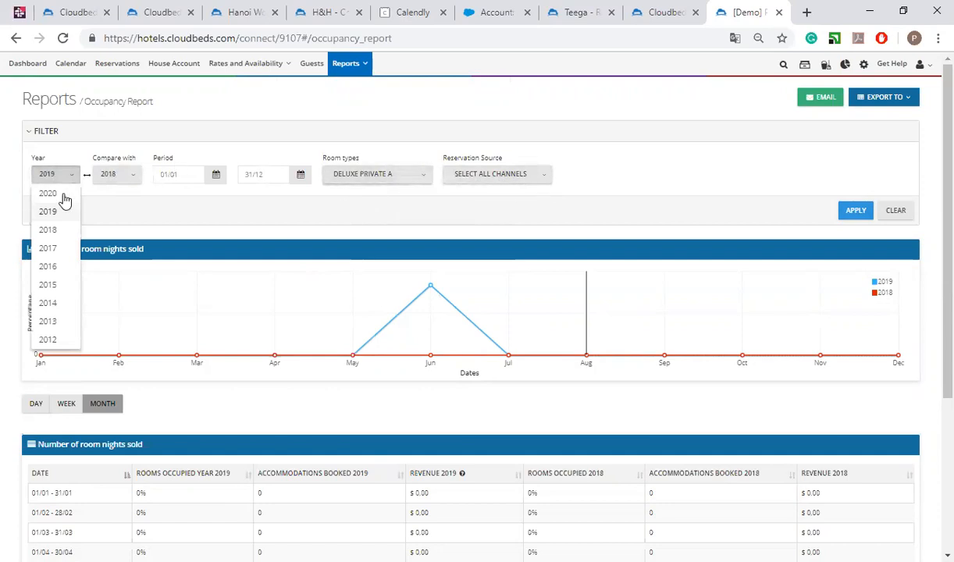
pyautogui.click(110, 174)
pyautogui.click(109, 200)
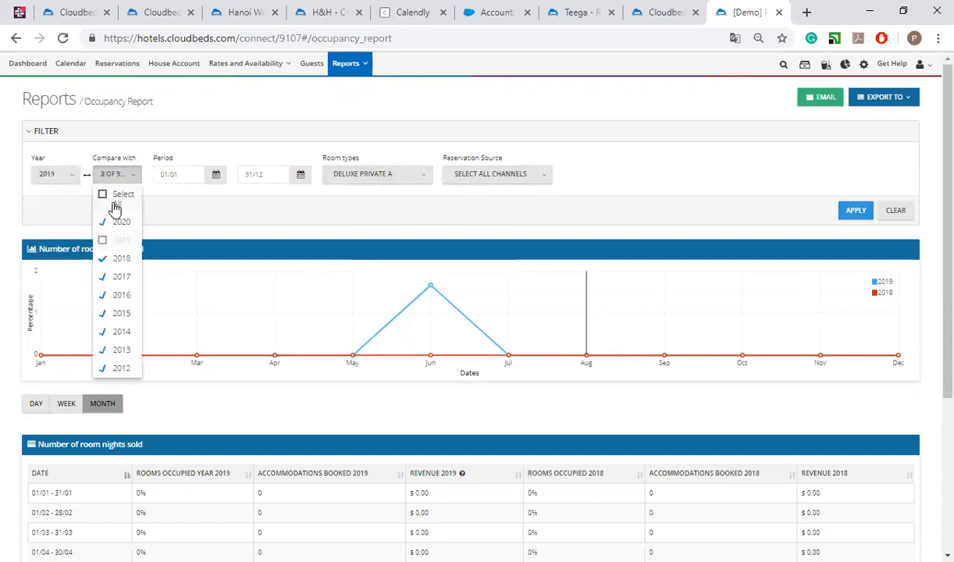
pyautogui.click(103, 221)
pyautogui.click(110, 261)
pyautogui.click(107, 277)
pyautogui.click(108, 295)
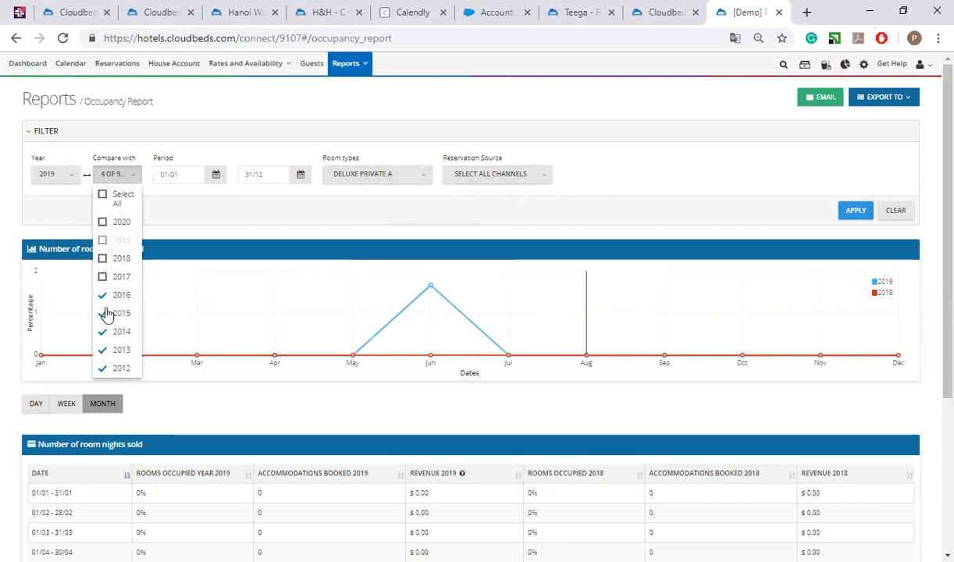
pyautogui.click(108, 313)
pyautogui.click(105, 331)
pyautogui.click(104, 350)
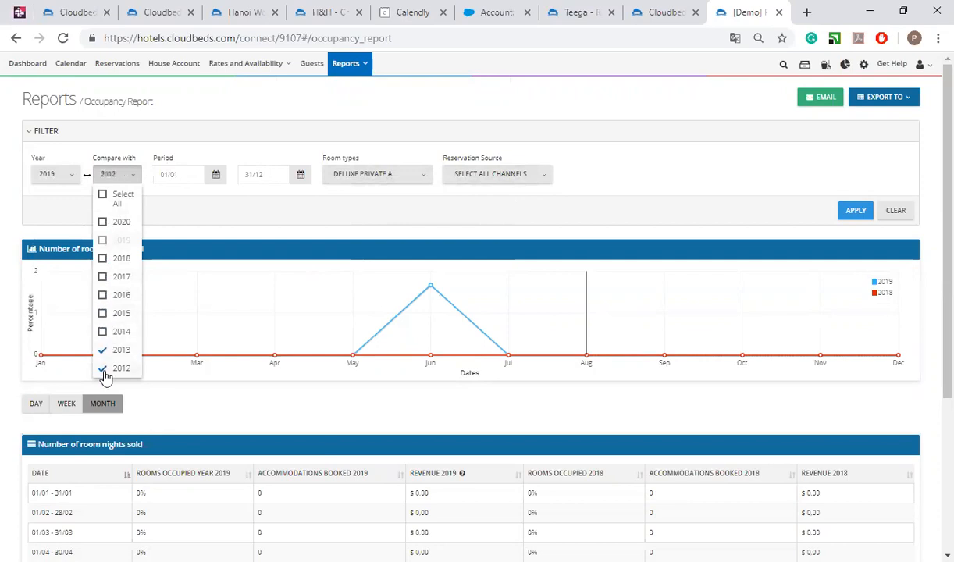
pyautogui.click(104, 368)
pyautogui.click(215, 221)
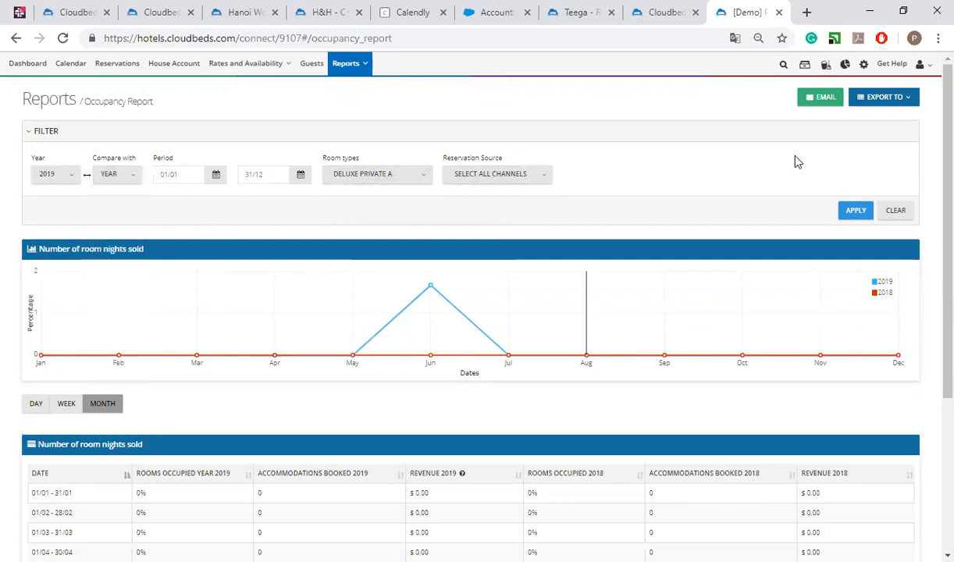
pyautogui.click(854, 210)
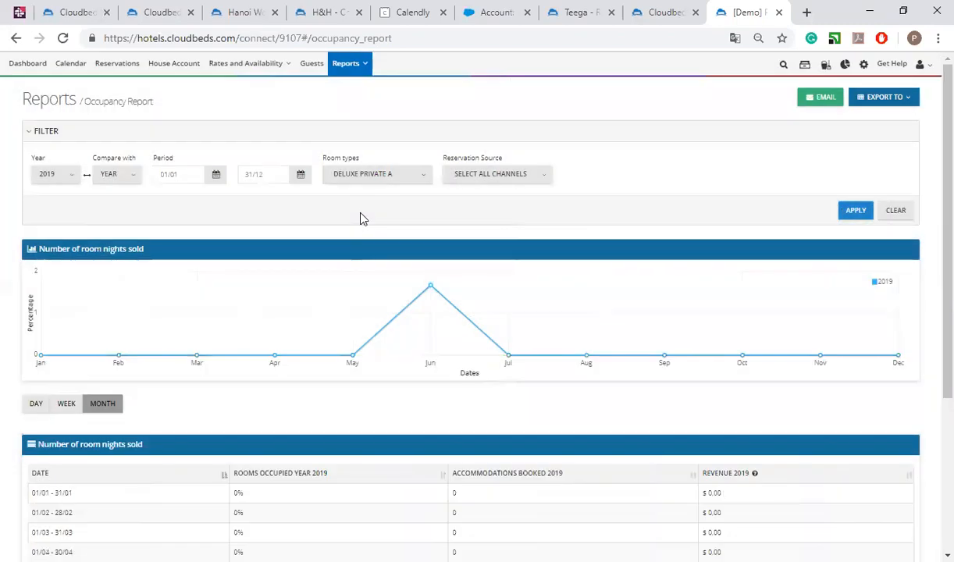
# Step: Review the monthly breakdown and the room type and reservation source filters, then reapply them for Deluxe private A and all channels
pyautogui.scroll(-3, 361, 218)
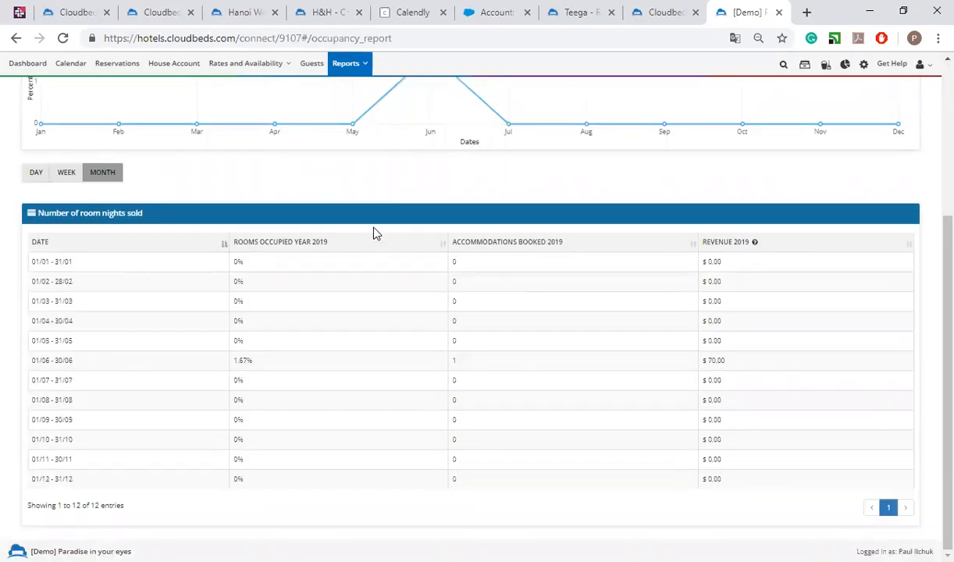
pyautogui.scroll(3, 256, 327)
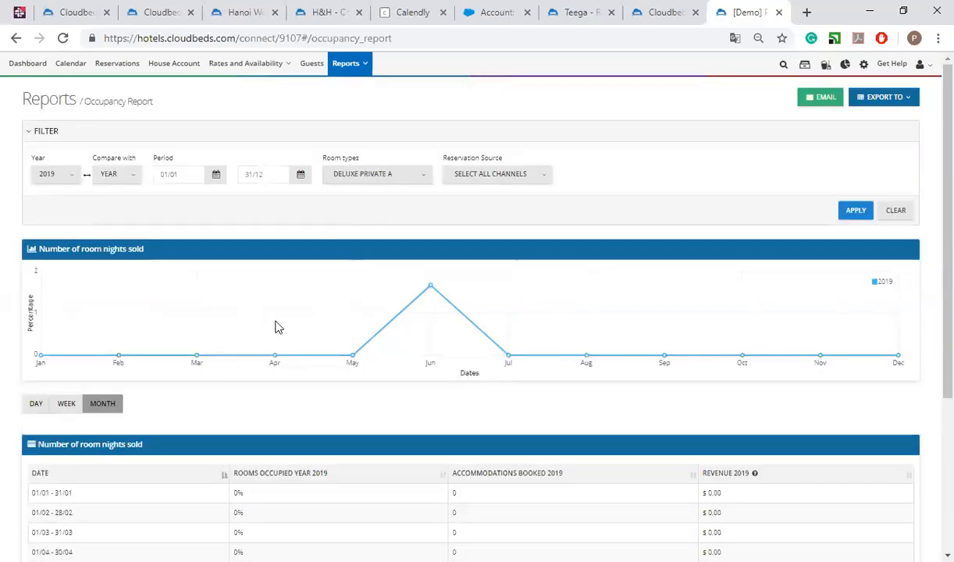
pyautogui.click(382, 179)
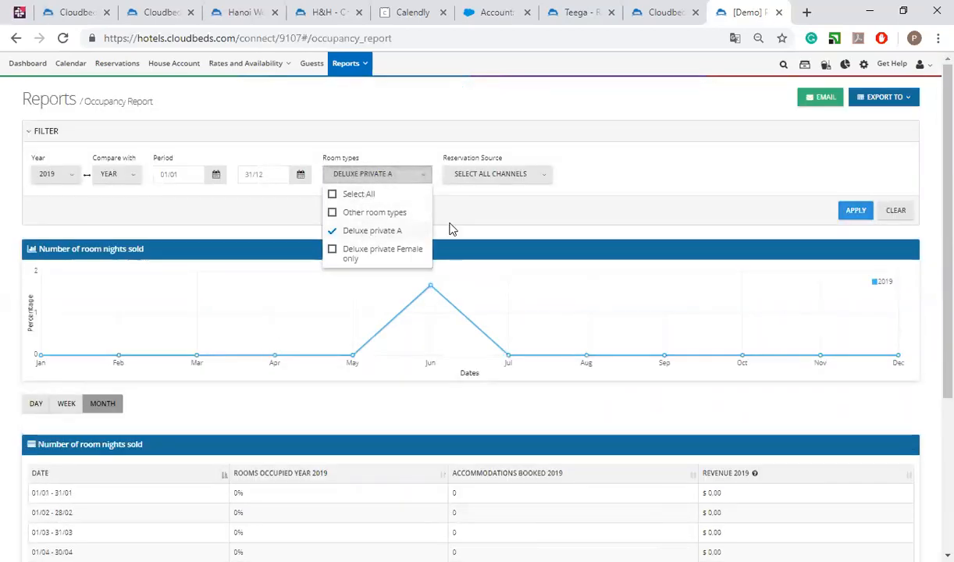
pyautogui.click(480, 219)
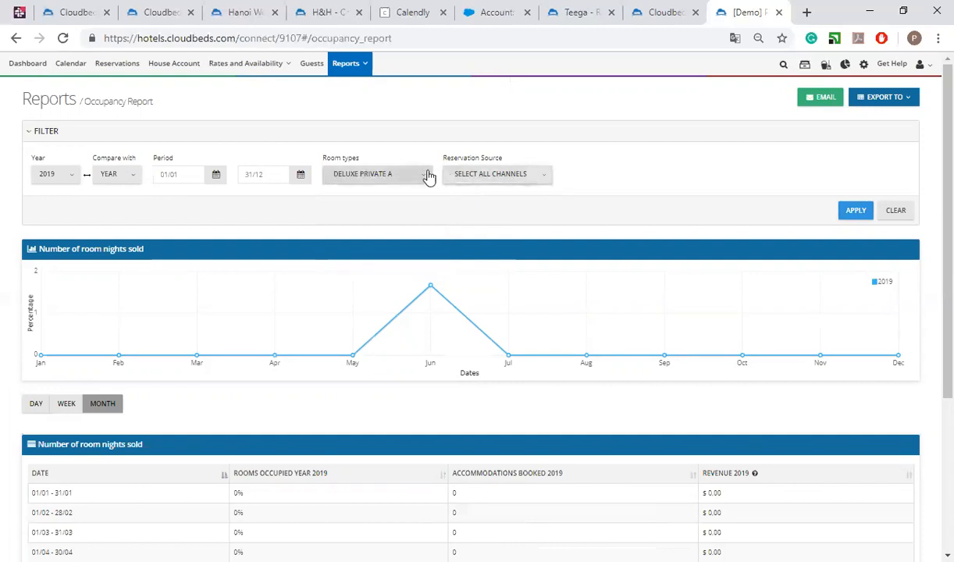
pyautogui.click(472, 178)
pyautogui.click(472, 179)
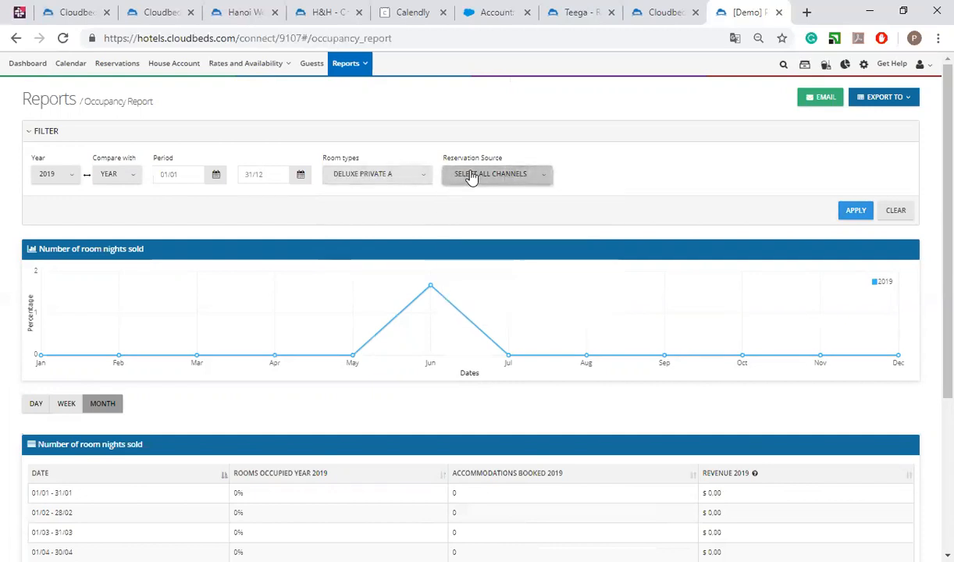
pyautogui.click(858, 214)
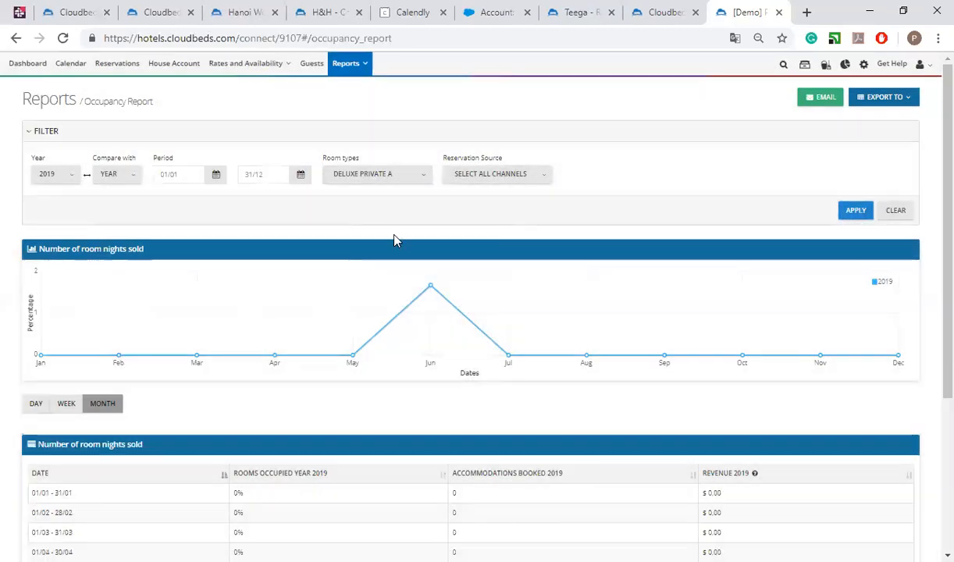
# Step: Examine the June row of the monthly breakdown, including its date range, occupancy percentage and revenue
pyautogui.scroll(-2, 367, 257)
pyautogui.scroll(-1, 344, 274)
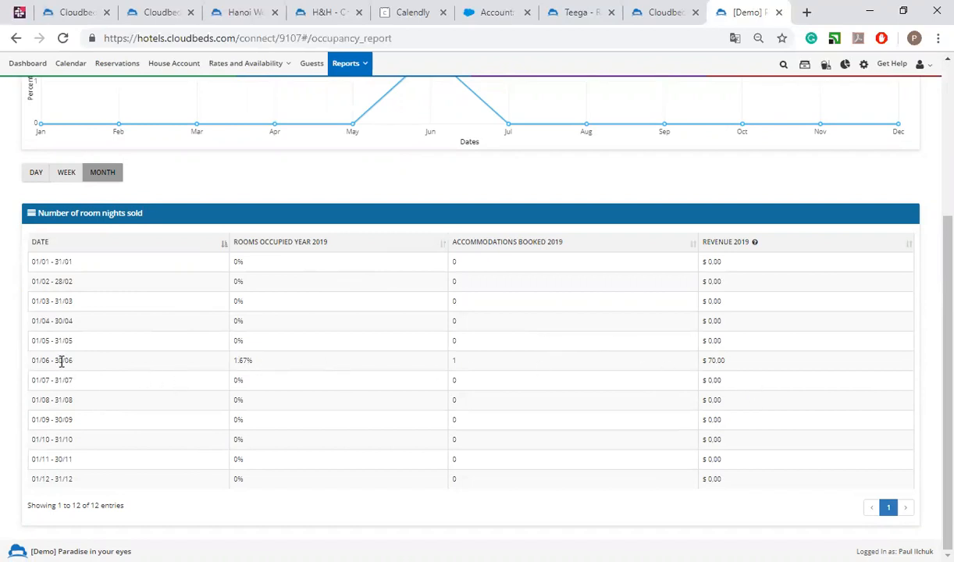
pyautogui.moveTo(63, 362)
pyautogui.mouseDown()
pyautogui.moveTo(37, 361)
pyautogui.moveTo(60, 362)
pyautogui.mouseUp()
pyautogui.click(248, 360)
pyautogui.moveTo(250, 359); pyautogui.dragTo(224, 362)
pyautogui.moveTo(734, 364); pyautogui.dragTo(690, 367)
pyautogui.scroll(3, 462, 356)
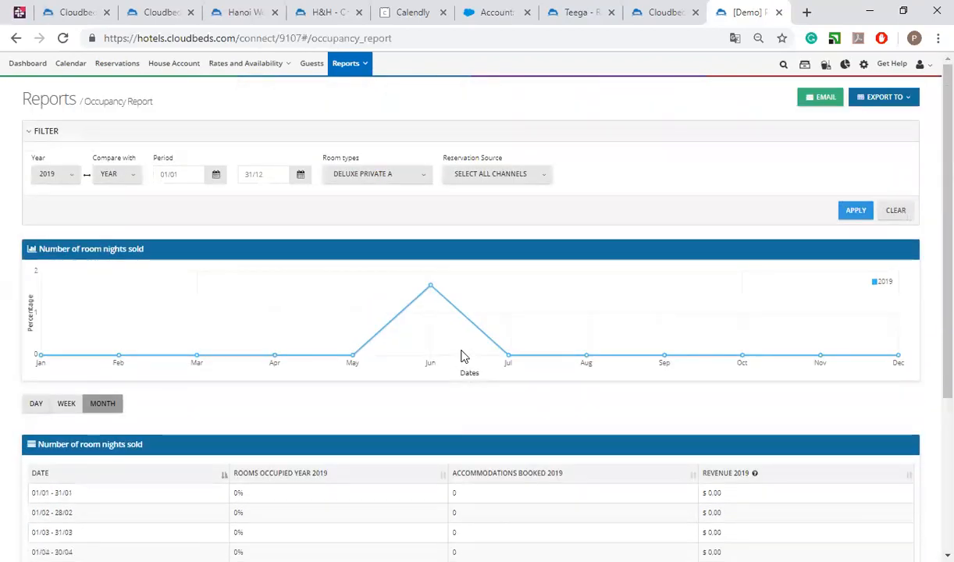
# Step: Filter the occupancy report to Deluxe private Female only and examine its monthly breakdown
pyautogui.click(409, 176)
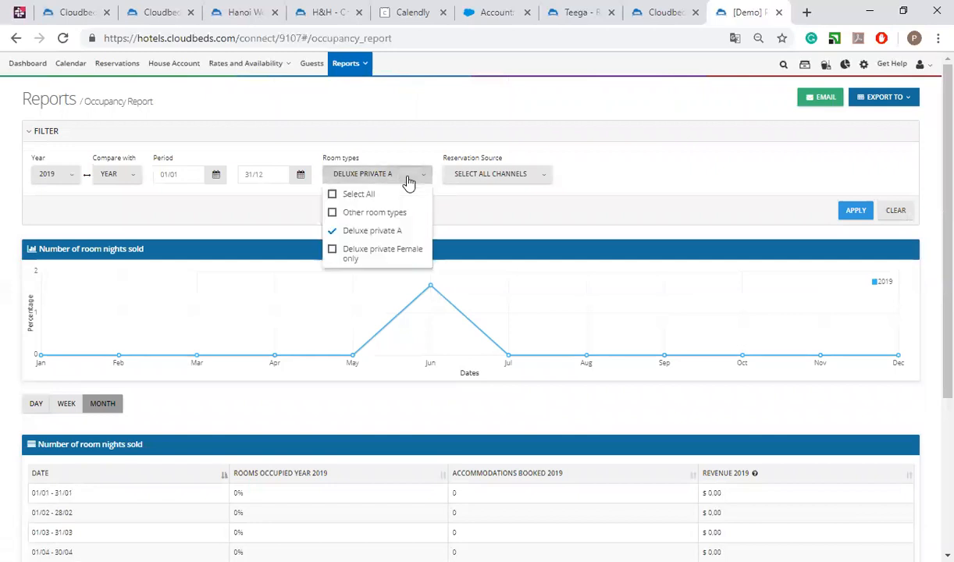
pyautogui.click(335, 232)
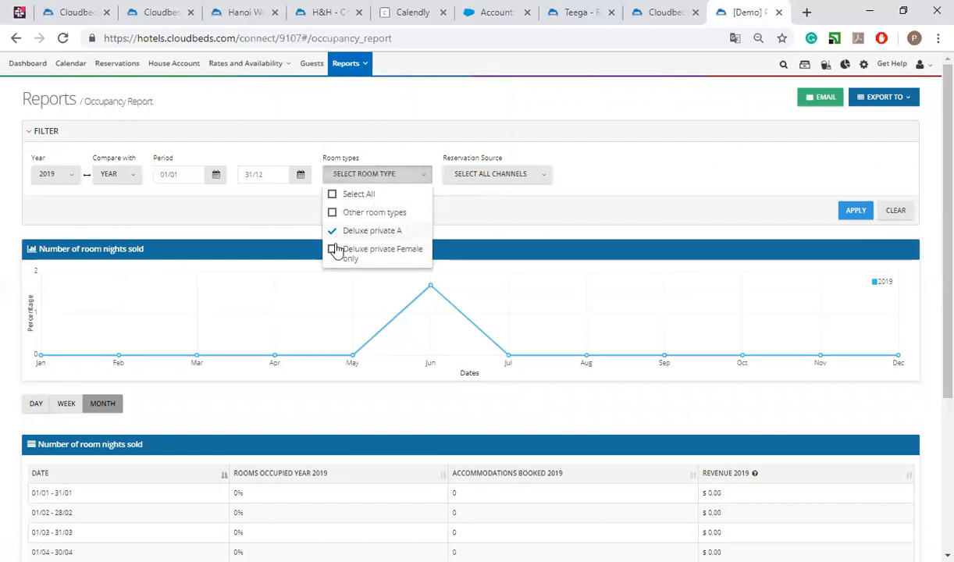
pyautogui.click(338, 264)
pyautogui.click(726, 209)
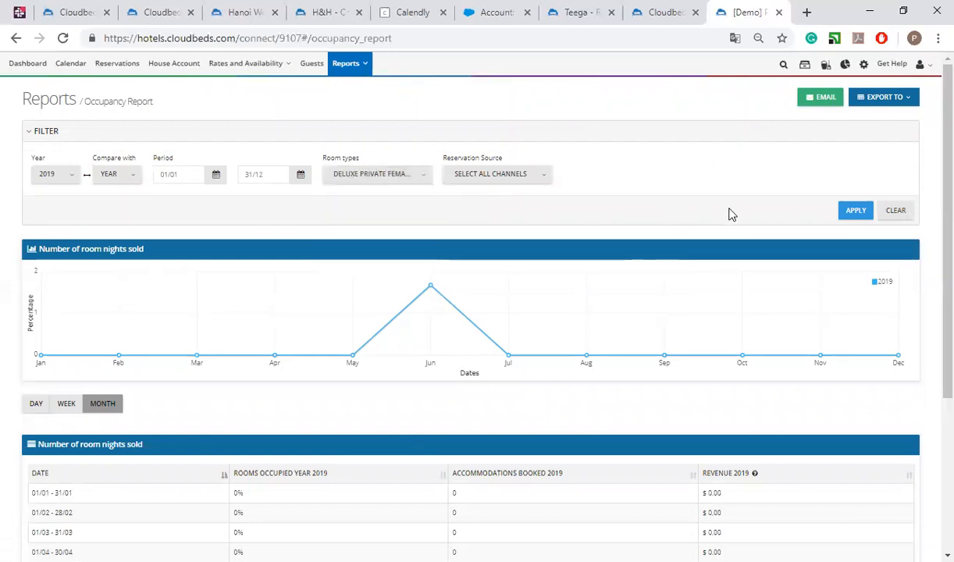
pyautogui.click(856, 212)
pyautogui.scroll(-3, 416, 291)
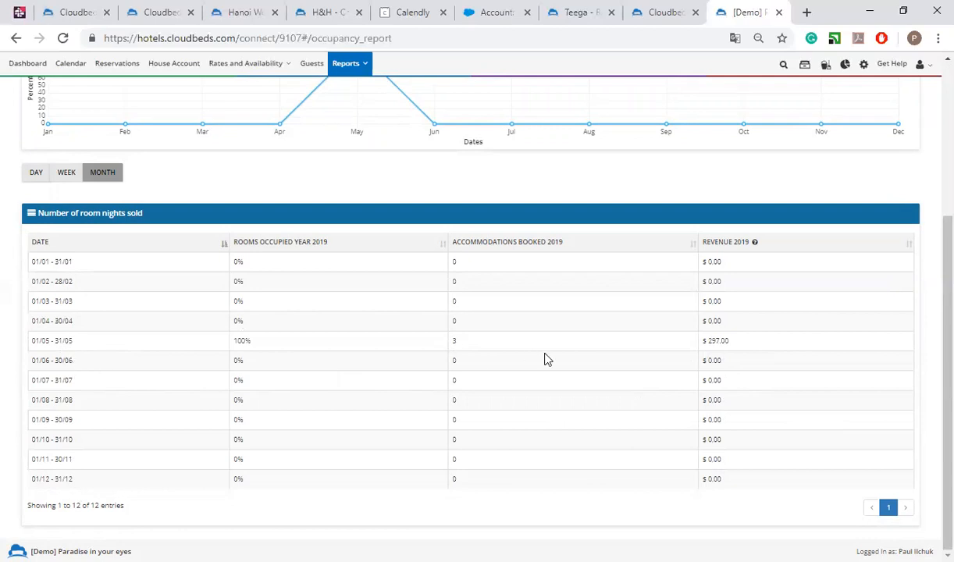
pyautogui.scroll(3, 724, 365)
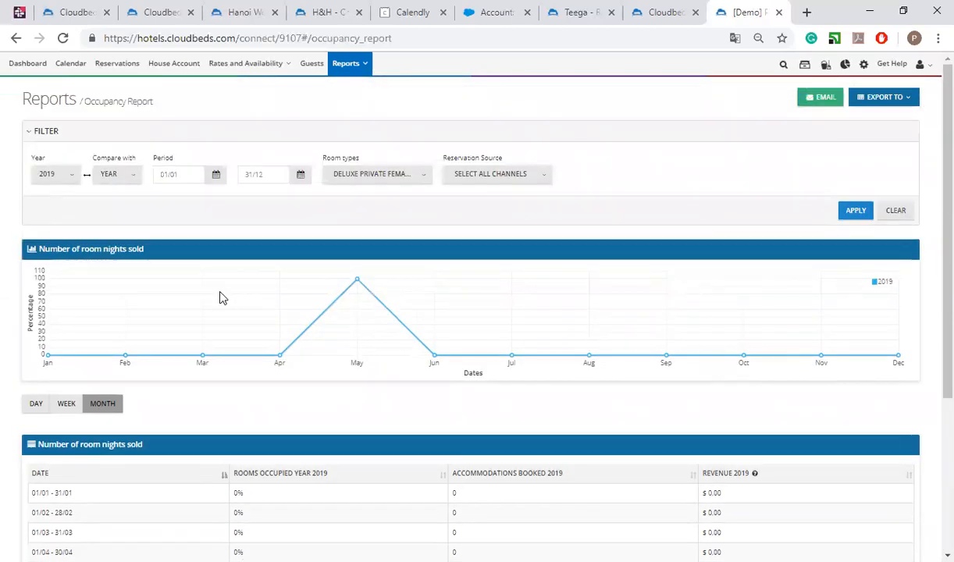
# Step: View the occupancy report's export formats, check the requested topics in the Calendly meeting details, and return to the report
pyautogui.click(910, 99)
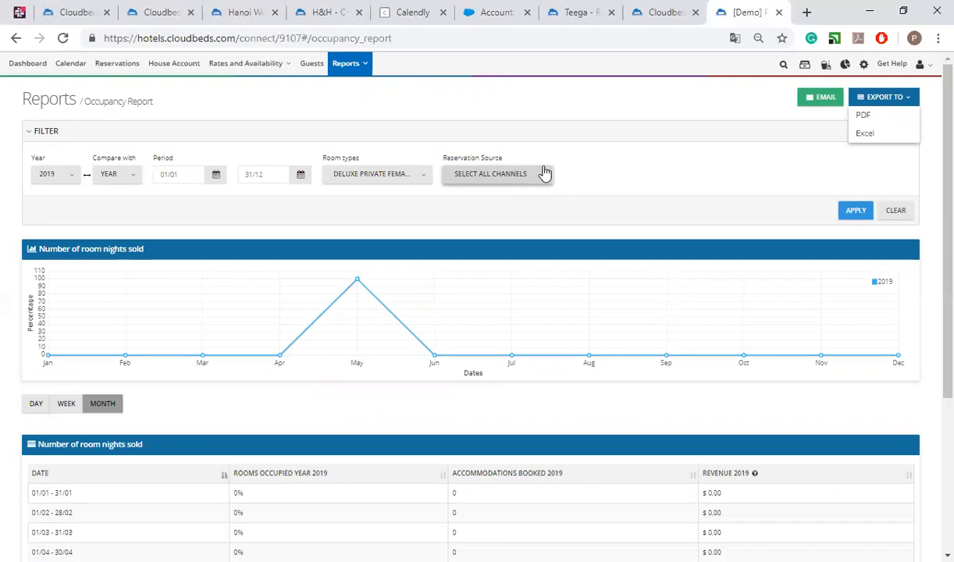
pyautogui.click(425, 16)
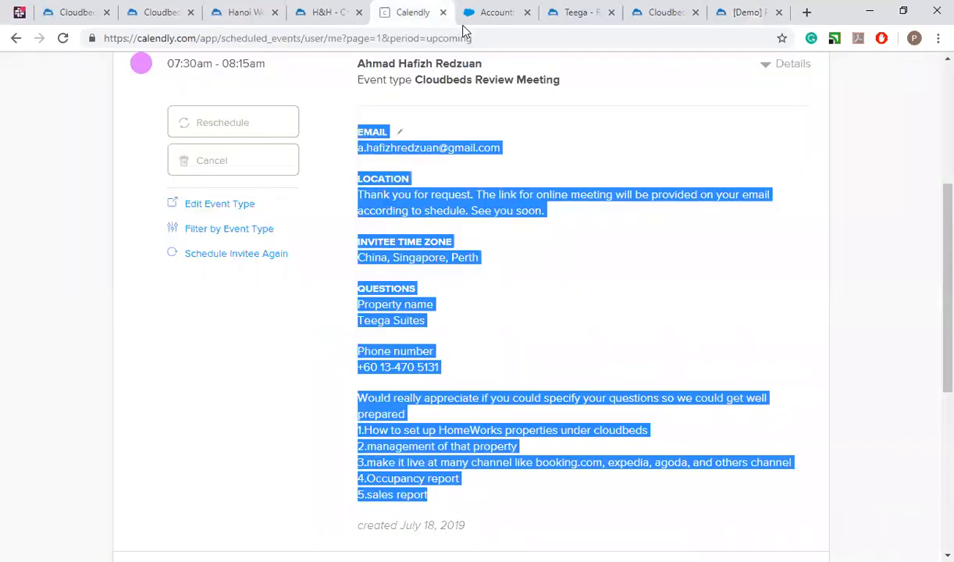
pyautogui.click(745, 12)
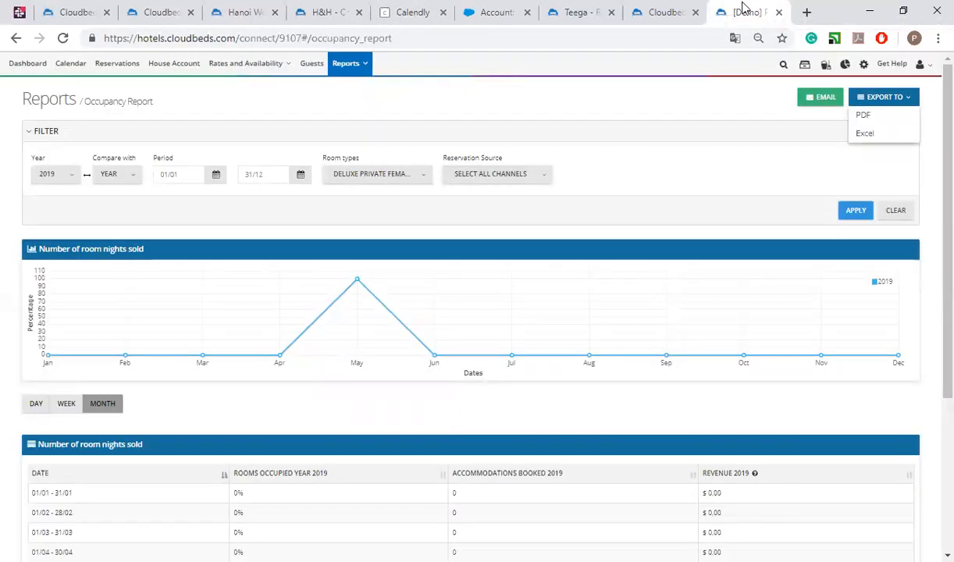
# Step: Open the Transactions report from the financial reports
pyautogui.click(356, 72)
pyautogui.moveTo(398, 94)
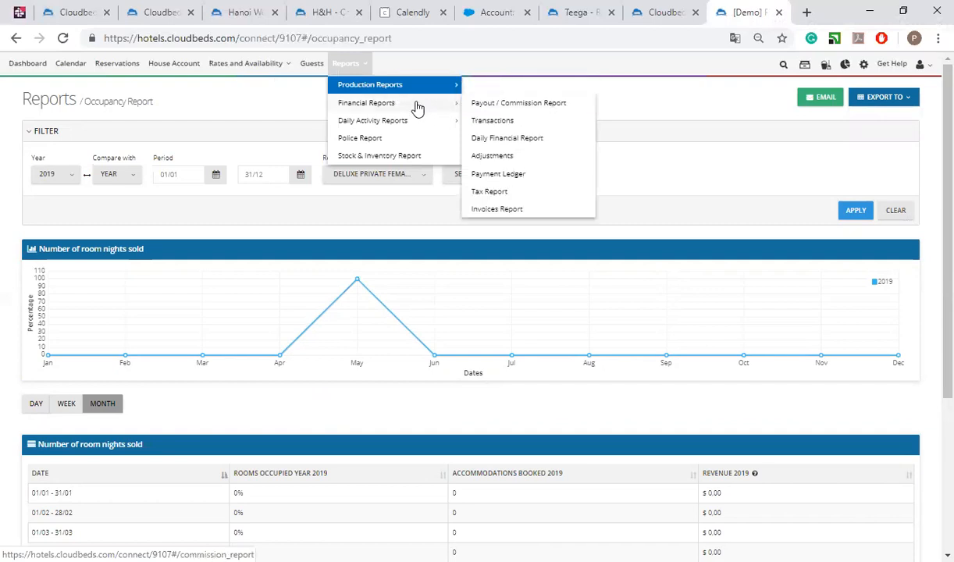
pyautogui.click(536, 122)
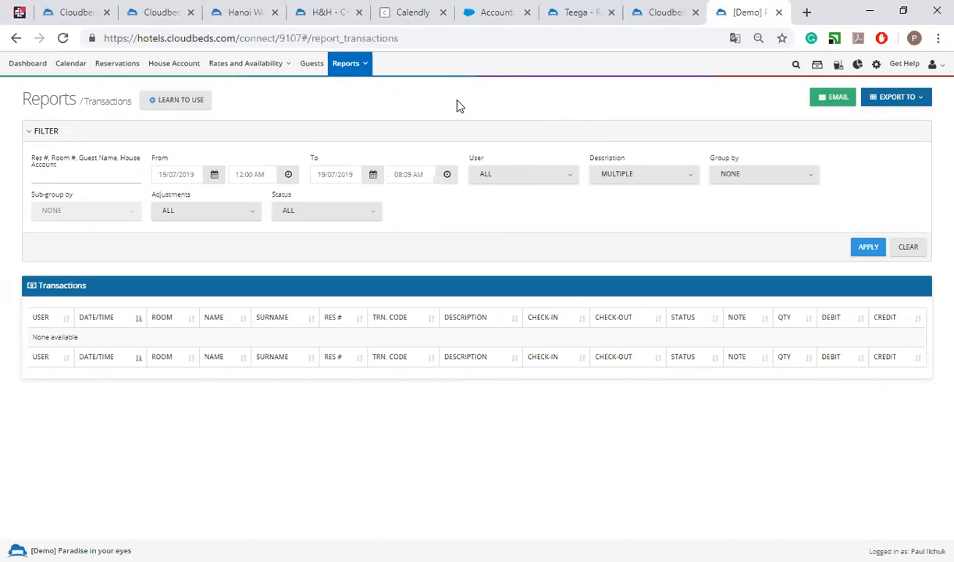
# Step: Examine the debit and credit categories in the Transactions report's description filter, from room revenue to taxes and fees
pyautogui.click(670, 186)
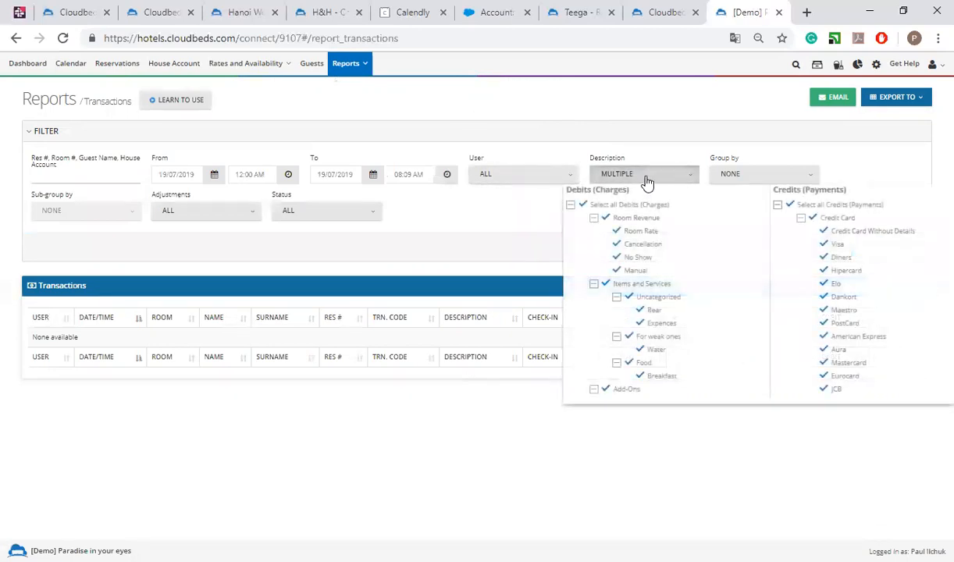
pyautogui.scroll(-10, 706, 312)
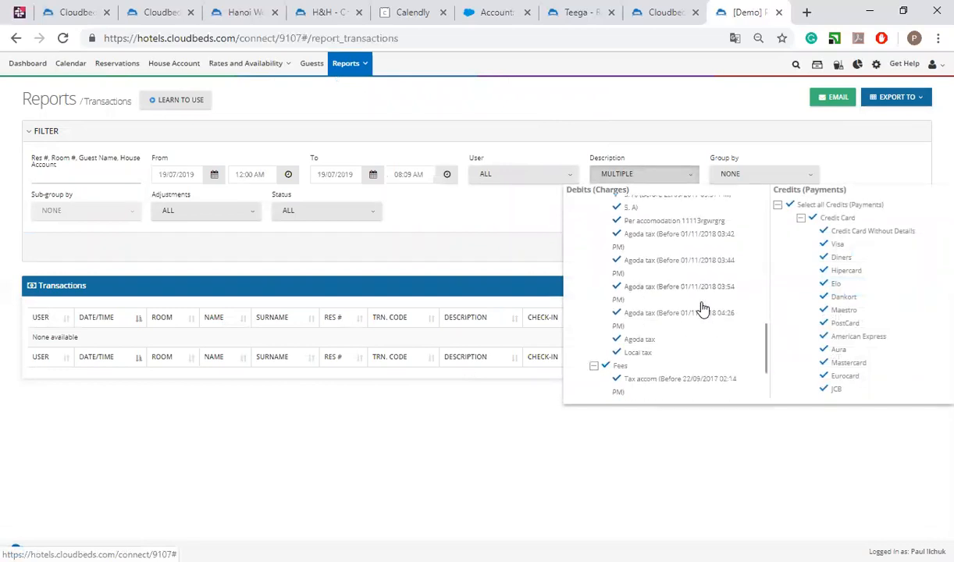
pyautogui.scroll(10, 702, 309)
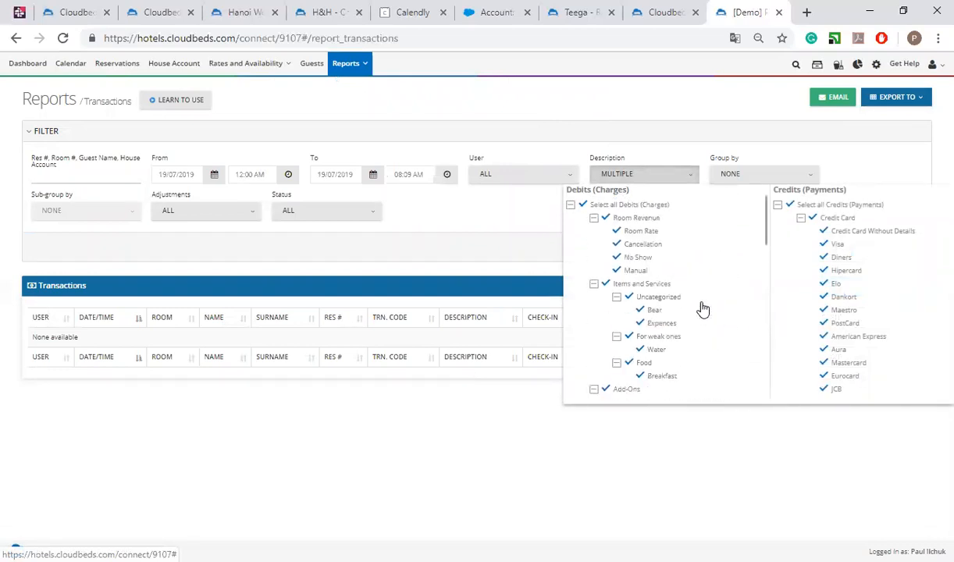
pyautogui.click(471, 247)
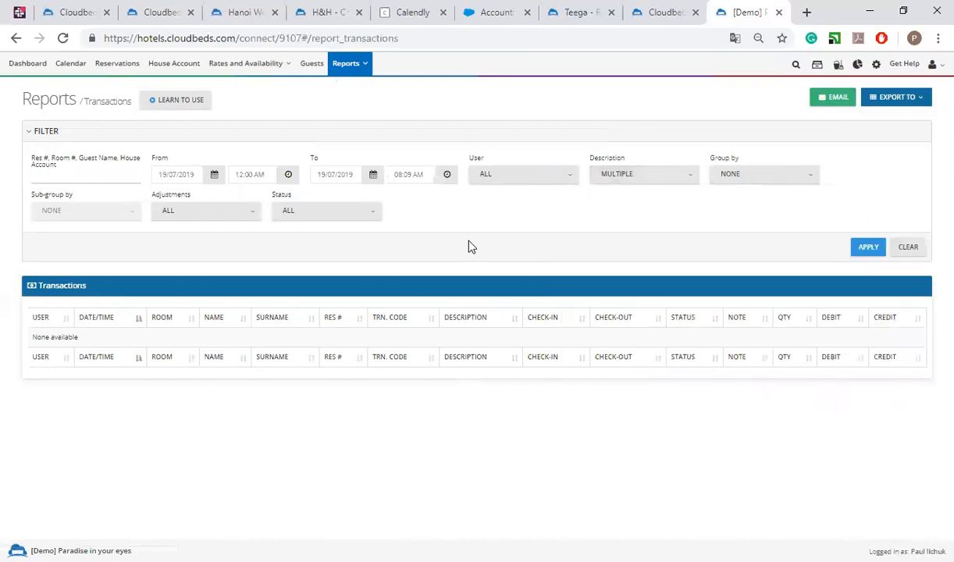
pyautogui.click(632, 174)
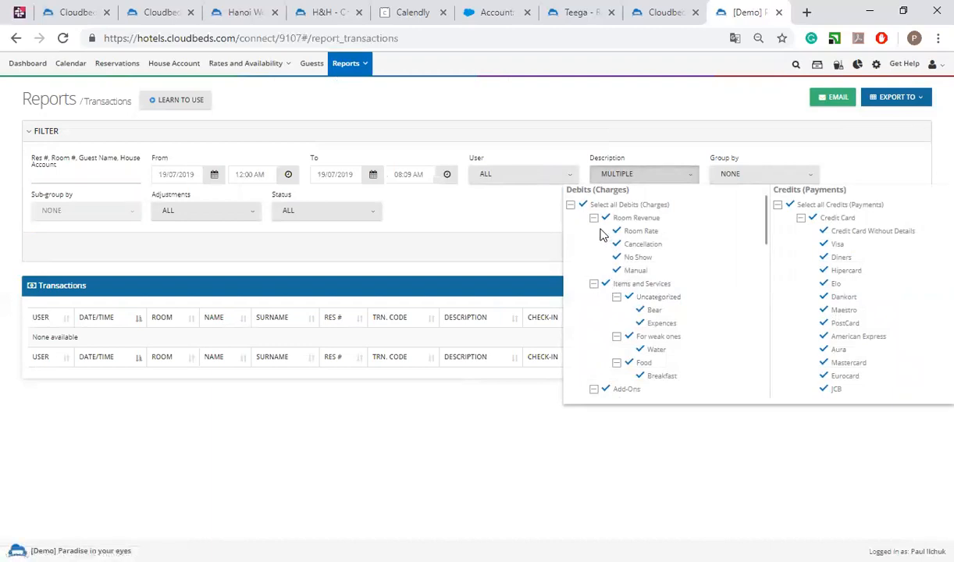
pyautogui.scroll(-1, 602, 235)
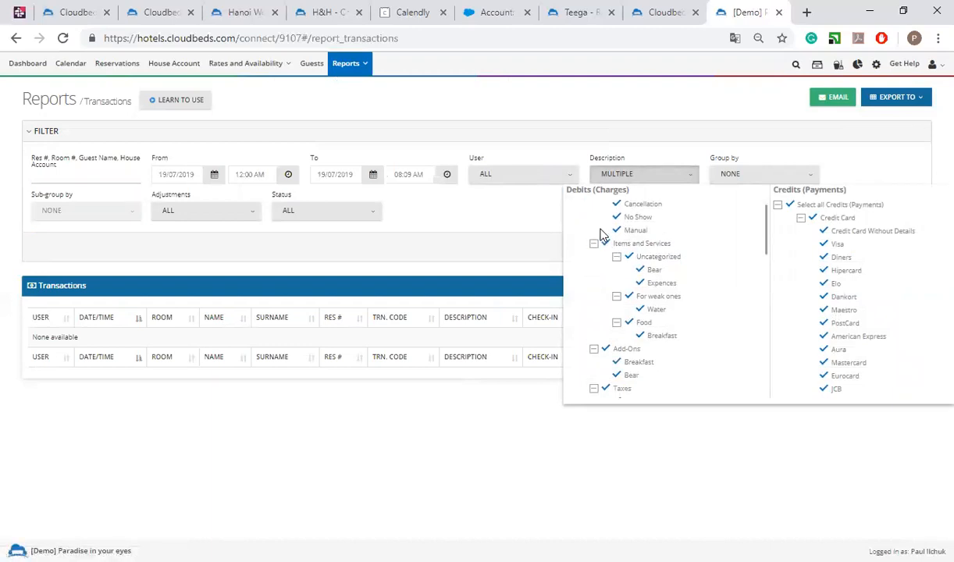
pyautogui.scroll(-1, 602, 235)
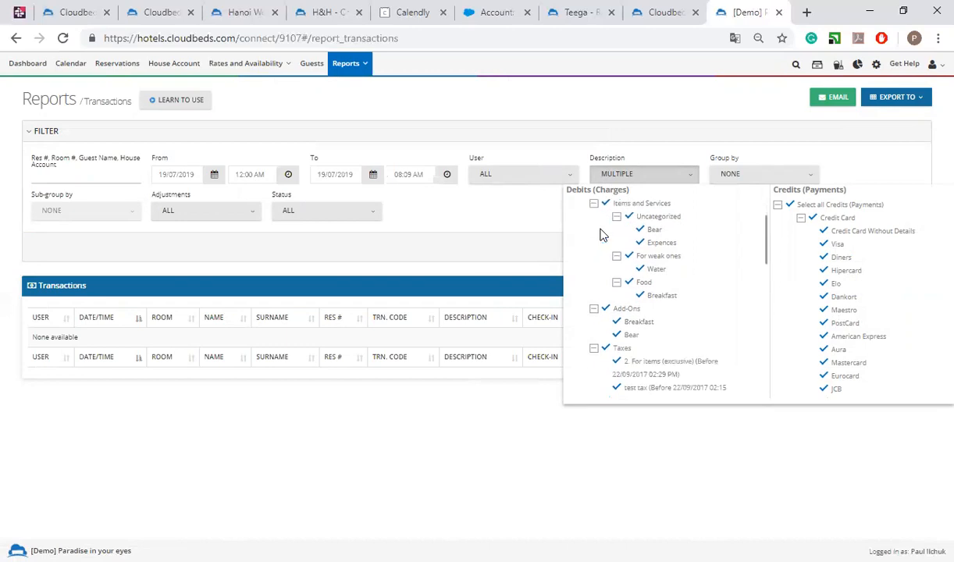
pyautogui.scroll(-1, 602, 235)
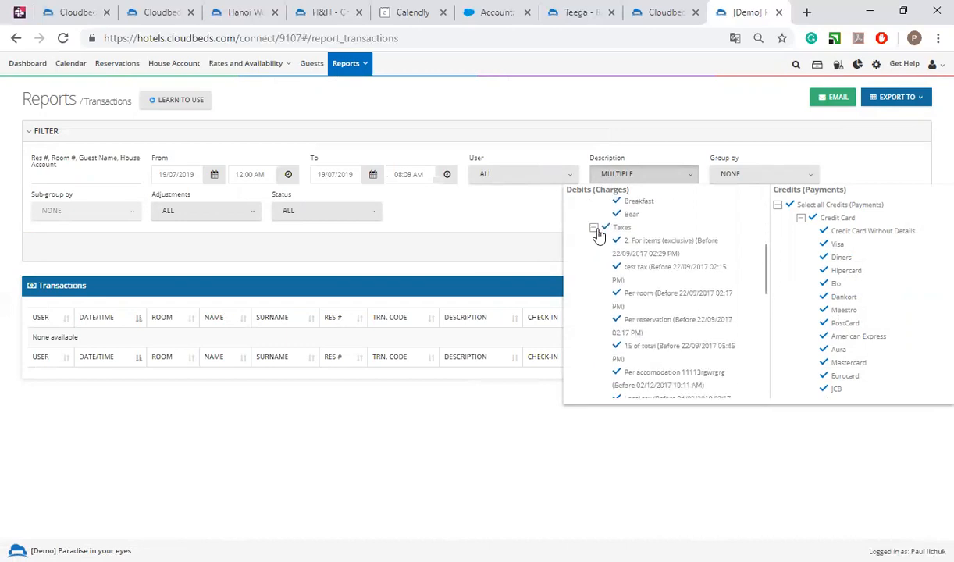
pyautogui.scroll(-3, 597, 235)
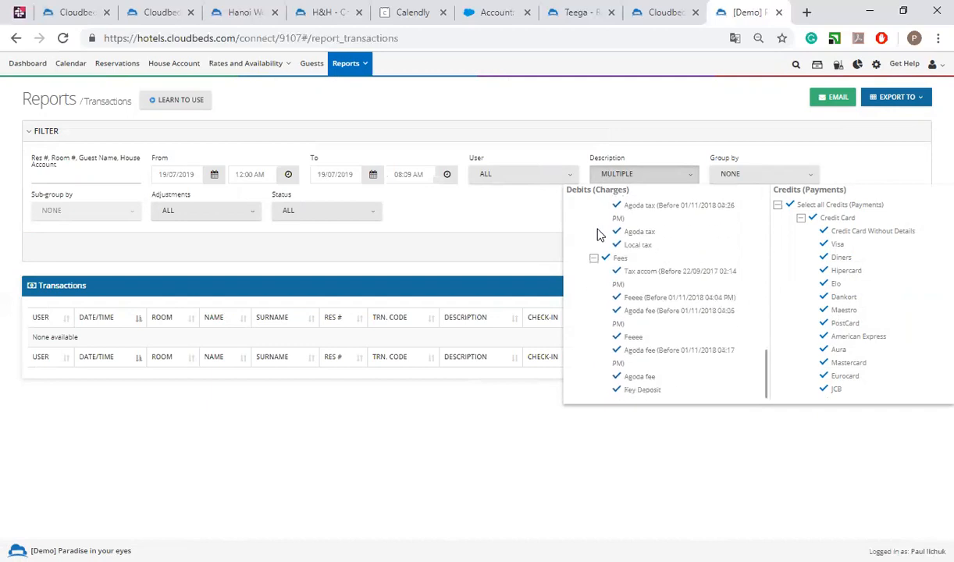
# Step: Examine the credit payment types beside the debit charges in the Transactions report's description filter, then close the list
pyautogui.scroll(5, 597, 235)
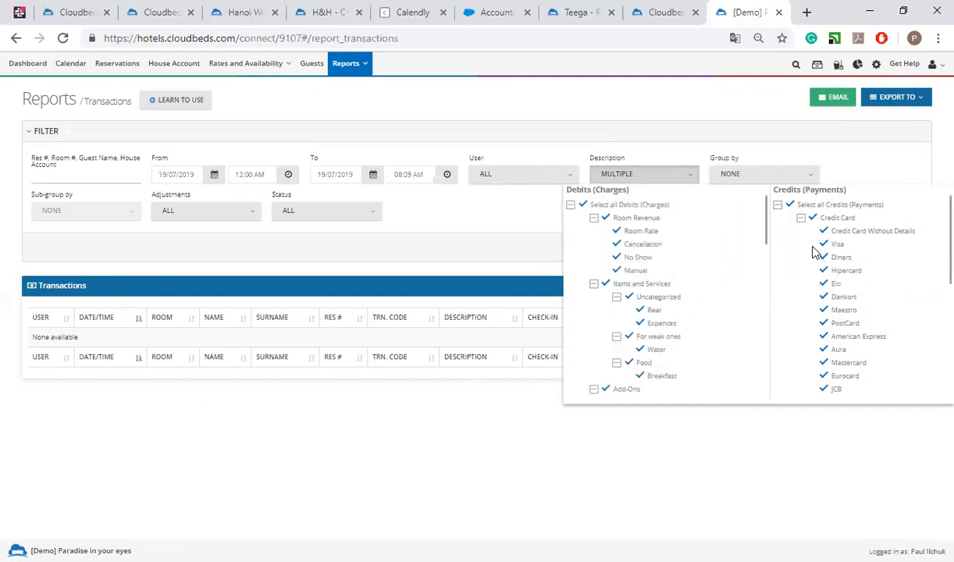
pyautogui.scroll(-2, 812, 252)
pyautogui.scroll(3, 812, 252)
pyautogui.scroll(-4, 811, 252)
pyautogui.scroll(5, 812, 252)
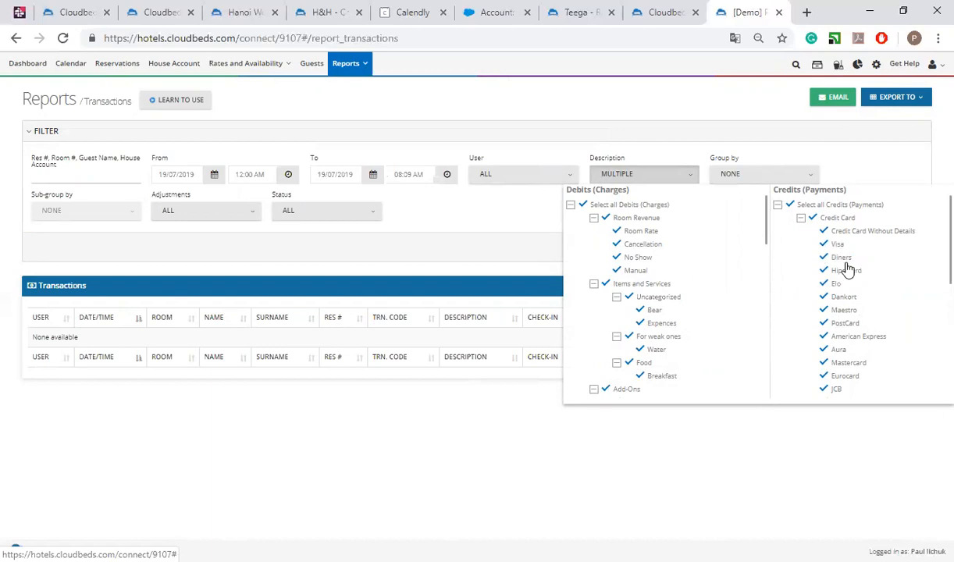
pyautogui.click(507, 249)
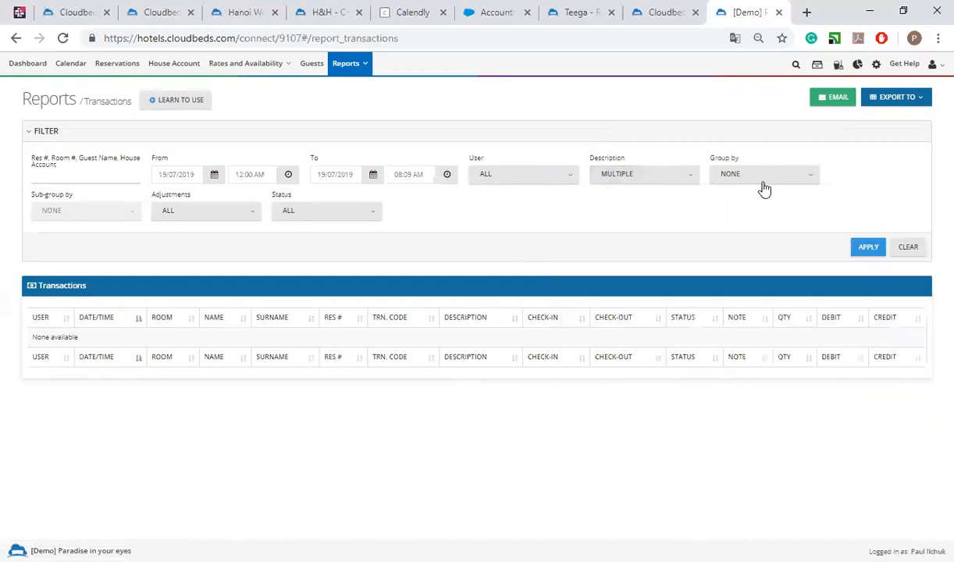
# Step: View the grouping, adjustment and reservation status options available for filtering the Transactions report
pyautogui.click(755, 177)
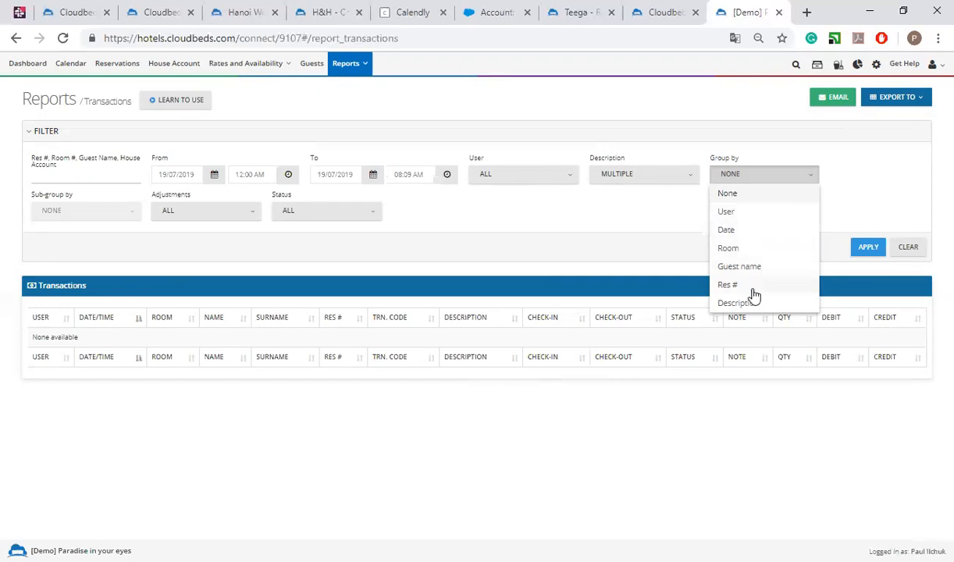
pyautogui.click(580, 247)
pyautogui.click(181, 217)
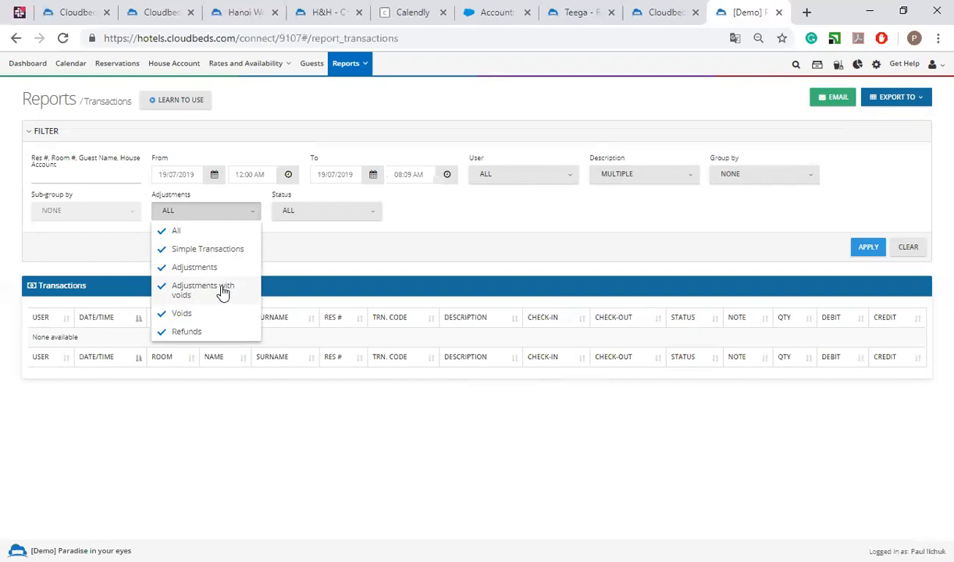
pyautogui.click(366, 213)
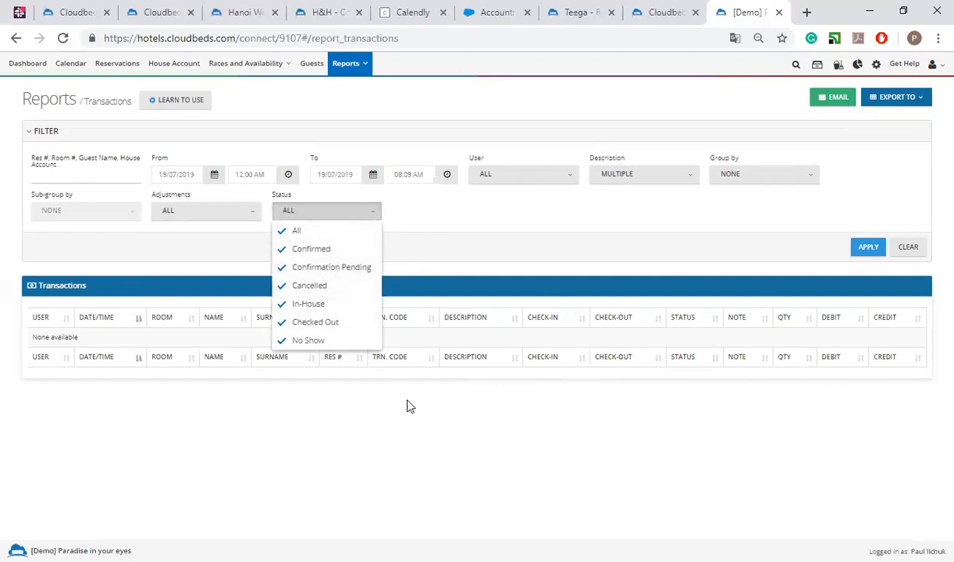
pyautogui.click(535, 249)
# Step: Open the Payout / Commission Report from the financial reports
pyautogui.click(359, 67)
pyautogui.moveTo(391, 115)
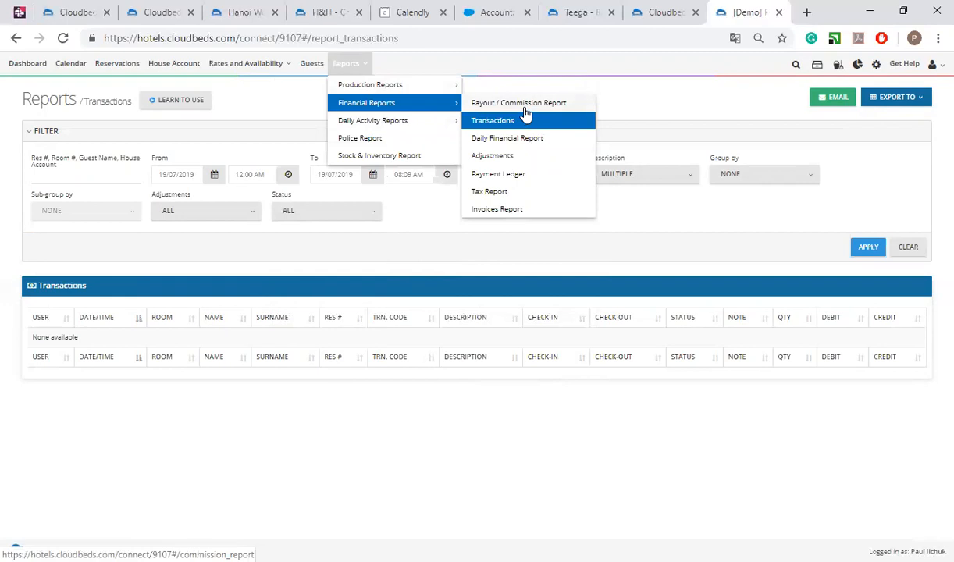
pyautogui.click(527, 110)
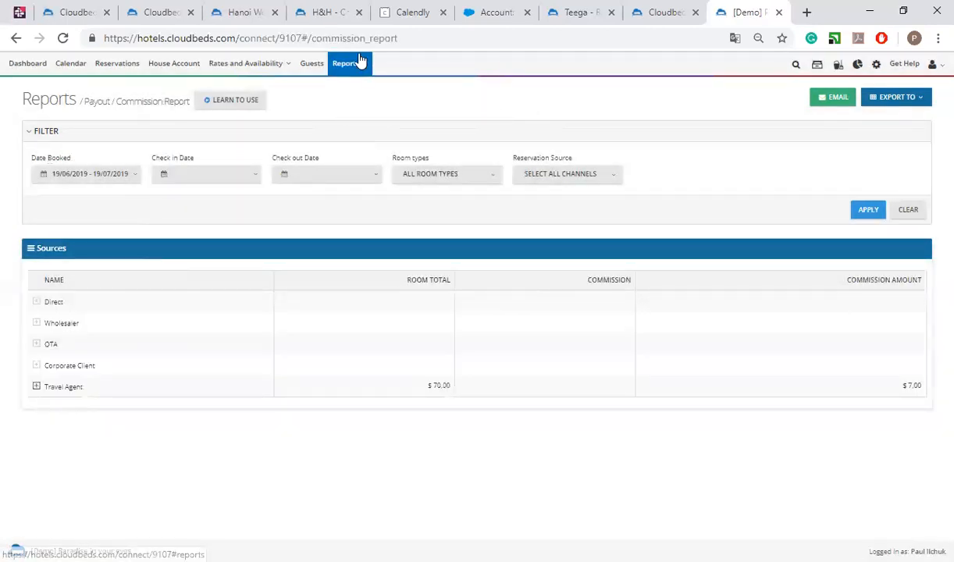
# Step: Open the Daily Financial Report and examine its occupancy, daily statistics, room revenue and forecast sections
pyautogui.click(359, 61)
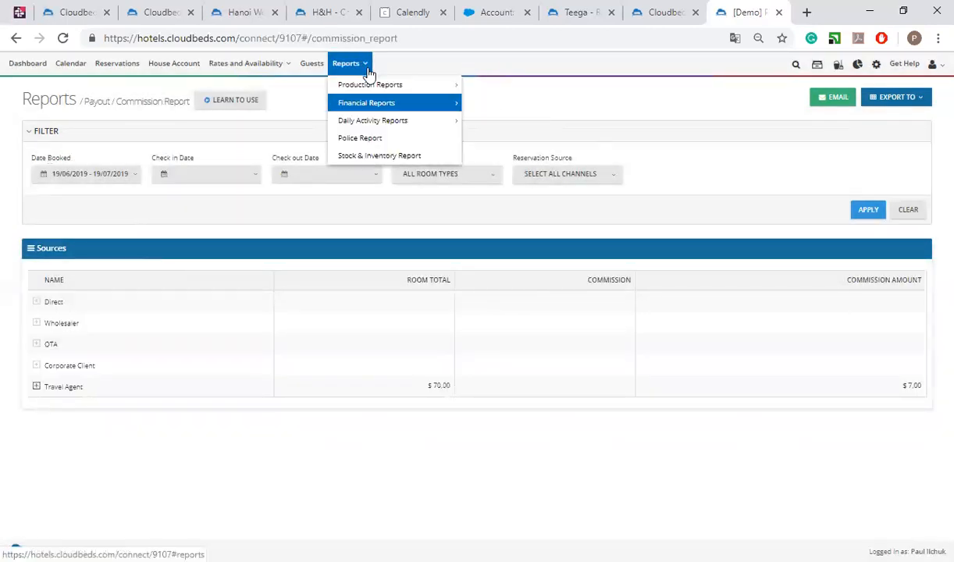
pyautogui.moveTo(400, 102)
pyautogui.click(522, 139)
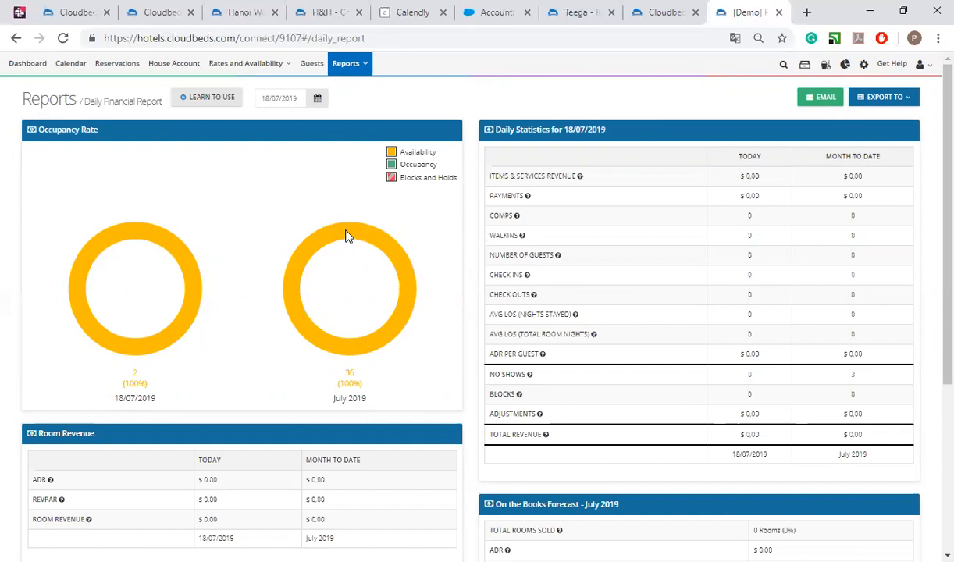
pyautogui.scroll(-2, 343, 230)
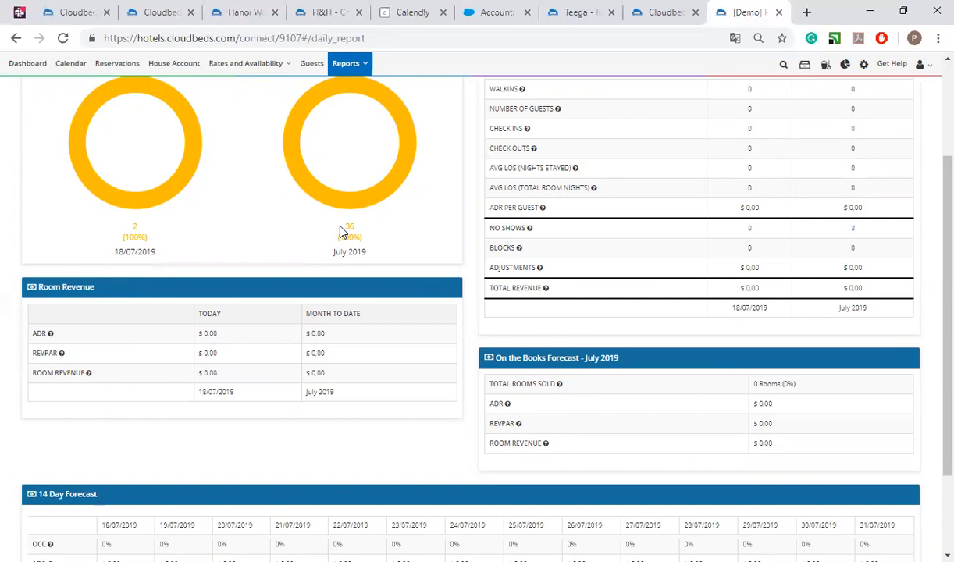
pyautogui.scroll(2, 340, 230)
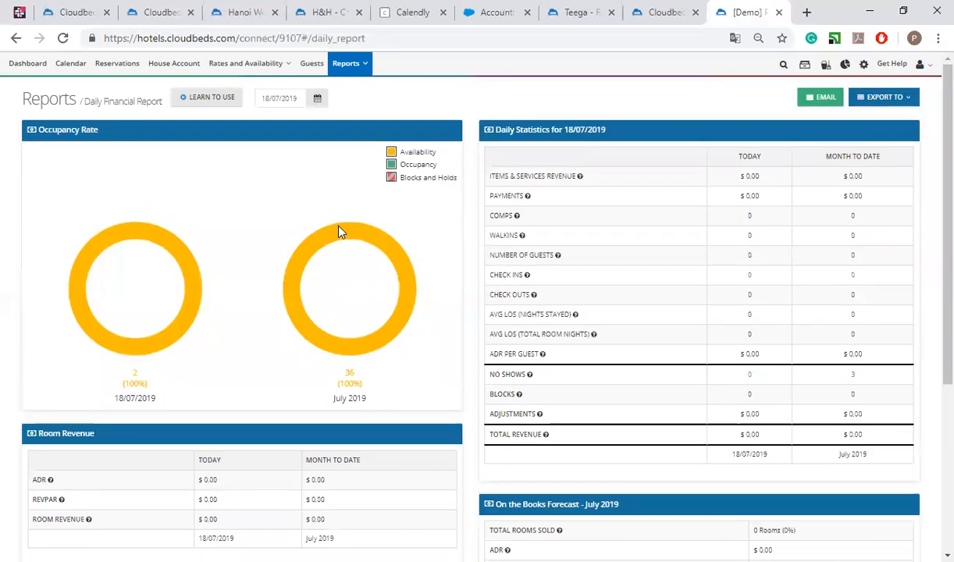
# Step: Switch to Calendly and review the requested topics in the meeting details, clearing the text highlighting
pyautogui.click(353, 66)
pyautogui.moveTo(396, 102)
pyautogui.click(414, 10)
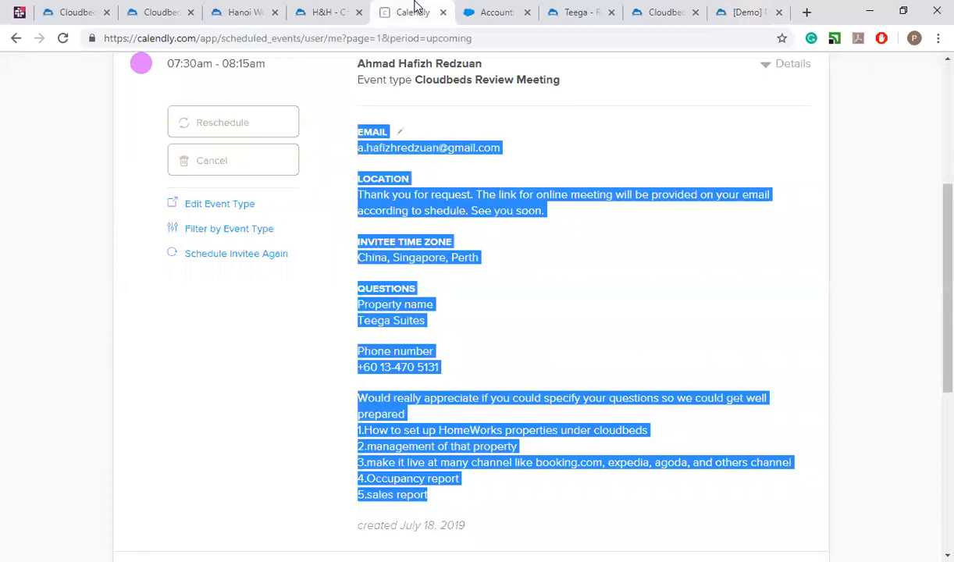
pyautogui.click(746, 11)
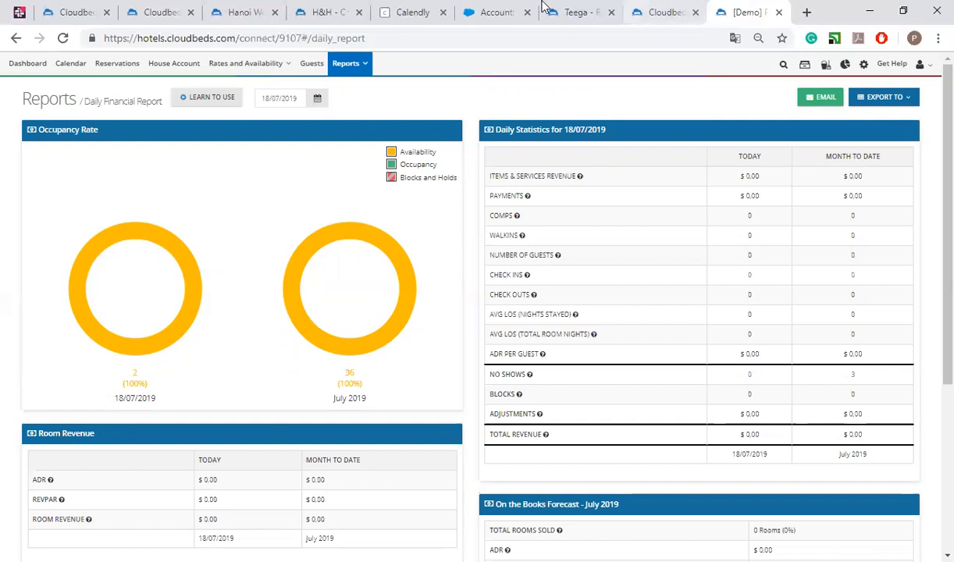
pyautogui.click(394, 12)
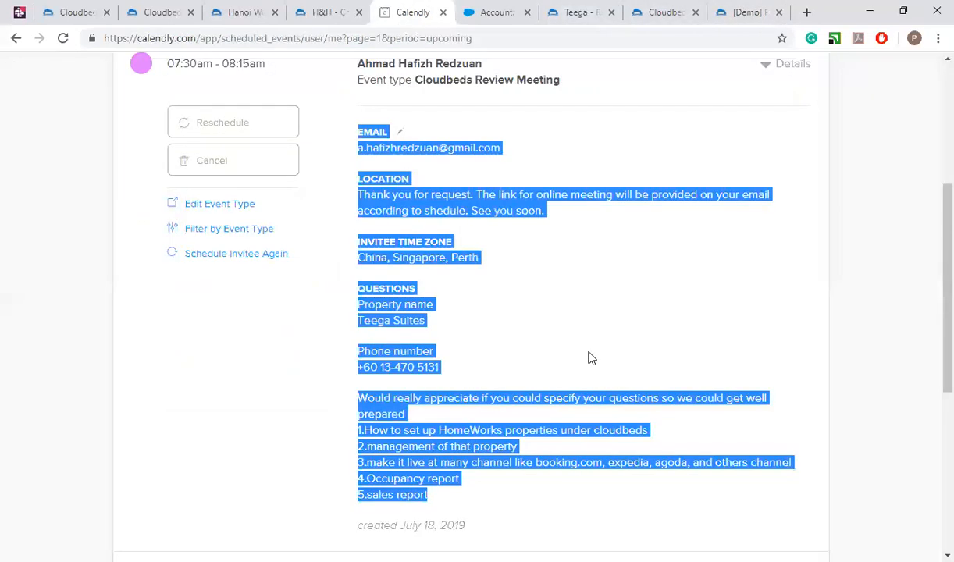
pyautogui.click(558, 438)
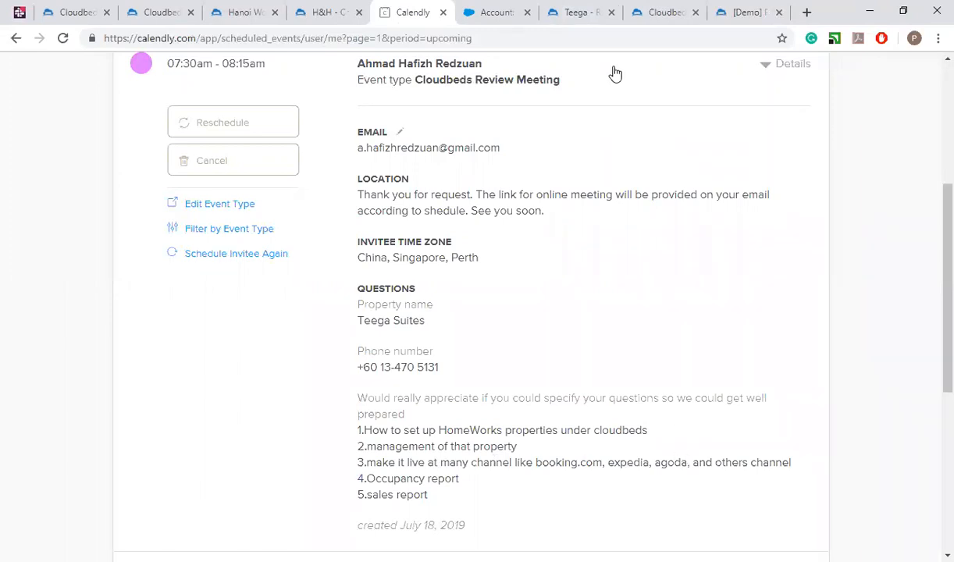
# Step: Switch to the Teega property in Cloudbeds, open its setup guide and view the Accommodation Types section
pyautogui.click(580, 9)
pyautogui.click(863, 66)
pyautogui.click(68, 117)
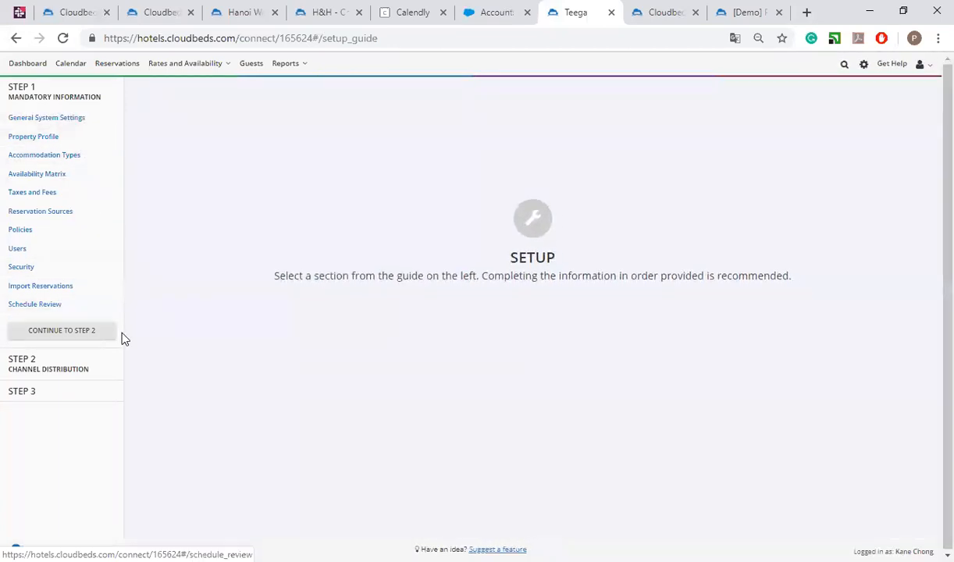
pyautogui.click(82, 156)
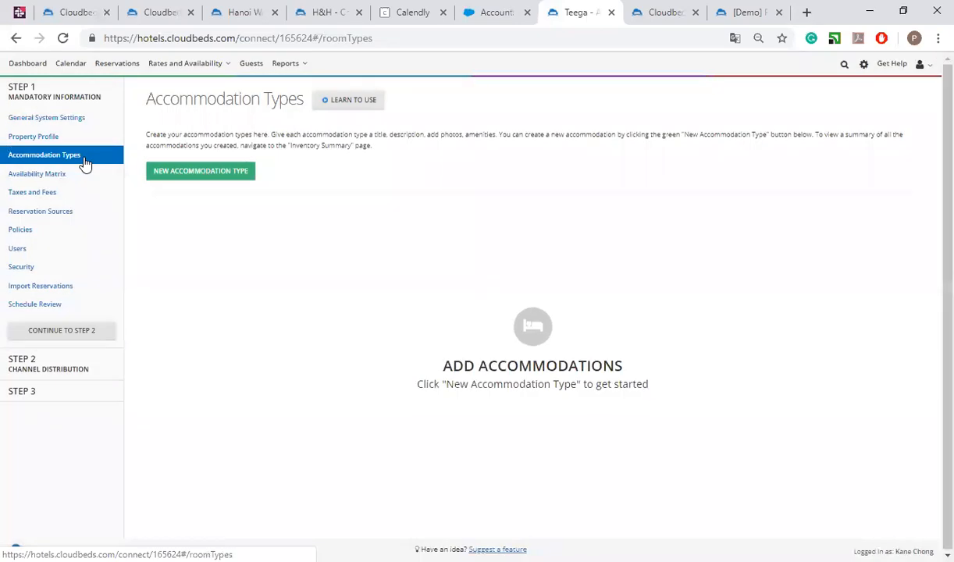
# Step: View the rates and availability options, then review the Reservation Sources and Taxes and Fees setup pages
pyautogui.click(188, 63)
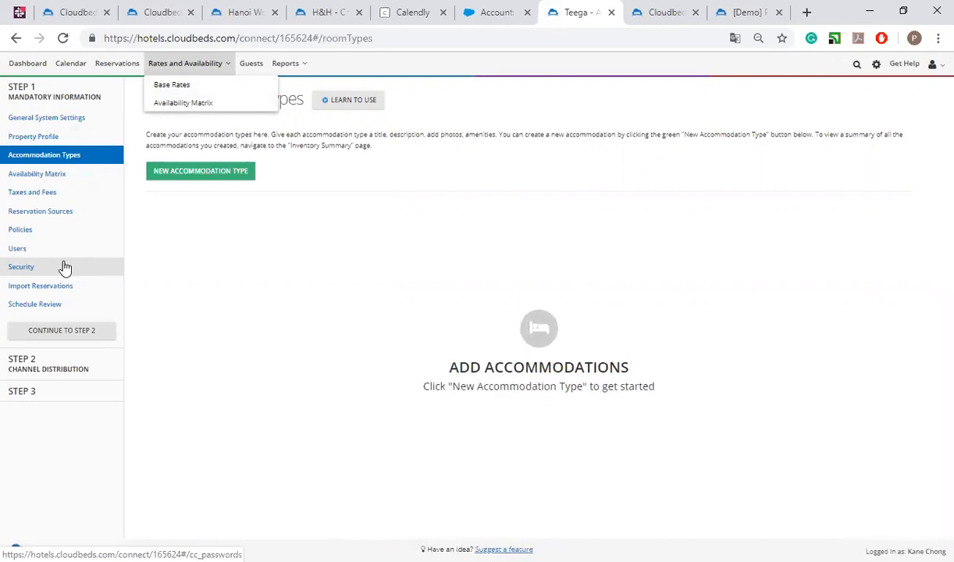
pyautogui.click(55, 217)
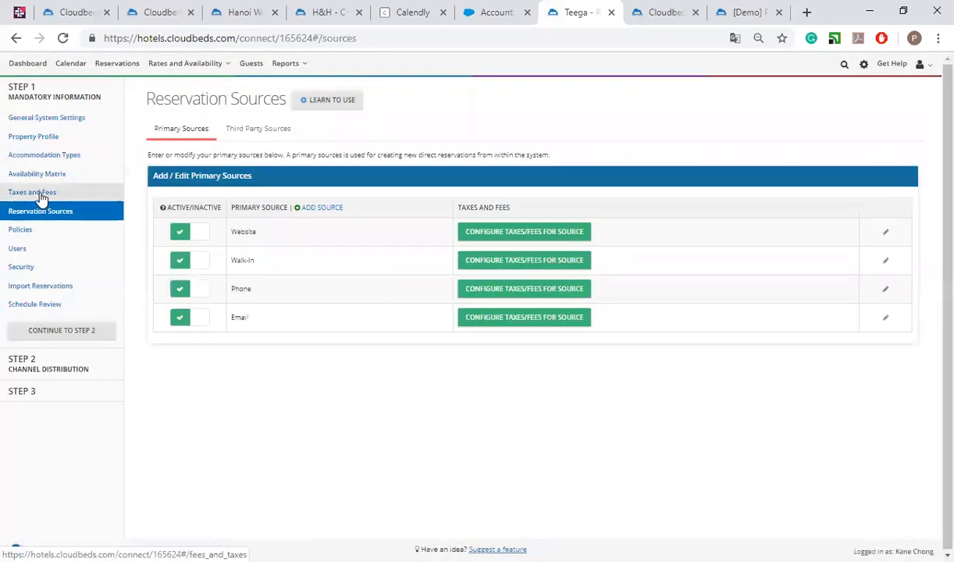
pyautogui.click(40, 194)
pyautogui.click(51, 215)
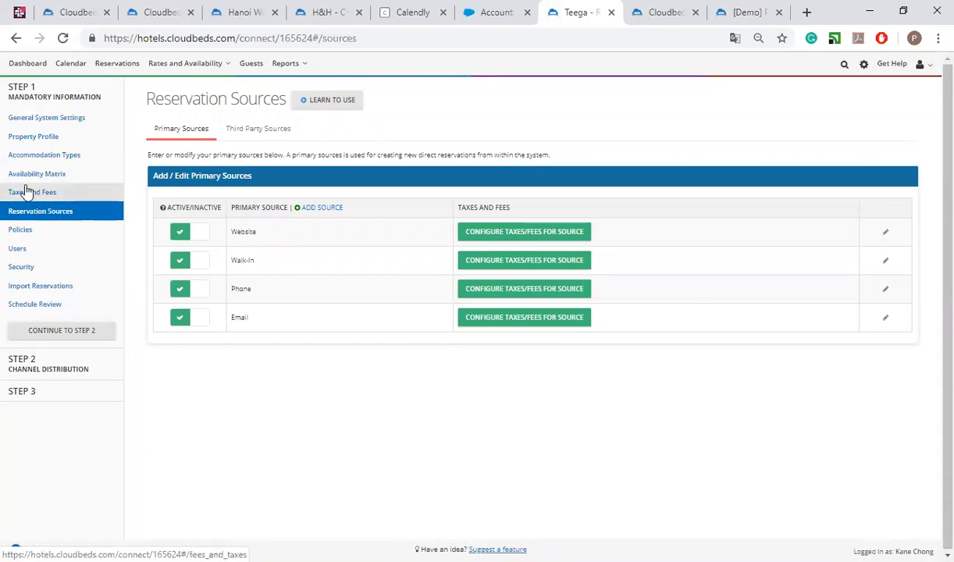
pyautogui.click(27, 191)
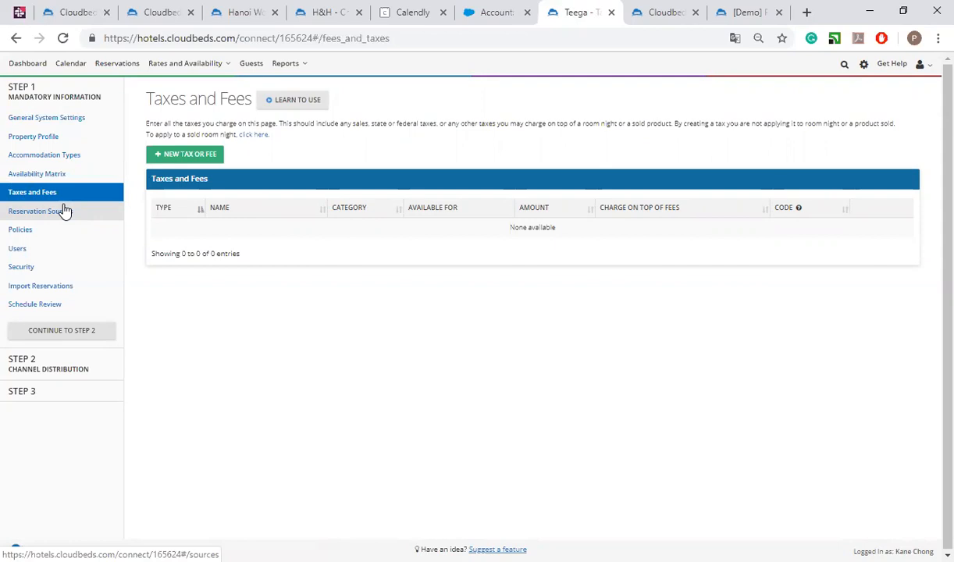
# Step: Return to the Calendly meeting details and highlight the requested channels booking.com, expedia and agoda, then only expedia and agoda
pyautogui.click(425, 10)
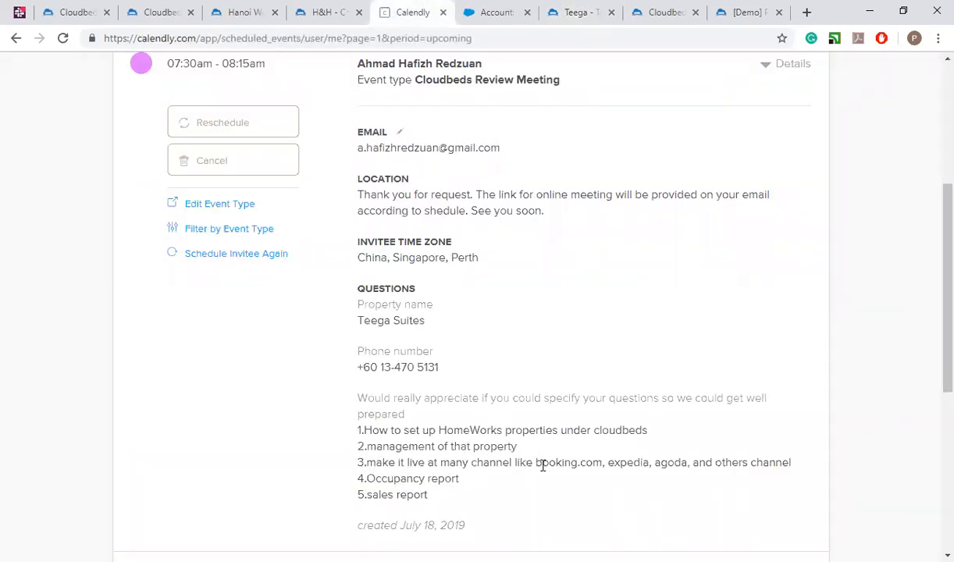
pyautogui.moveTo(537, 462); pyautogui.dragTo(691, 462)
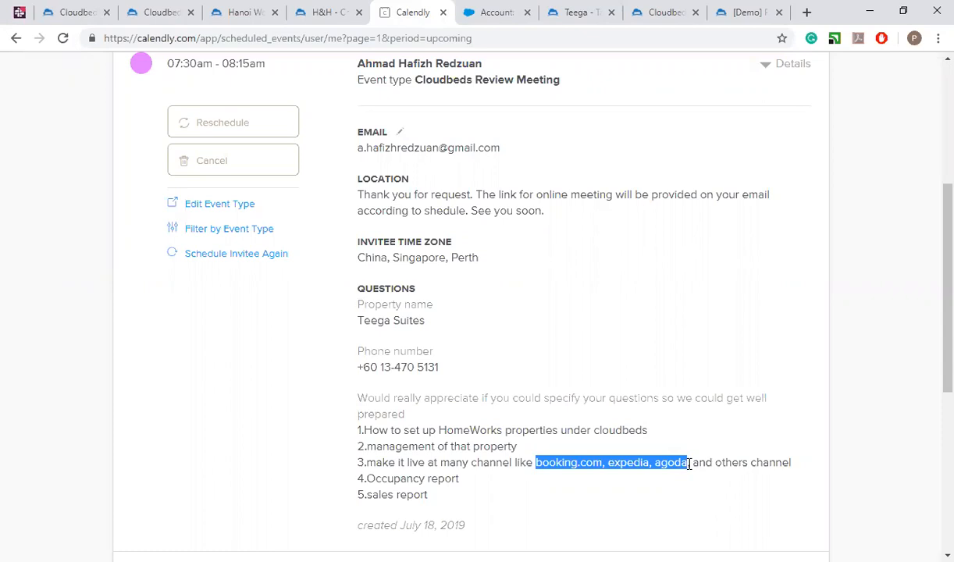
pyautogui.click(601, 462)
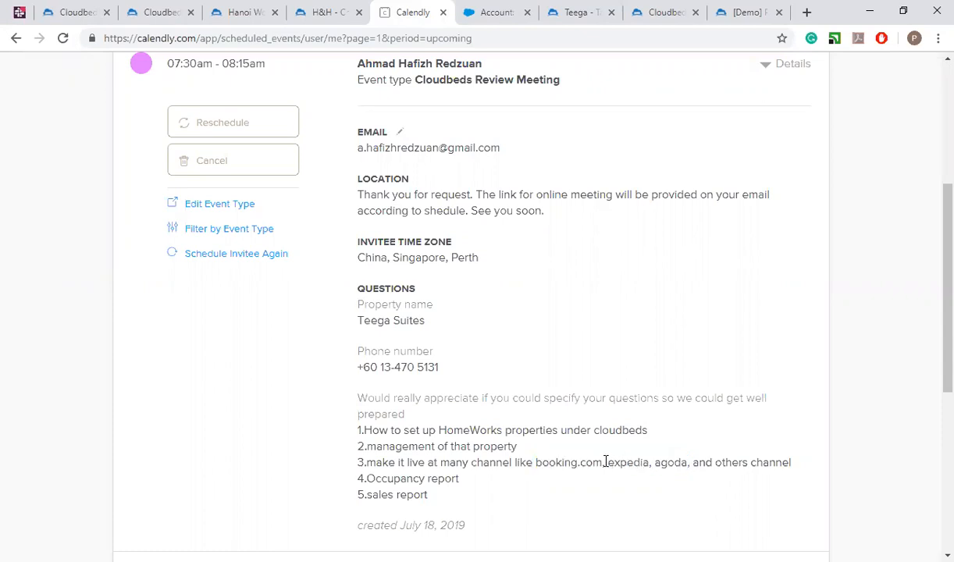
pyautogui.moveTo(607, 462); pyautogui.dragTo(689, 464)
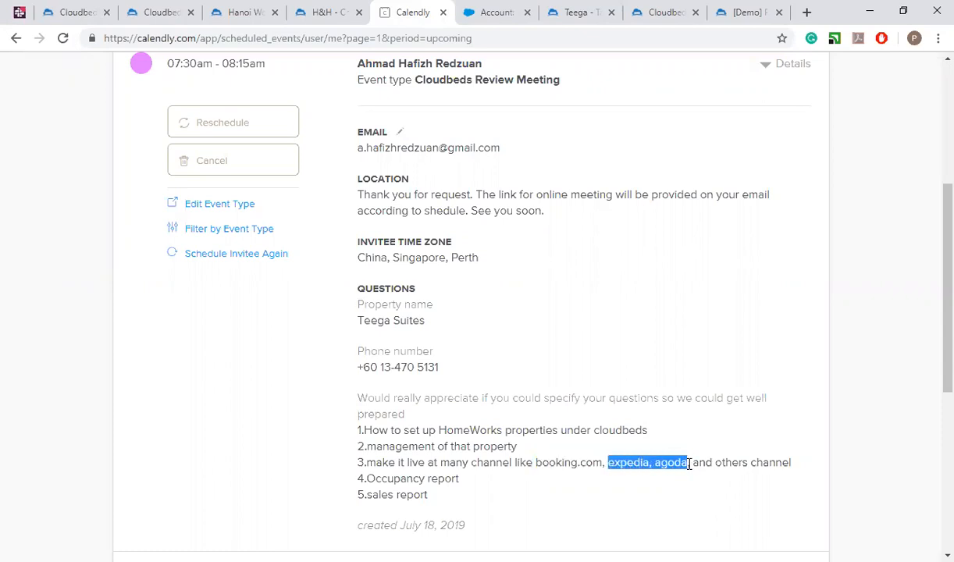